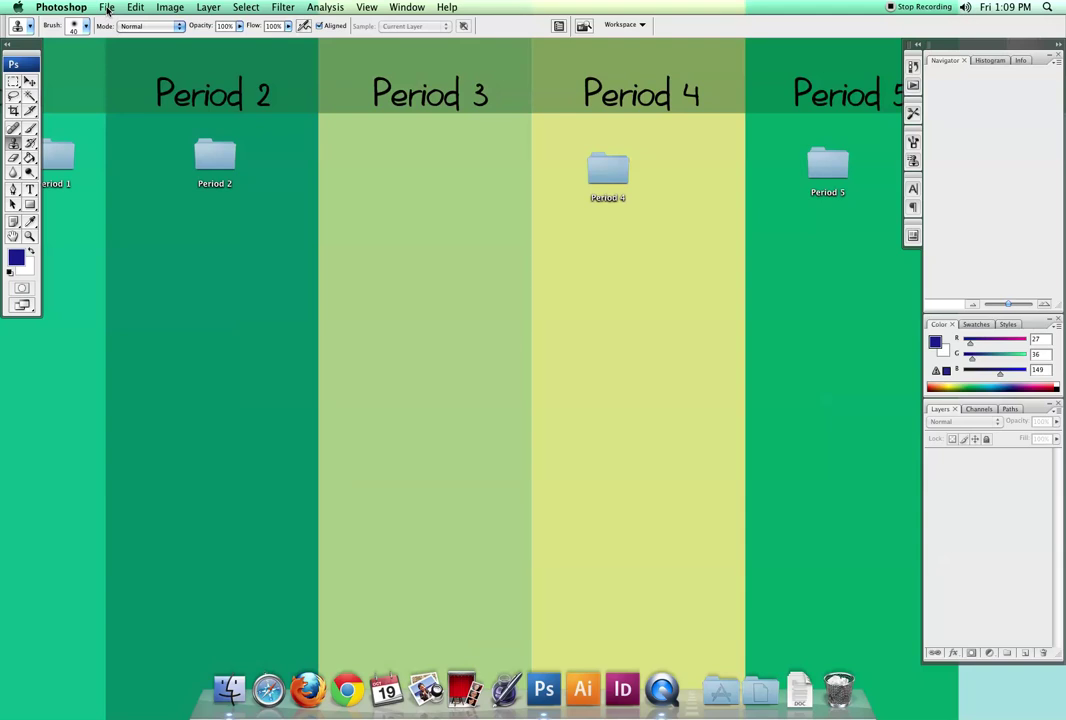
- Create a new document named Robot with a resolution of 72 pixels/inch and transparent background contents
left_click(107, 8)
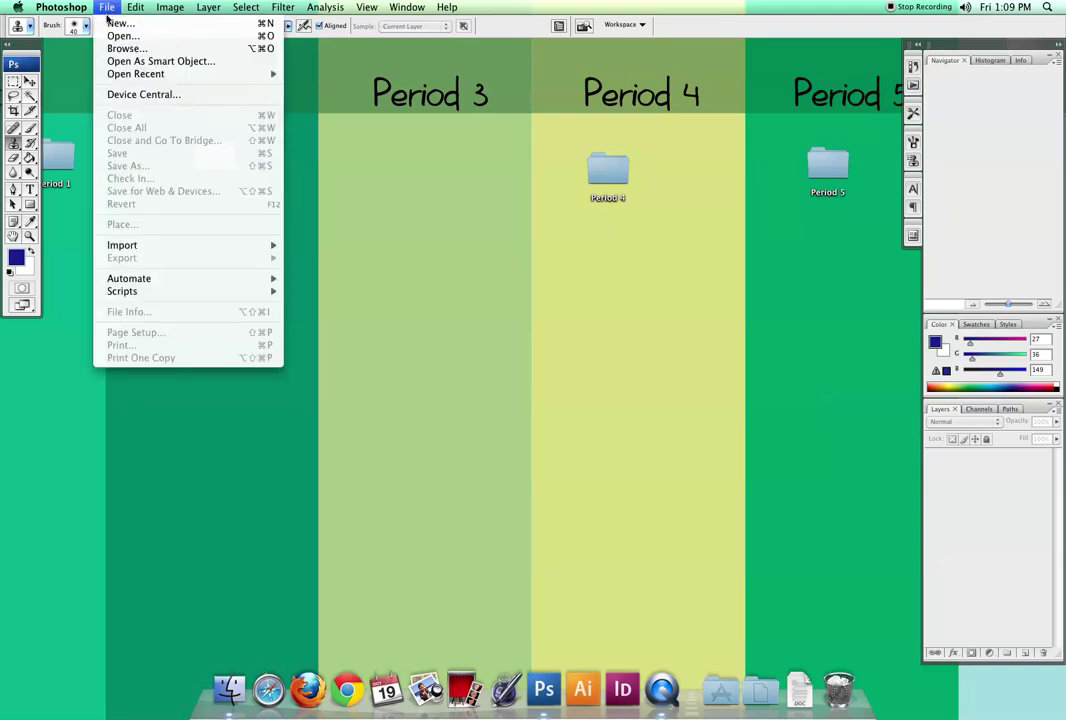
left_click(118, 22)
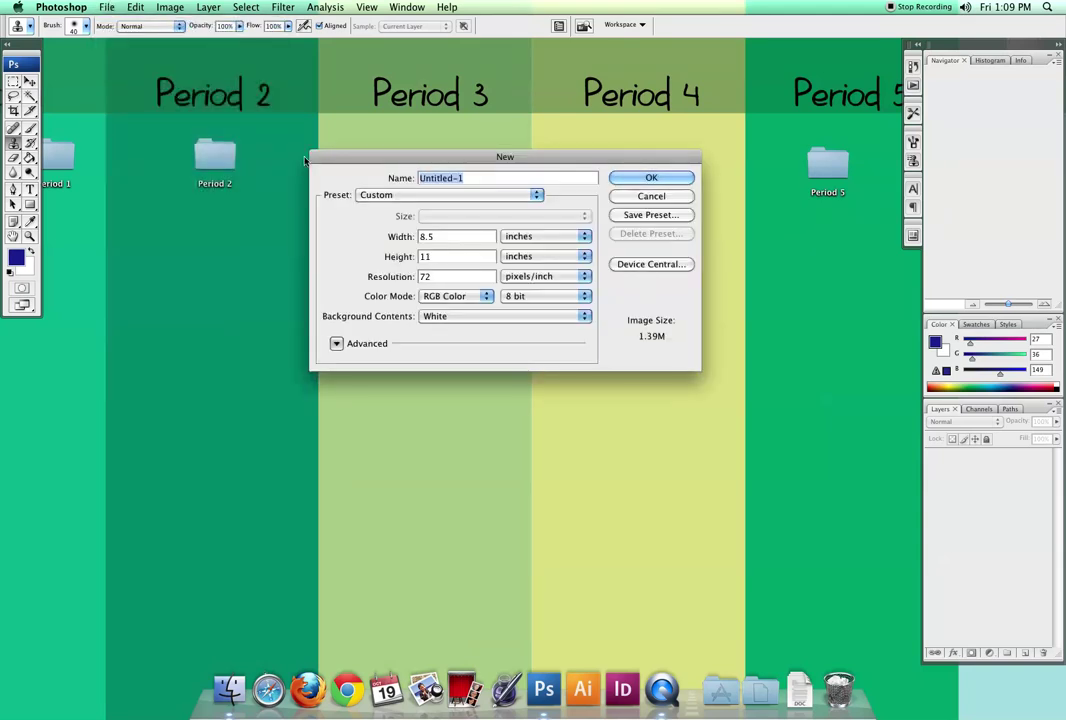
type("Robot")
double_click(428, 277)
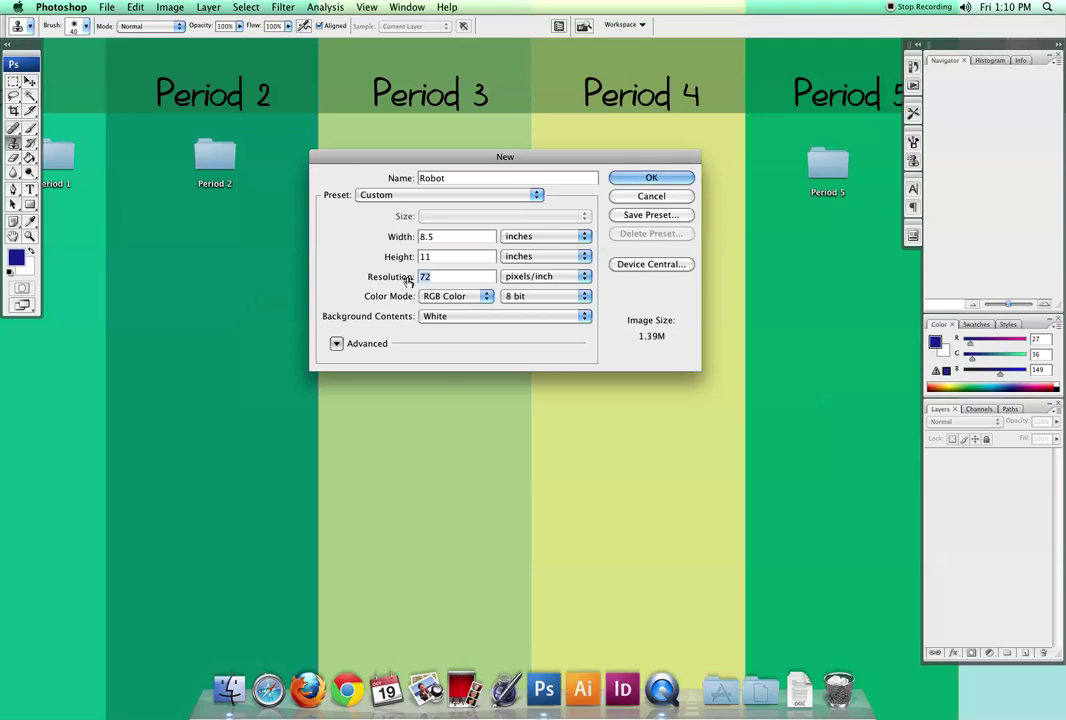
type("300")
double_click(421, 277)
type("72")
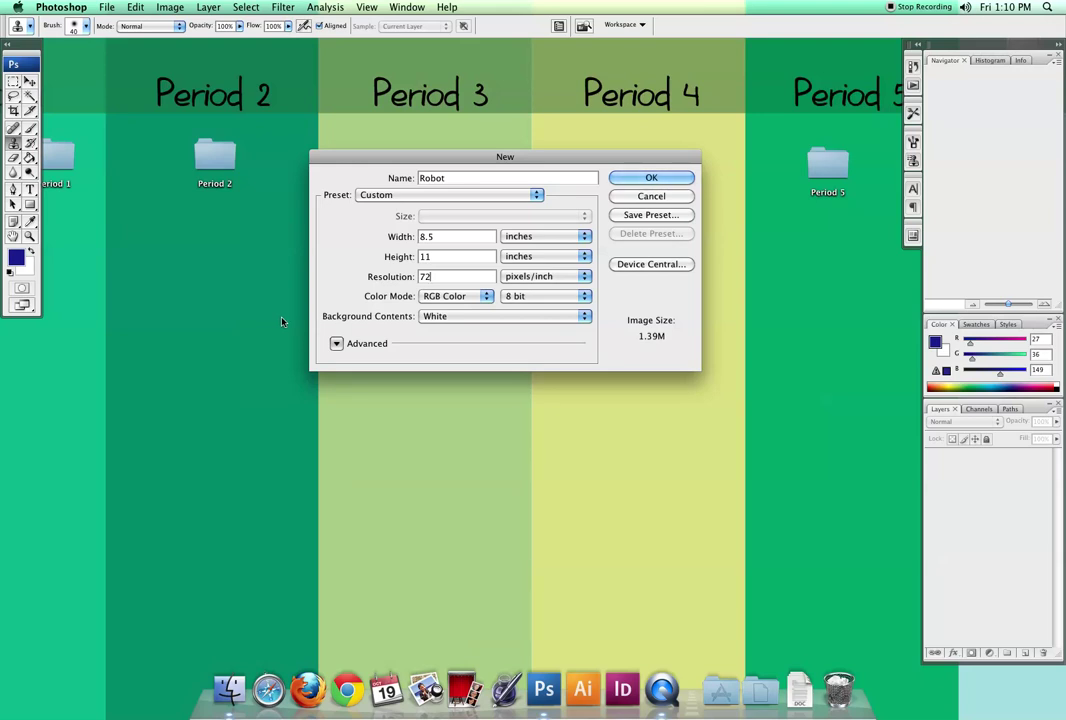
left_click(434, 317)
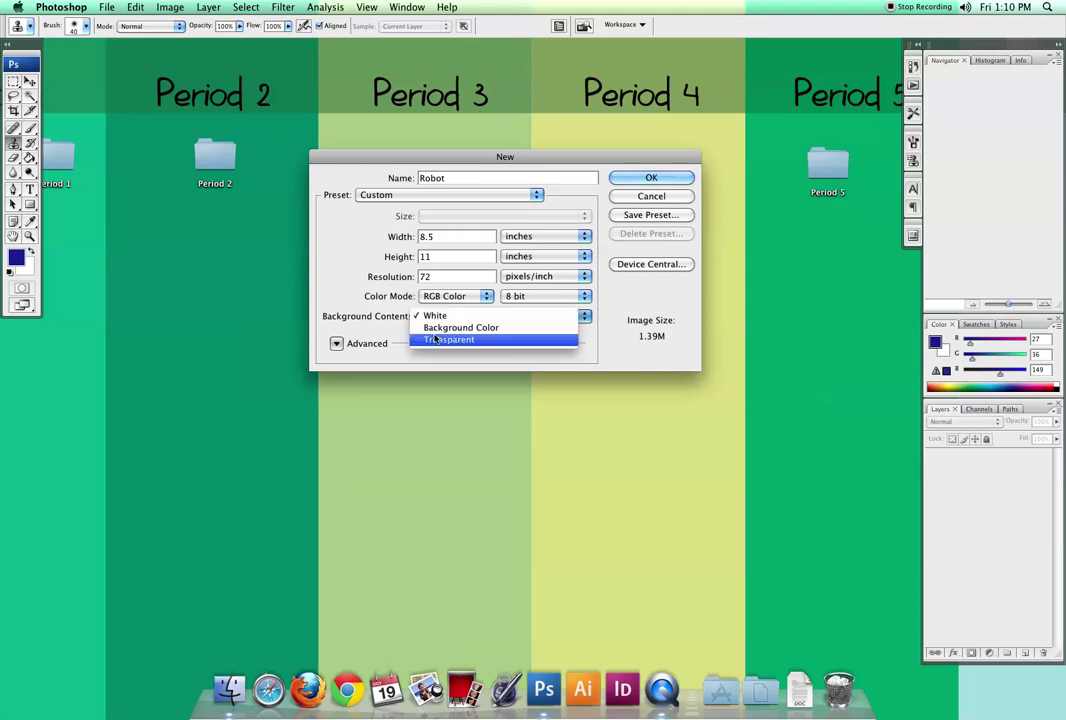
left_click(435, 340)
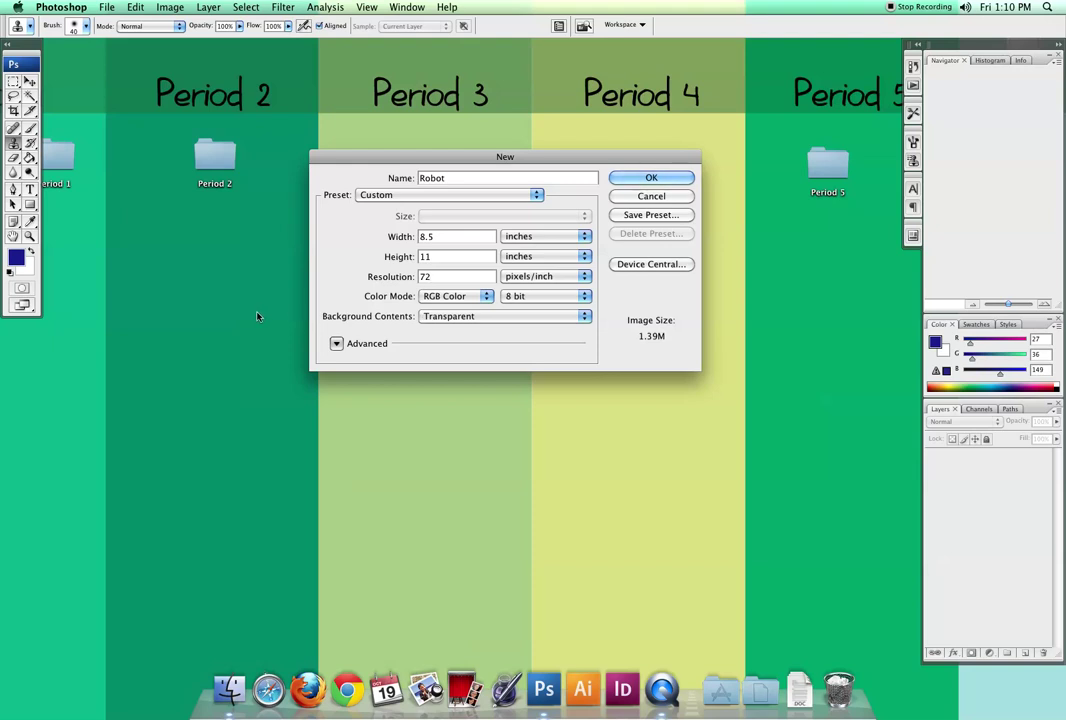
left_click(651, 178)
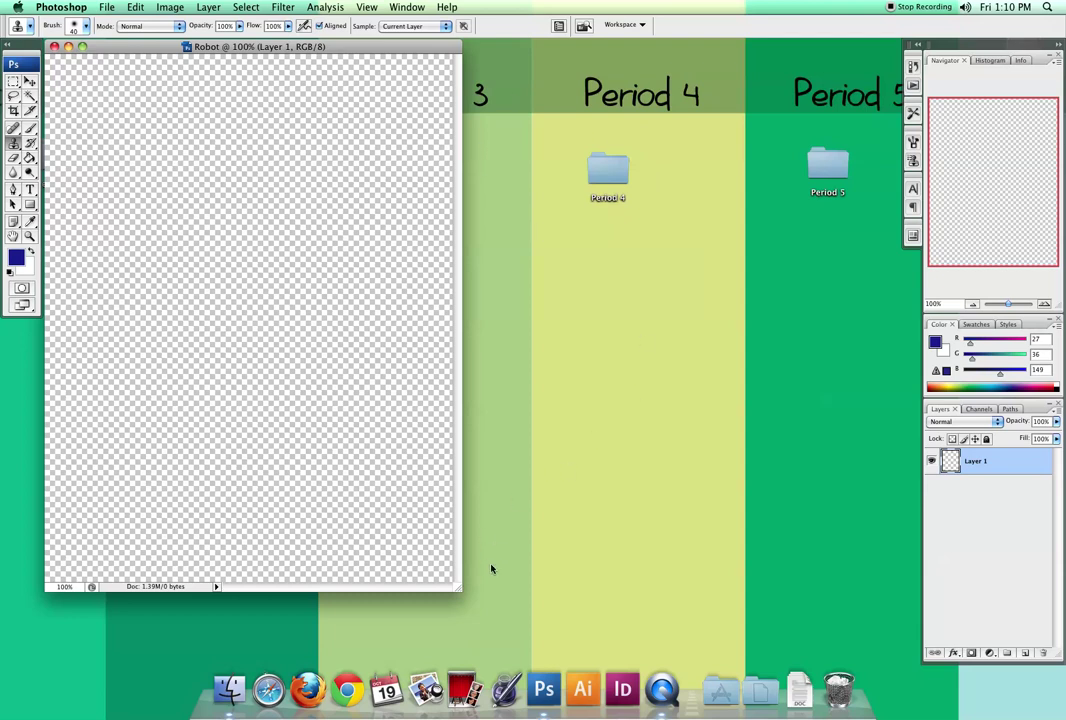
- Open Robot Parts.psd from the desktop and arrange it and the Robot document in enlarged windows side by side
left_click_drag(455, 591, 547, 636)
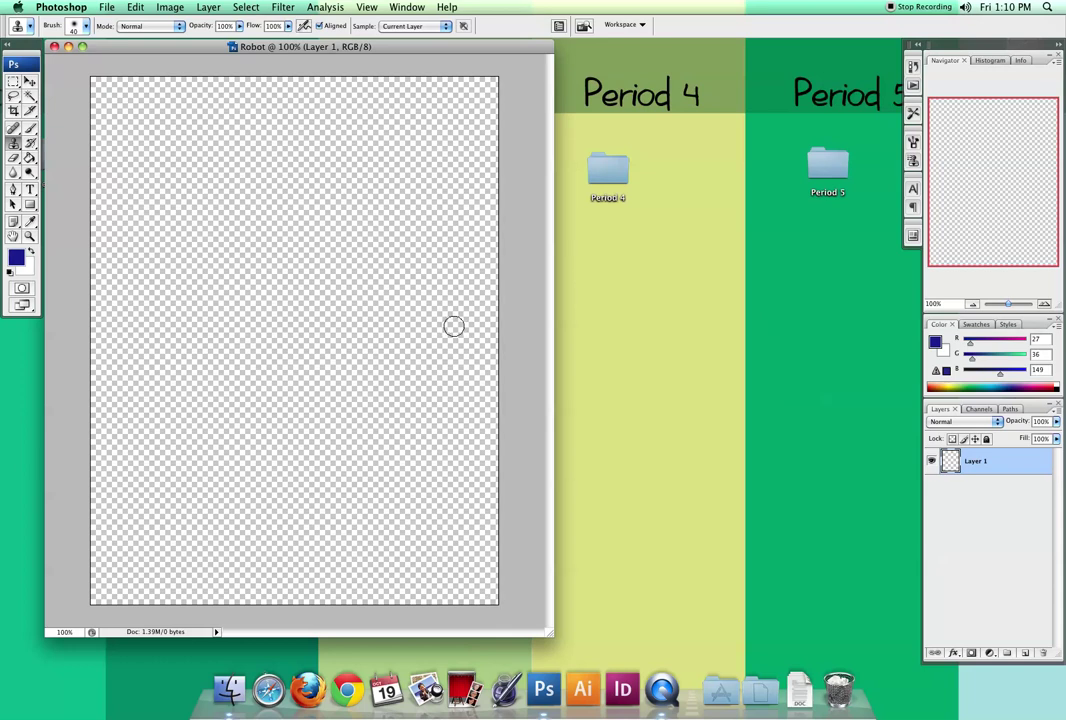
left_click(740, 318)
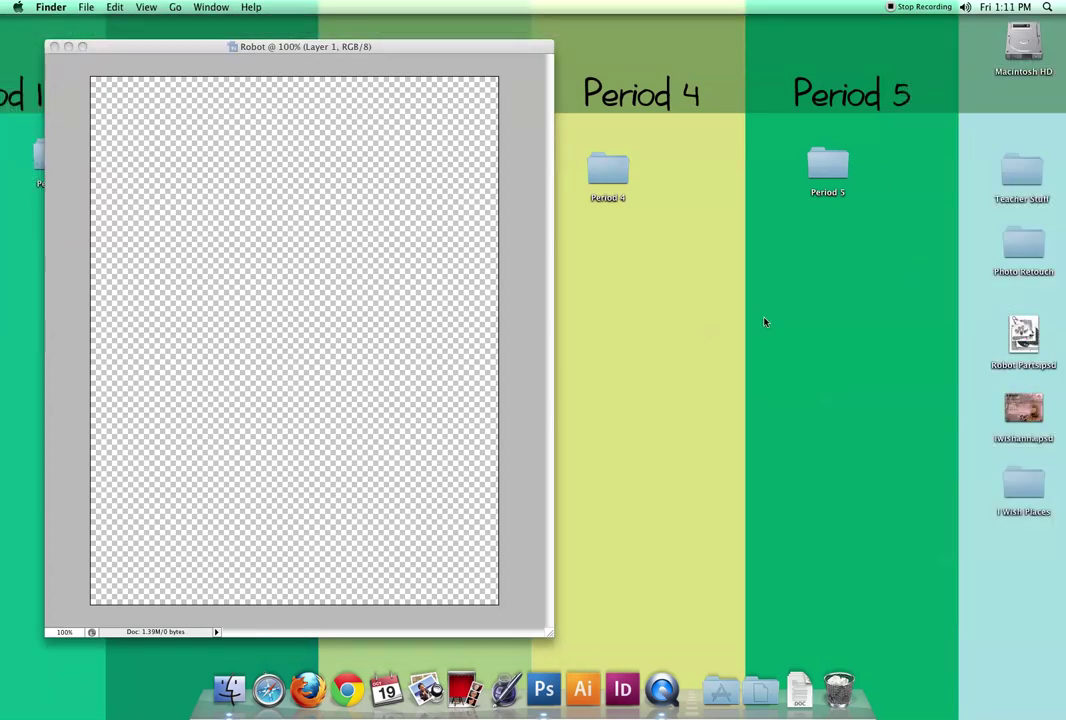
double_click(1024, 336)
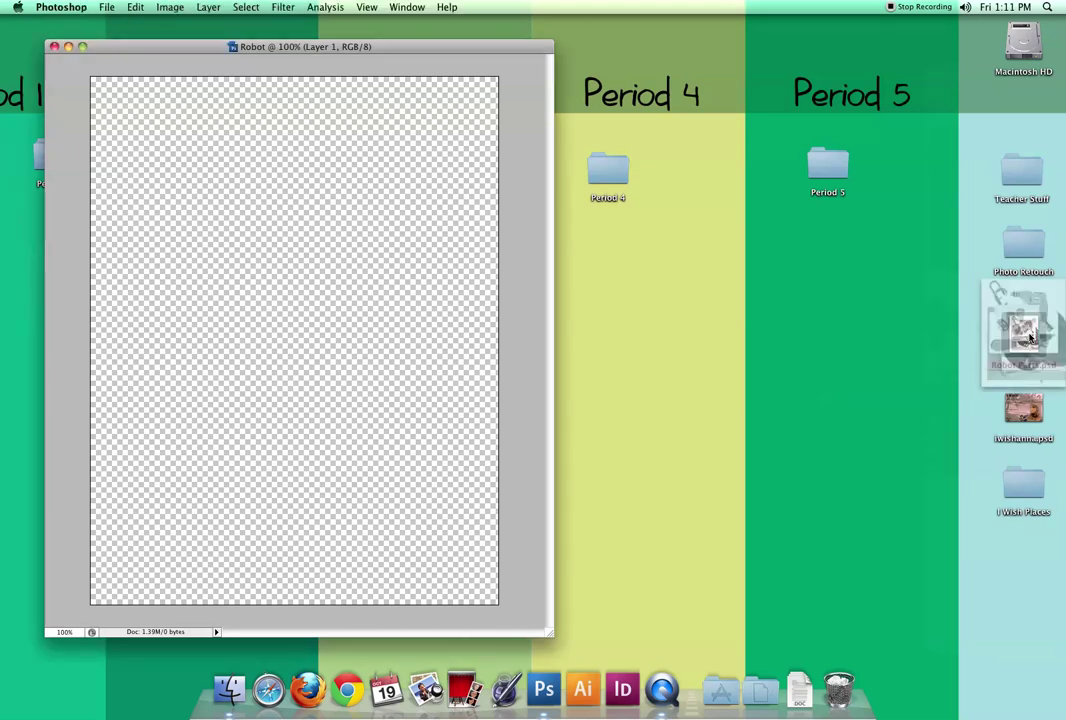
left_click_drag(289, 53, 640, 47)
left_click_drag(816, 591, 892, 637)
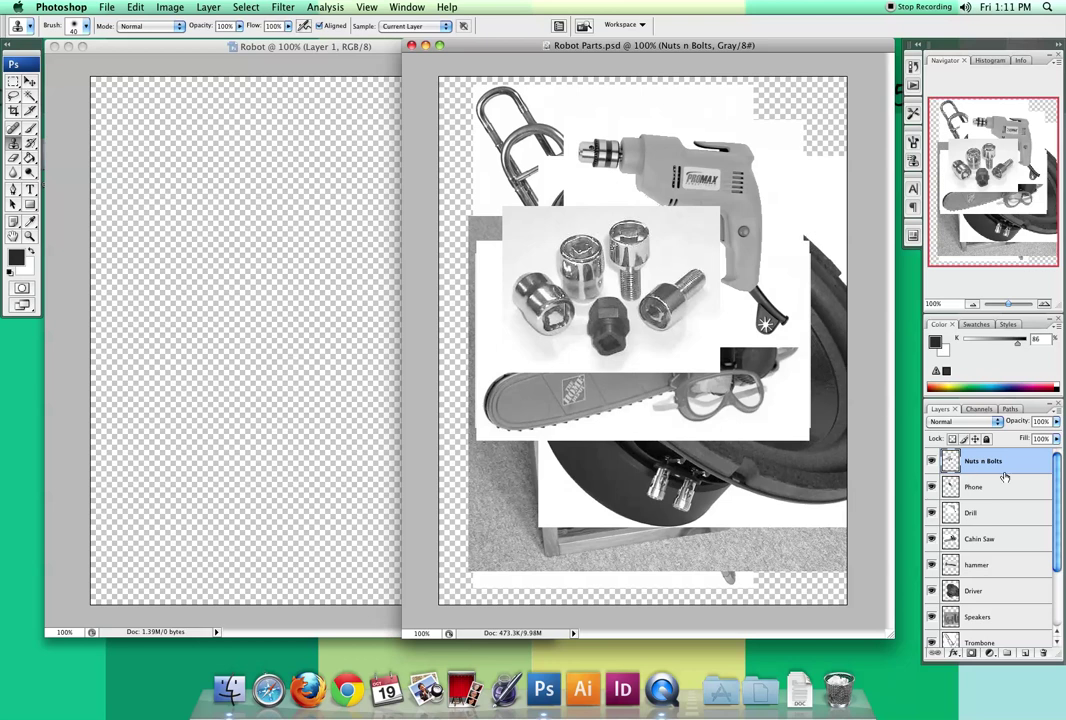
- Hide every layer in Robot Parts.psd, from Nuts n Bolts down to CD
scroll(1040, 566, "down", 4)
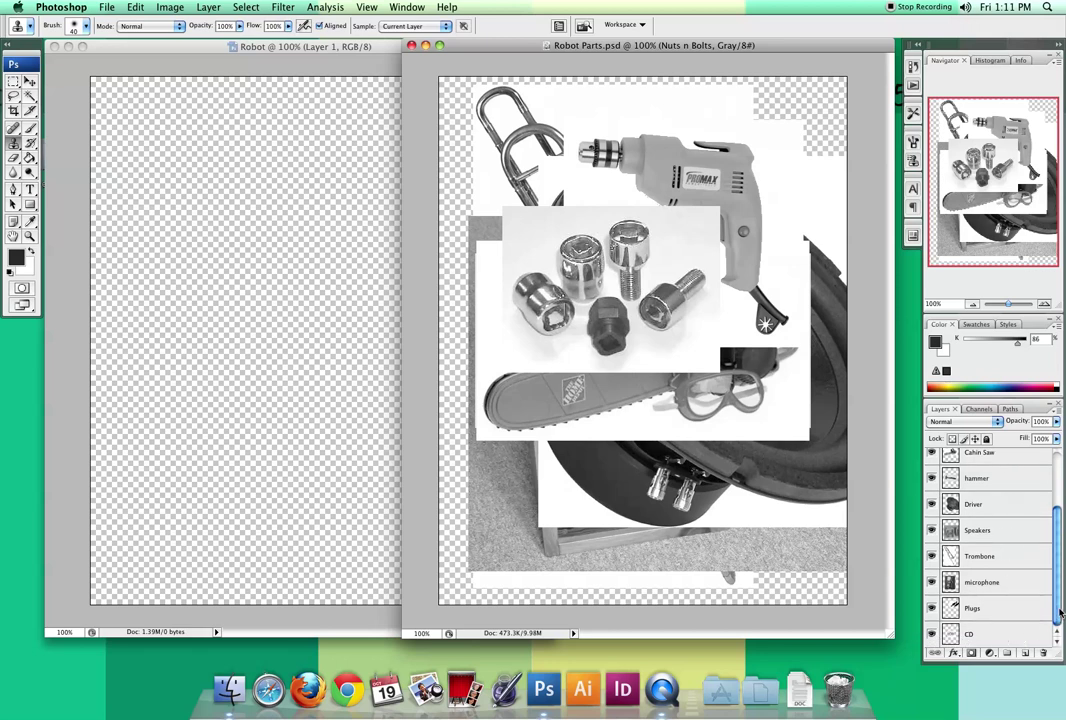
left_click_drag(1059, 596, 1059, 563)
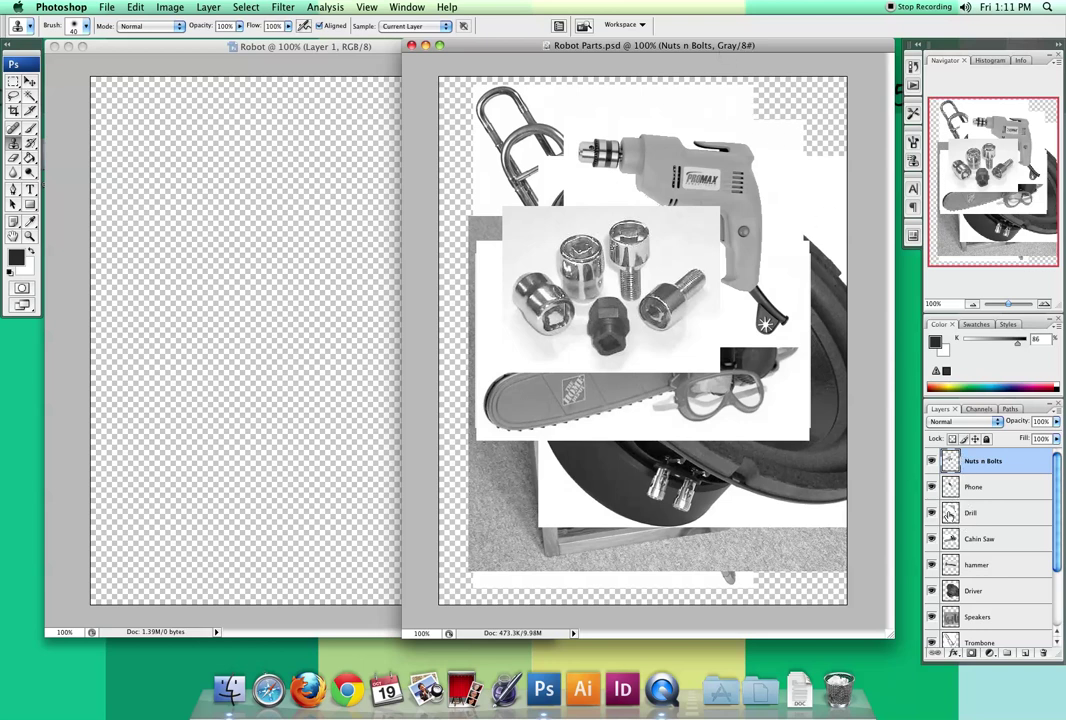
left_click(932, 461)
left_click(931, 487)
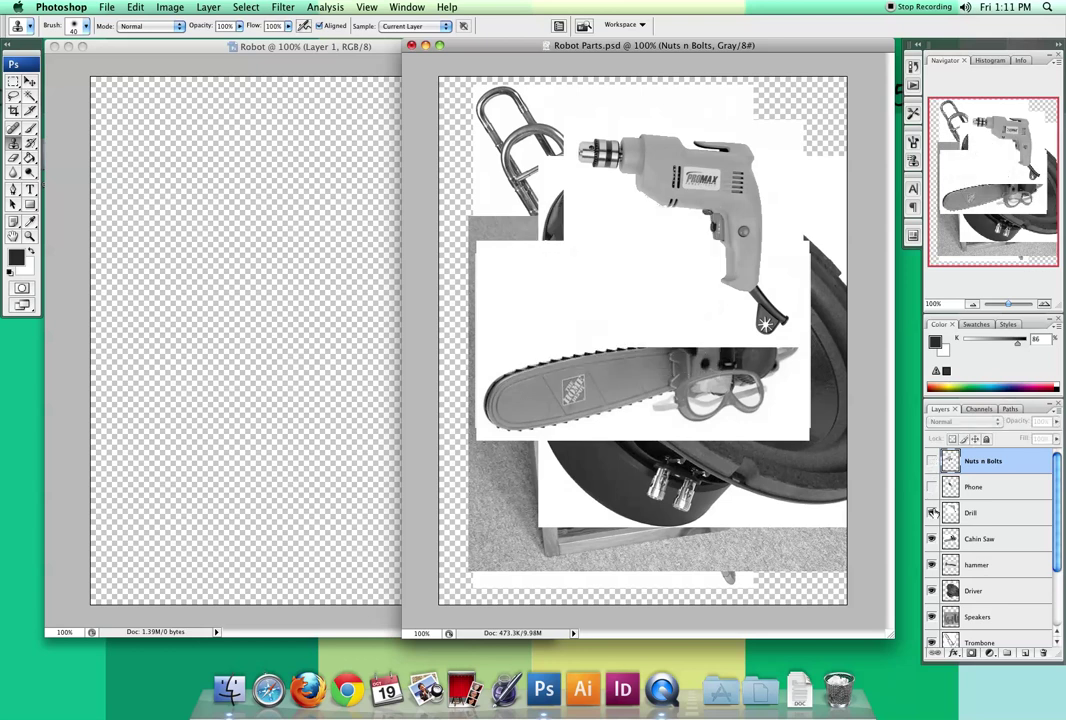
left_click(932, 513)
left_click(932, 539)
left_click(932, 565)
left_click(932, 591)
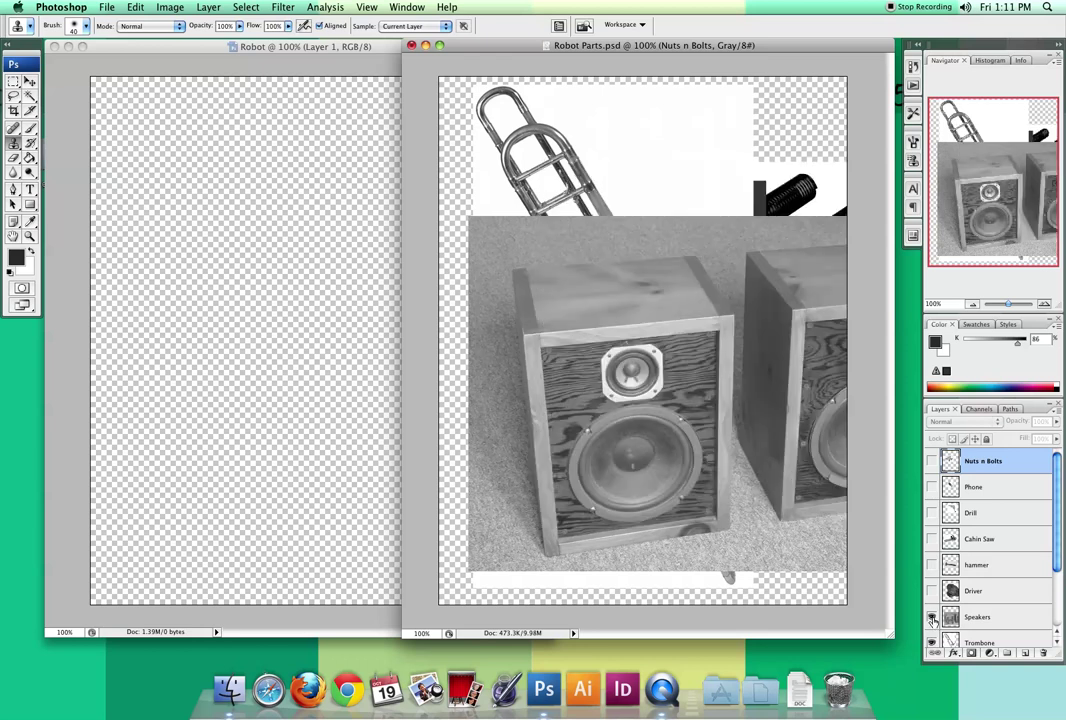
left_click(932, 617)
left_click(932, 640)
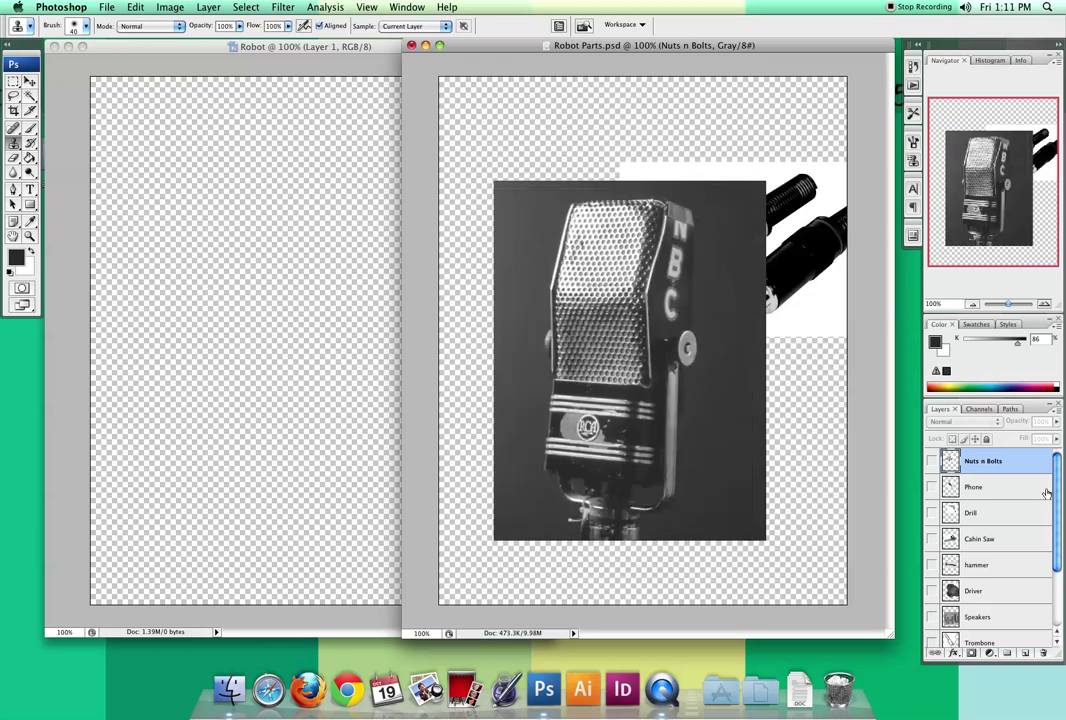
scroll(1057, 487, "down", 1)
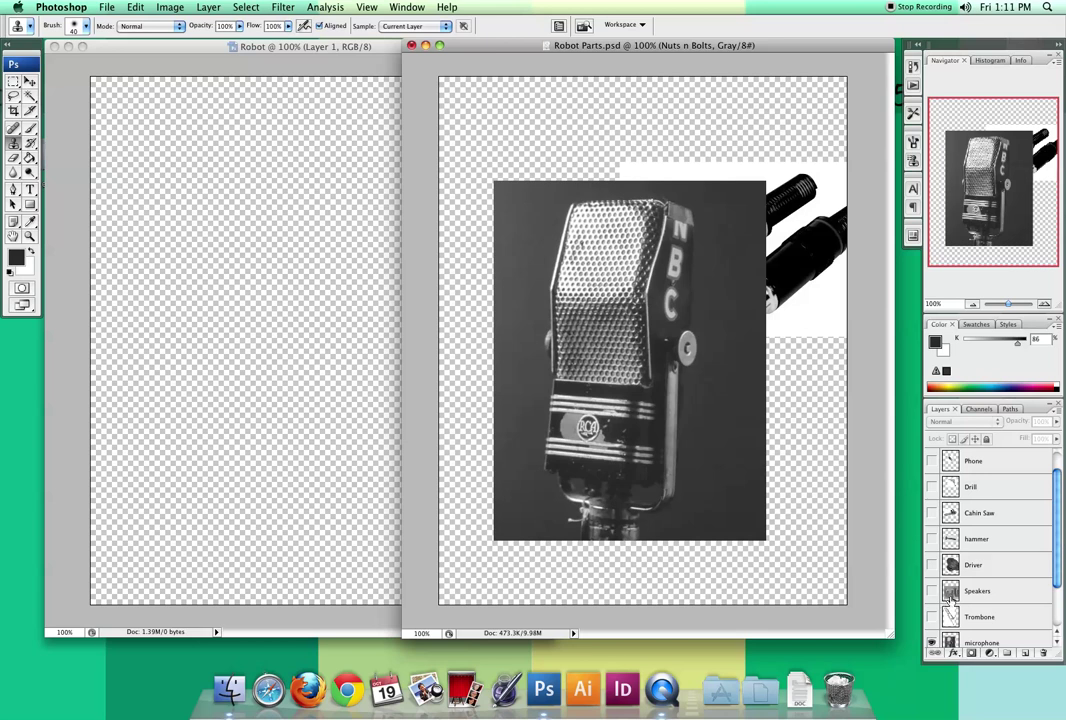
left_click_drag(1057, 546, 1057, 592)
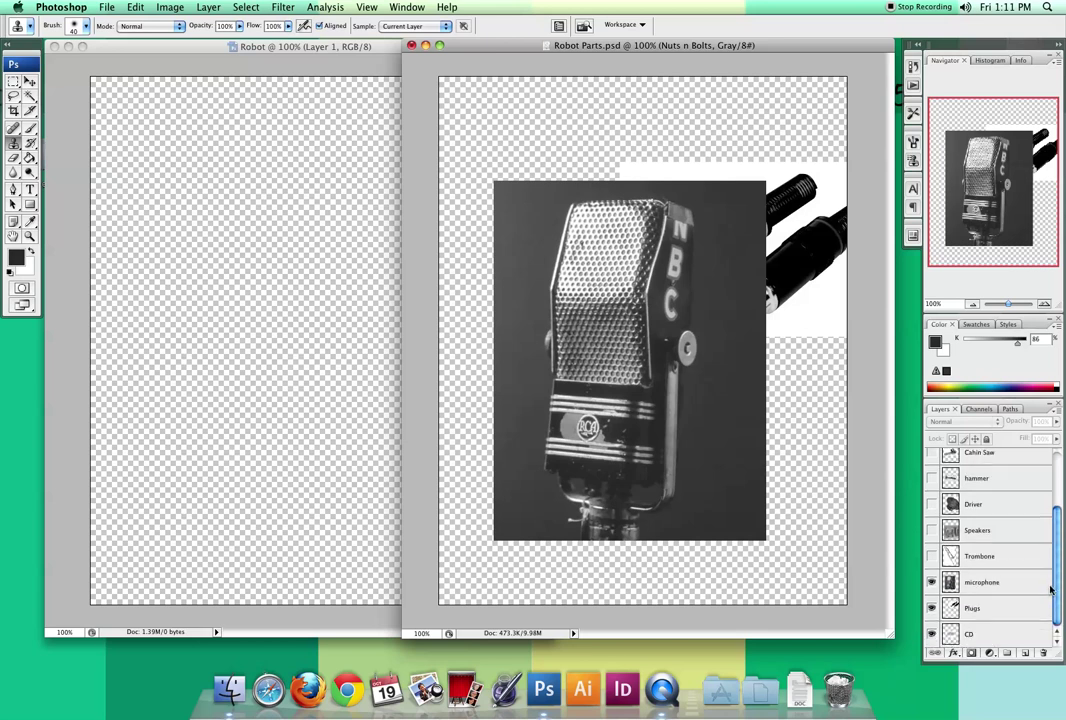
left_click(932, 609)
left_click(932, 584)
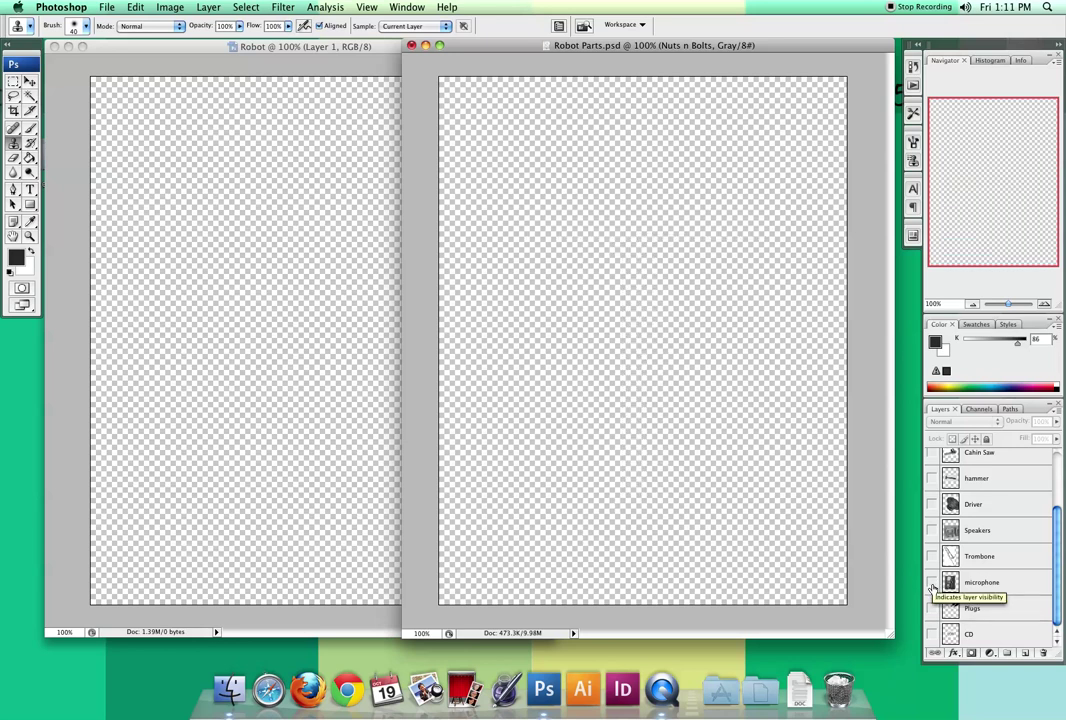
- Make the Speakers layer active and visible, and move its photo slightly up and to the left
left_click(987, 533)
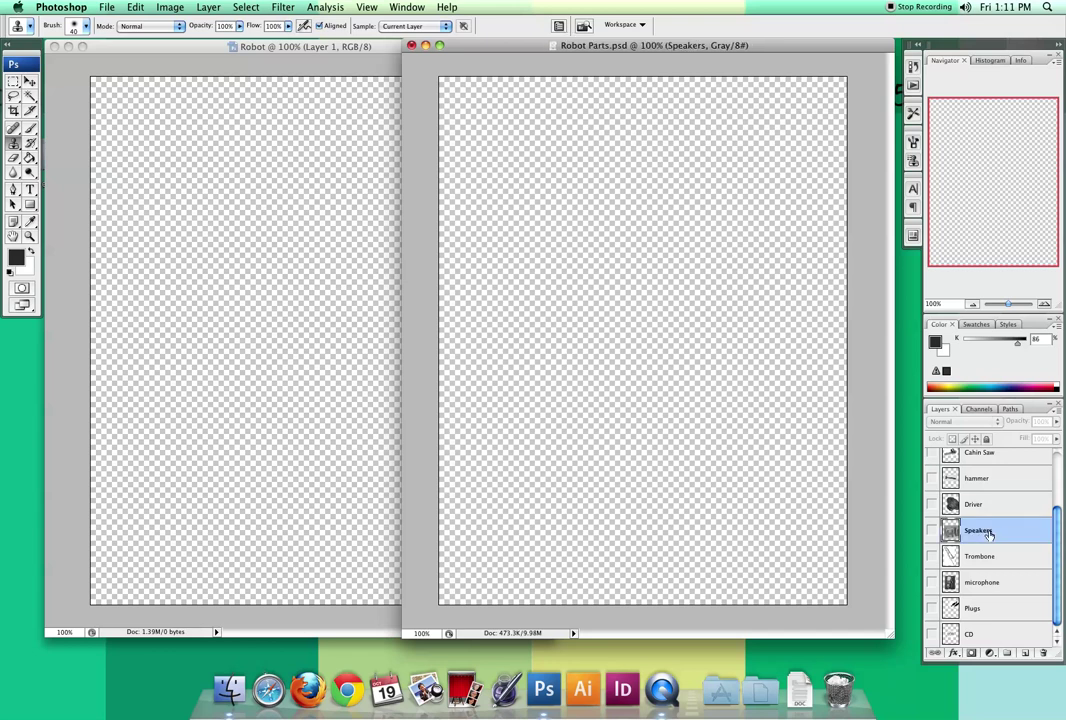
left_click(932, 531)
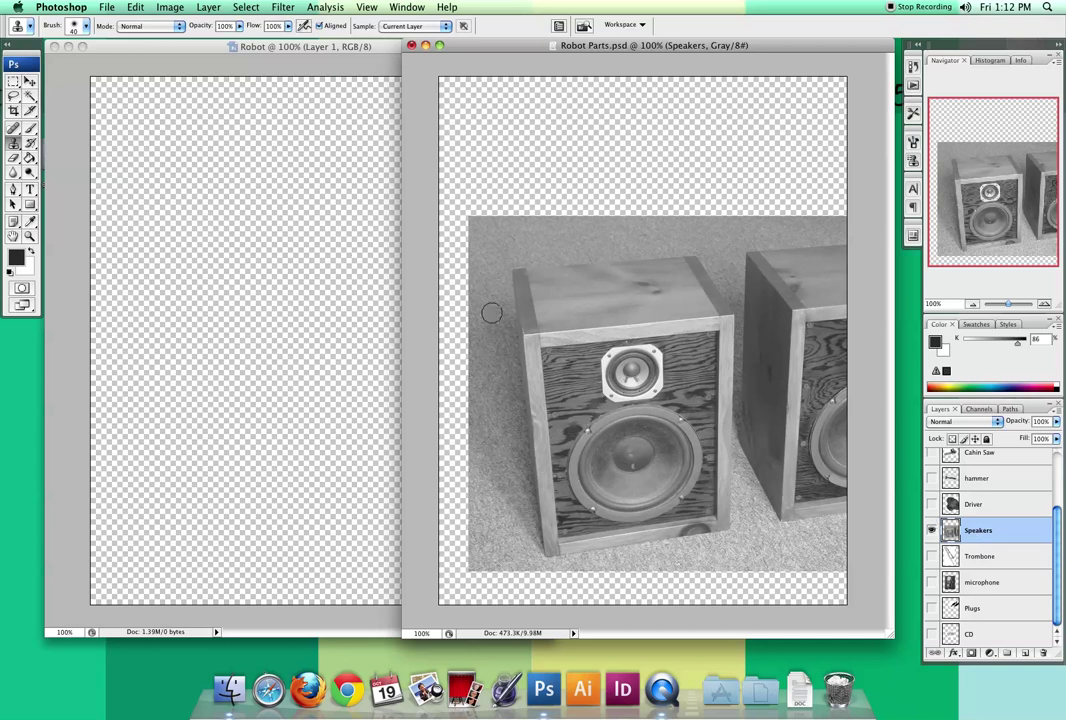
left_click(30, 83)
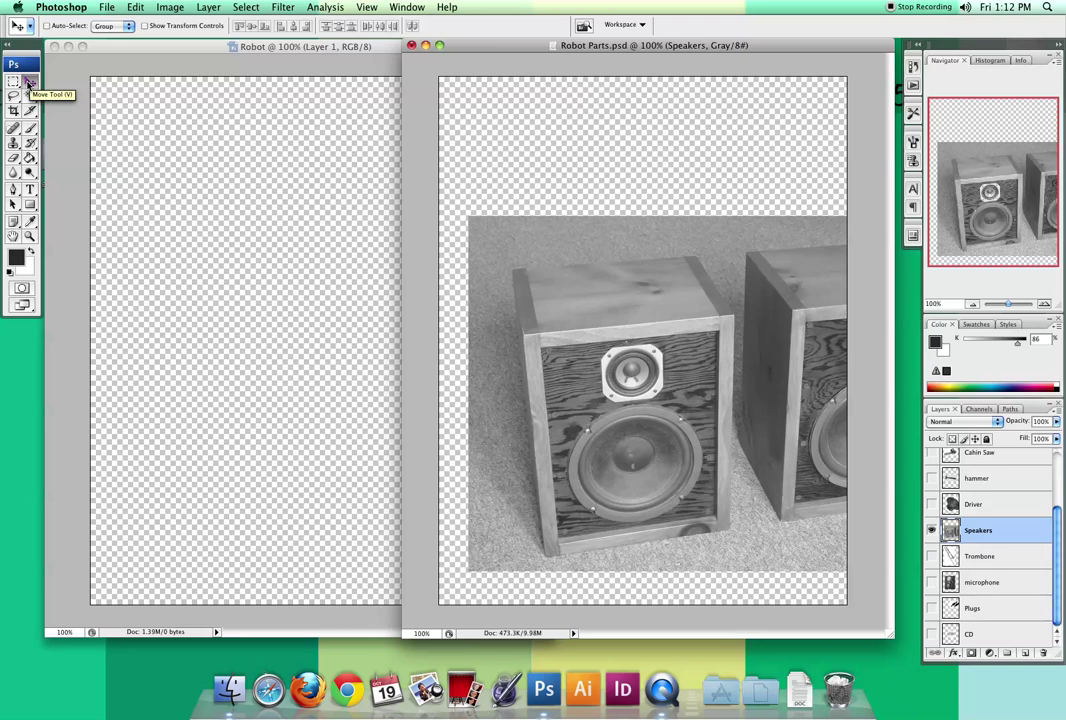
mouse_move(576, 255)
left_mouse_down()
mouse_move(567, 241)
mouse_move(559, 269)
mouse_move(521, 224)
mouse_move(573, 240)
mouse_move(564, 244)
left_mouse_up()
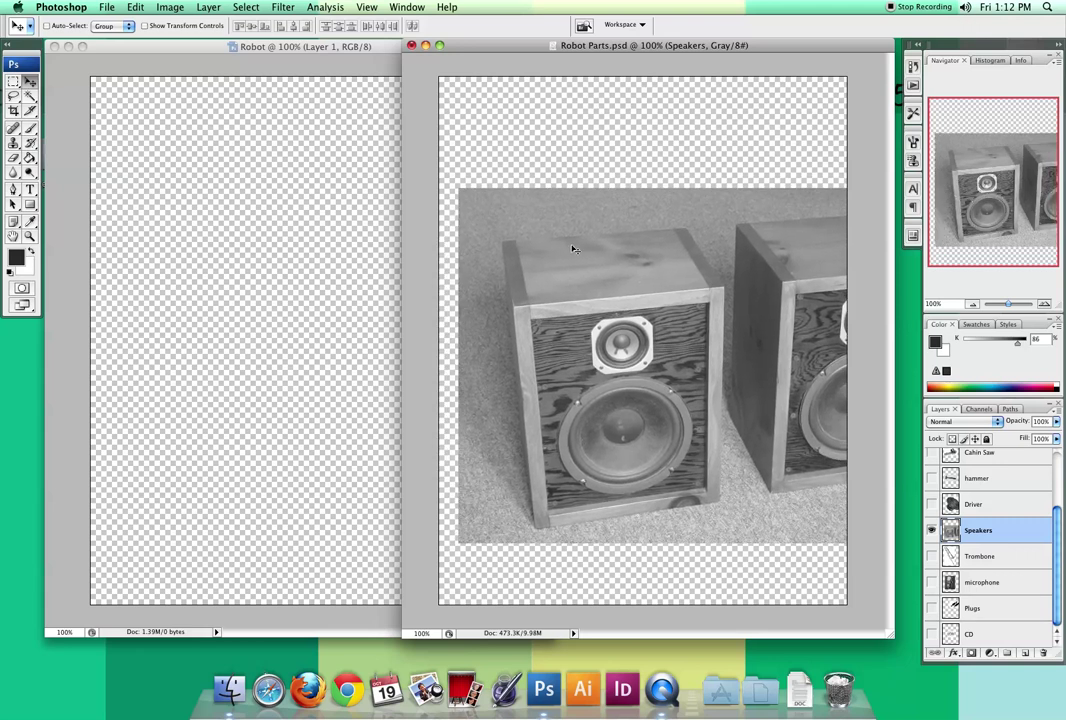
- Shift the Speakers photo against the canvas's left edge and enable the Move tool's Show Transform Controls and Auto-Select options
left_click(985, 505)
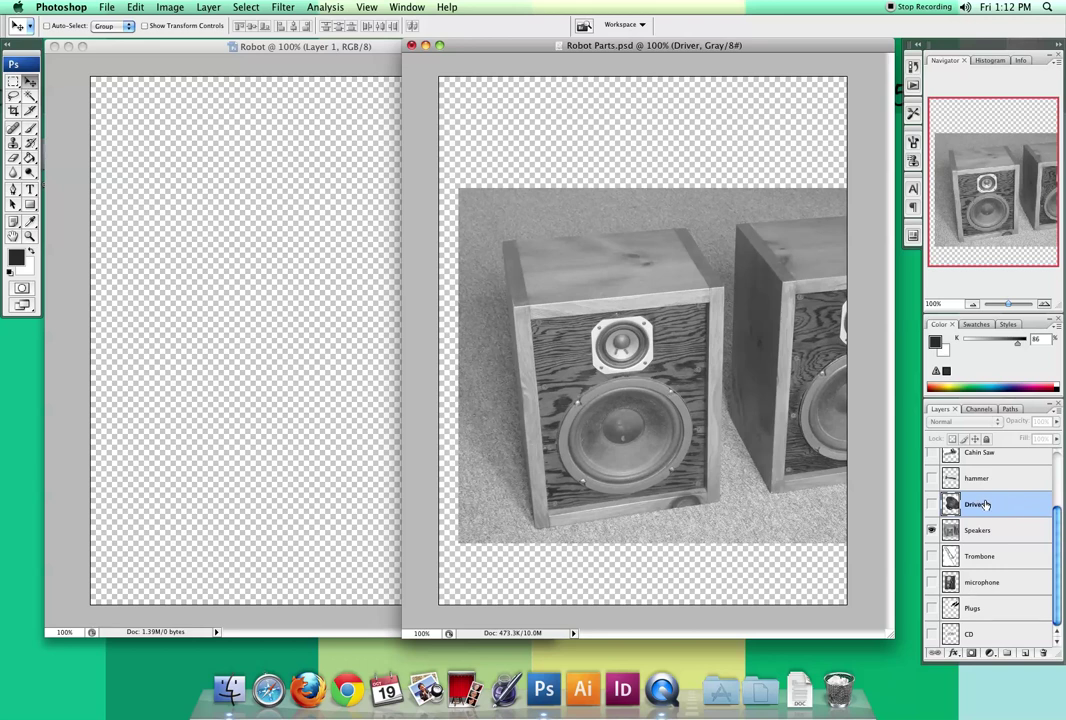
left_click(991, 537)
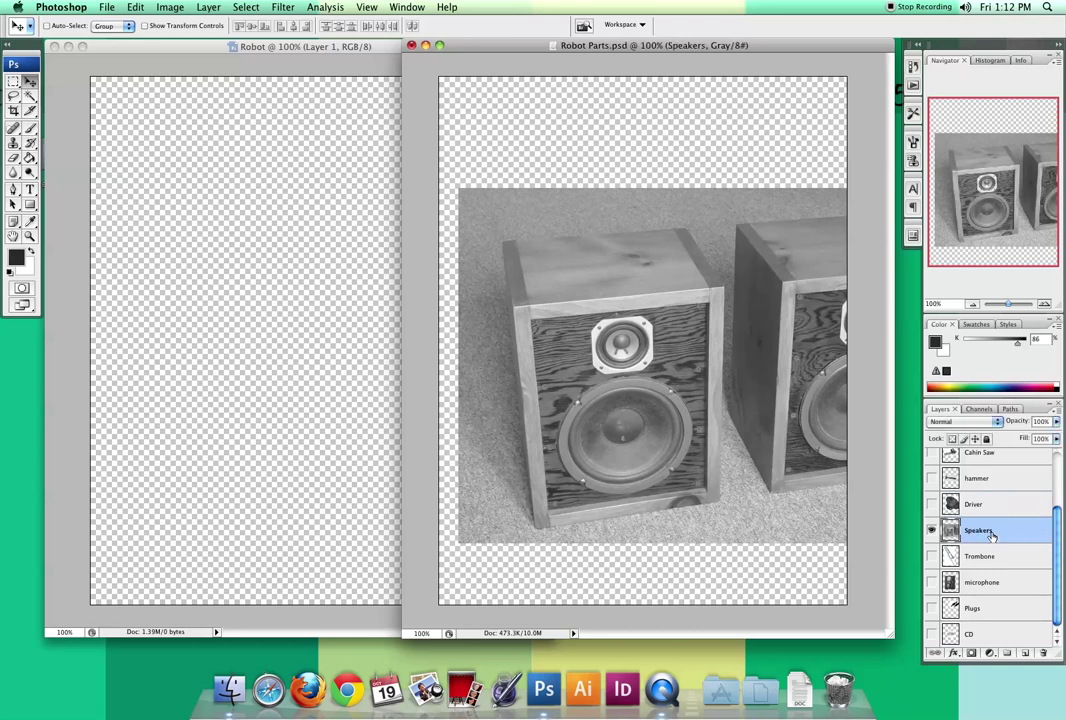
left_click_drag(696, 362, 673, 339)
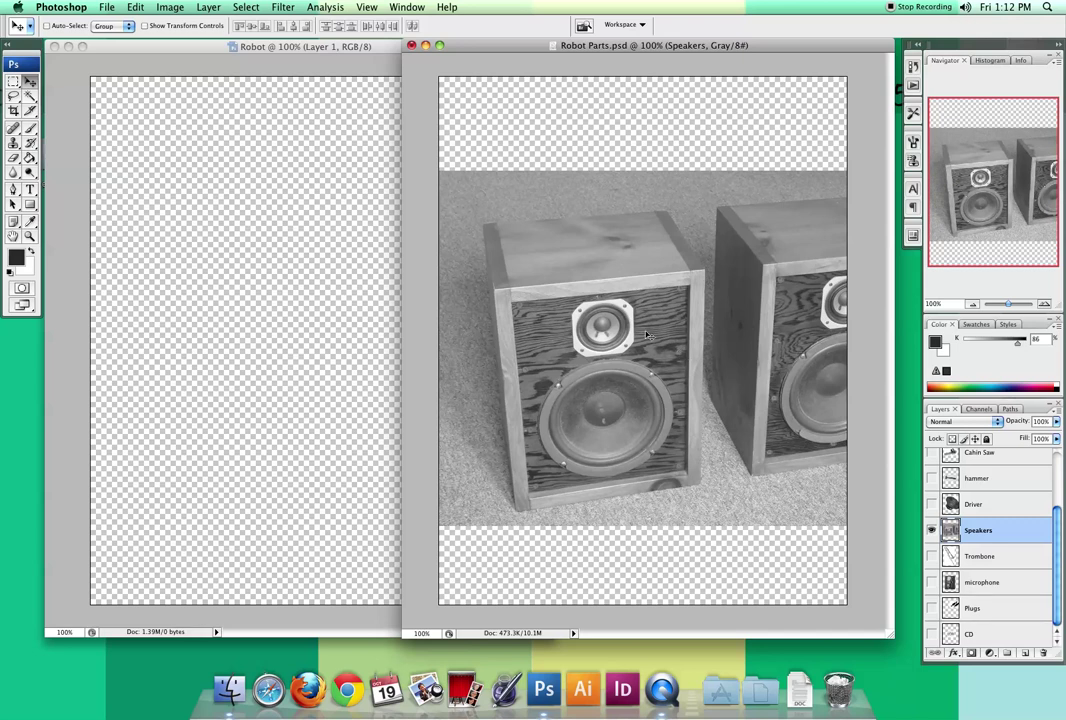
left_click(144, 28)
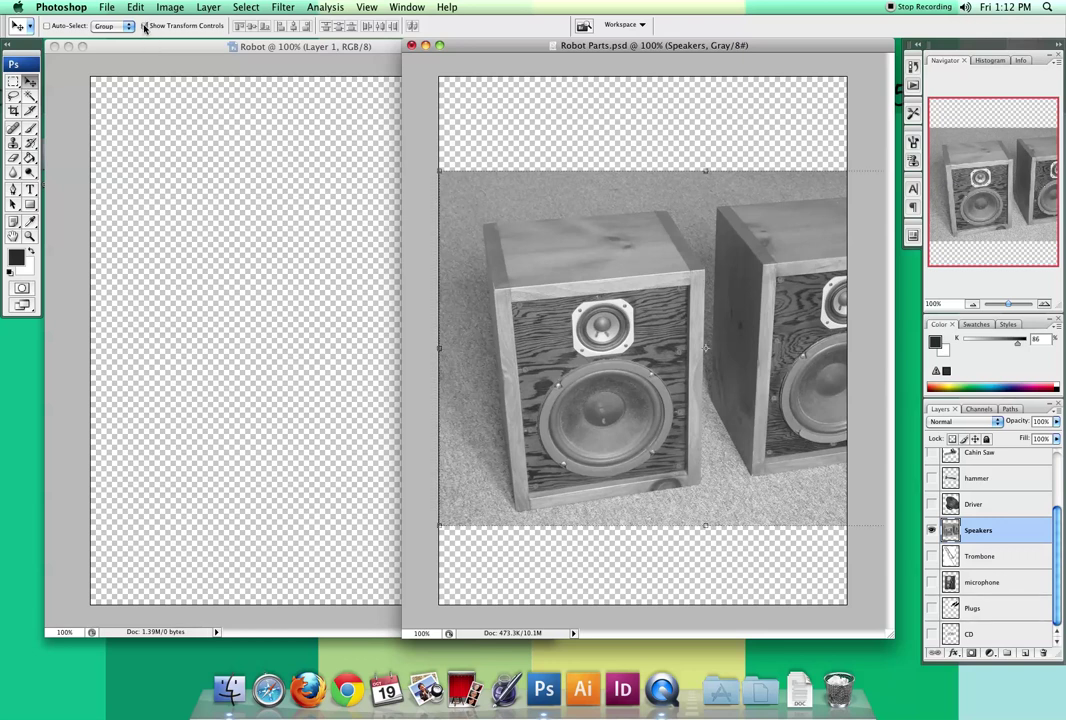
left_click(44, 26)
- Outline the left speaker cabinet corner by corner with the Polygonal Lasso and set the feather to 0 px
left_click(13, 98)
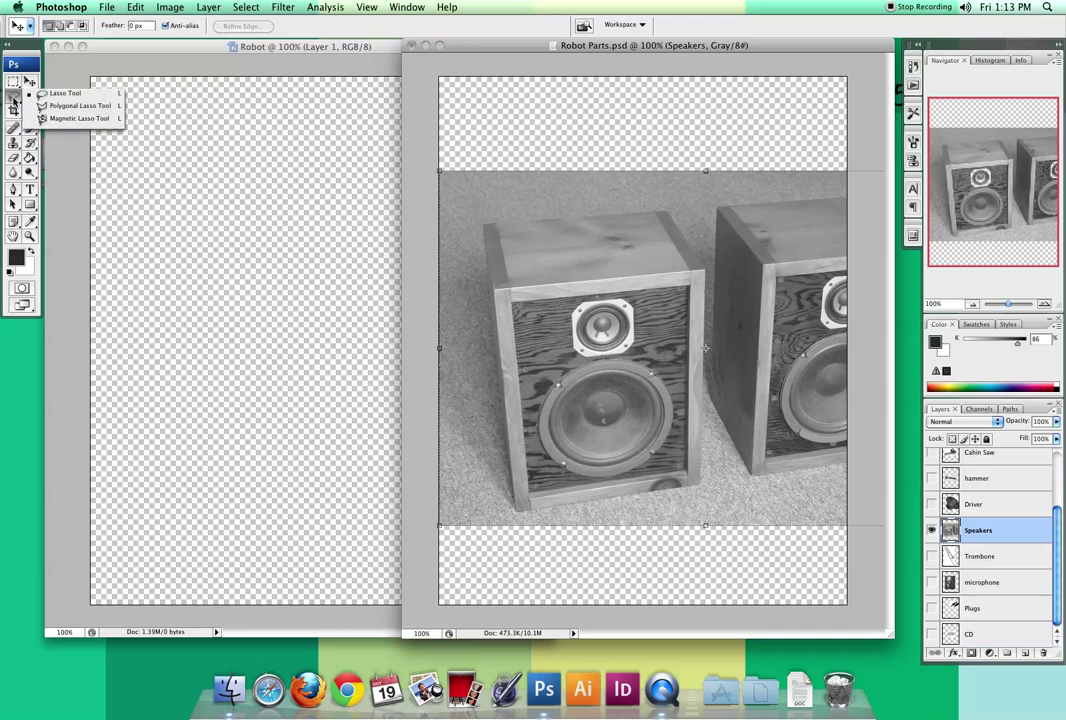
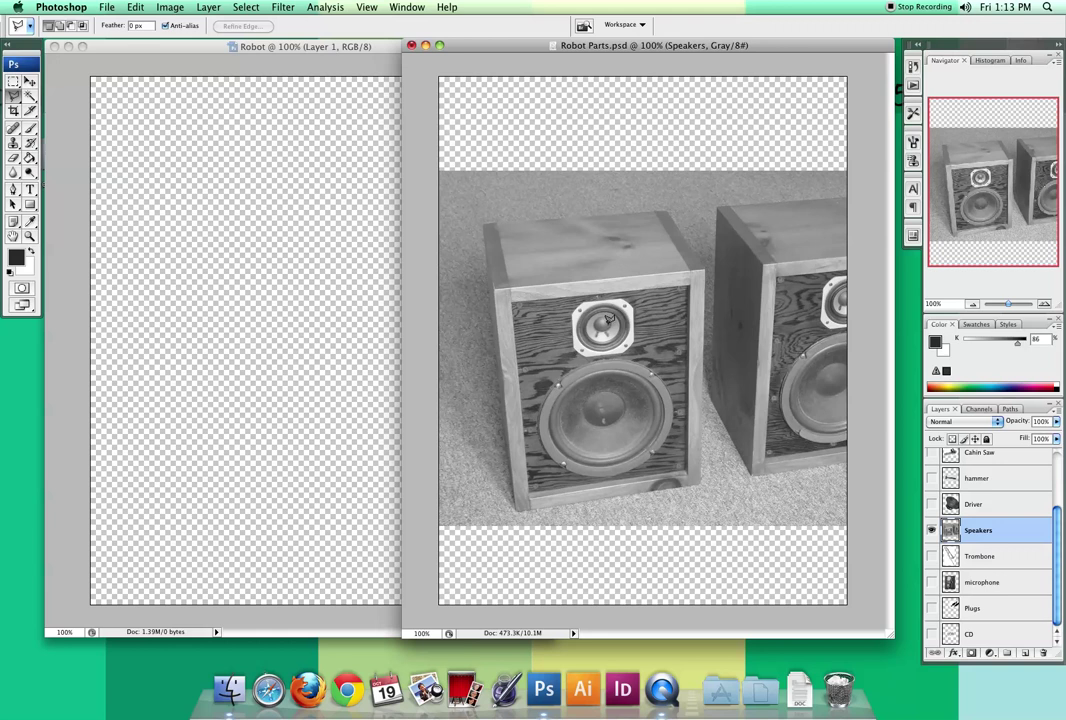
left_click(484, 223)
left_click(668, 210)
left_click(703, 269)
left_click(700, 480)
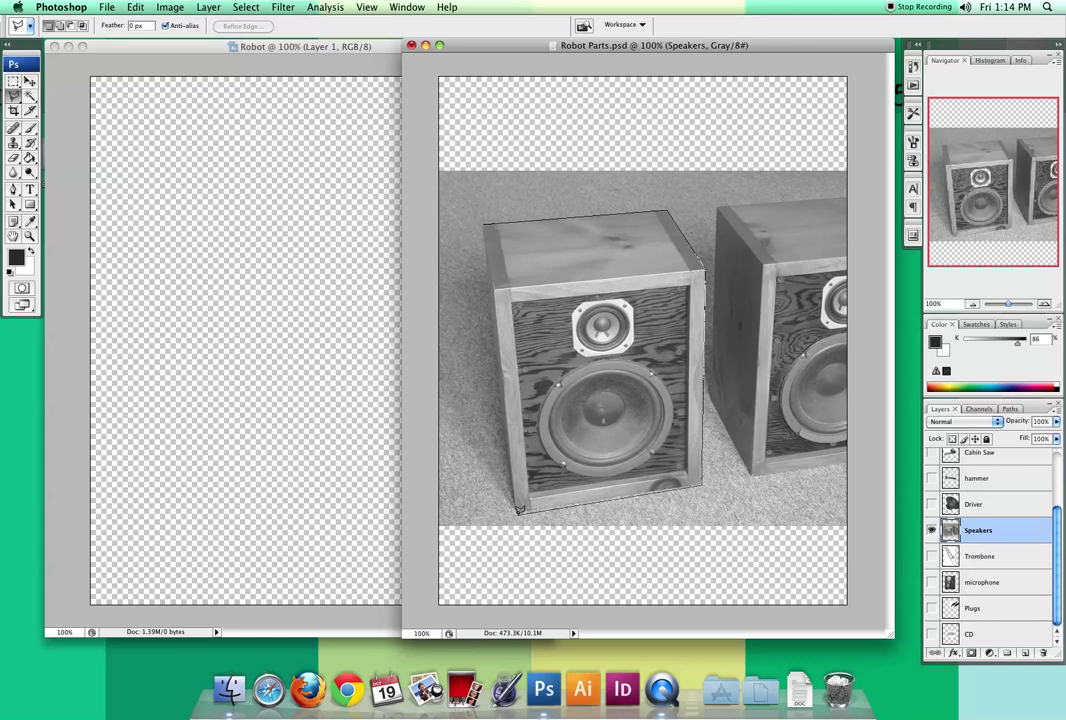
left_click(516, 509)
left_click(486, 220)
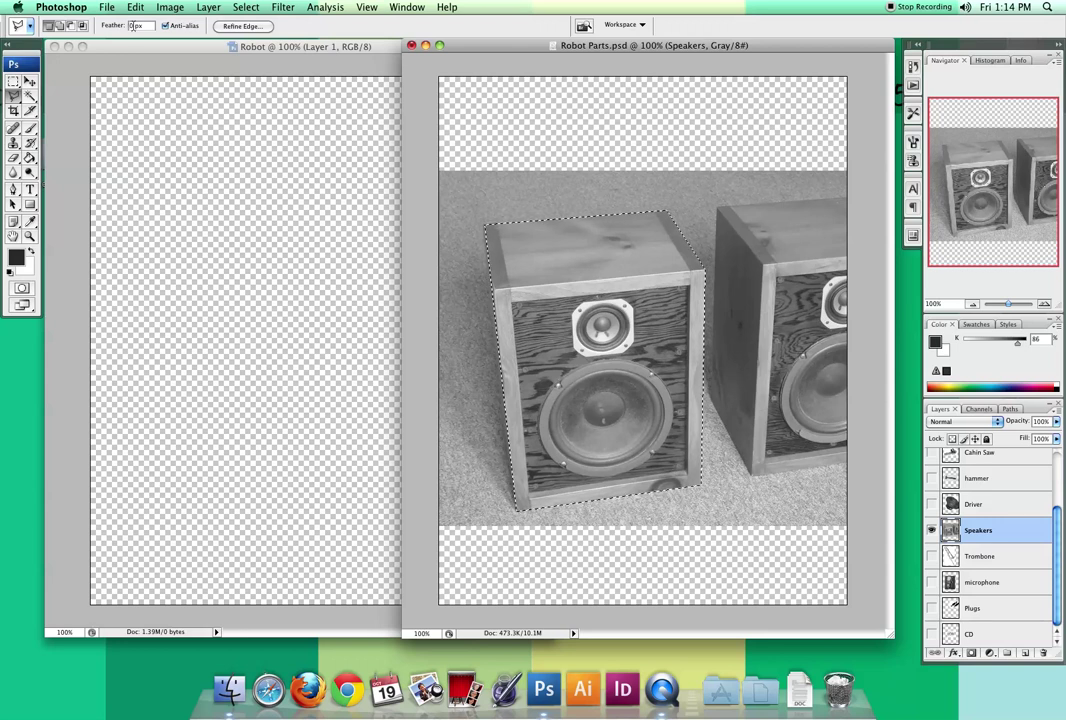
type("0")
key("Return")
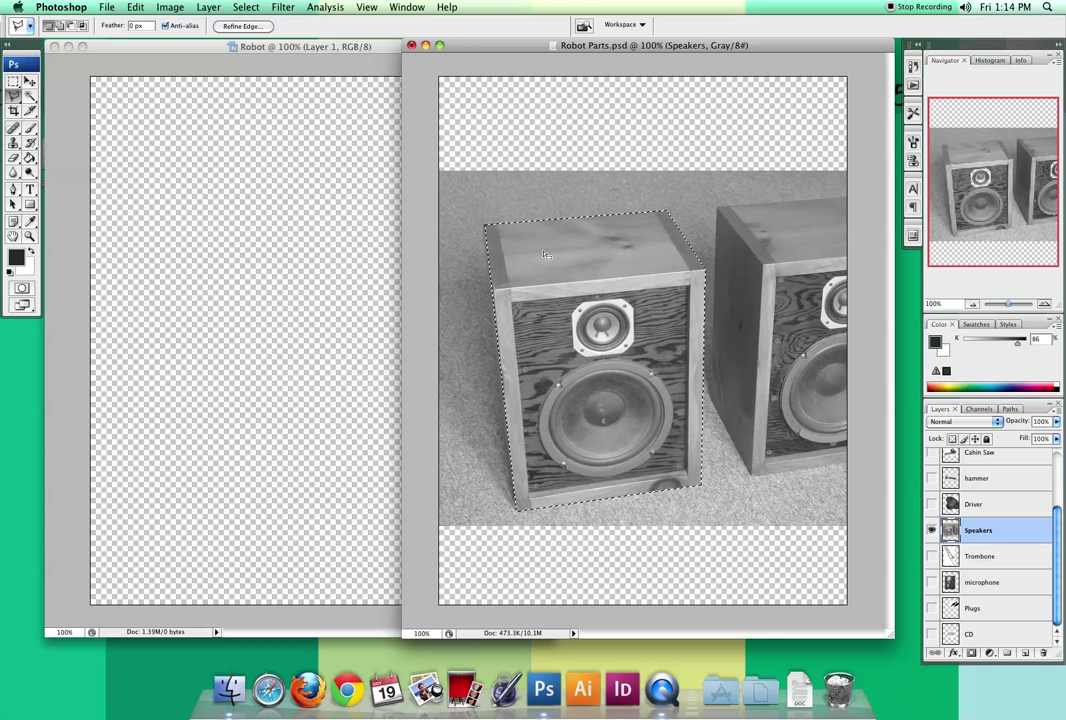
- Copy the selected speaker onto the Robot canvas with the Move tool and return to Robot Parts.psd
left_click(30, 81)
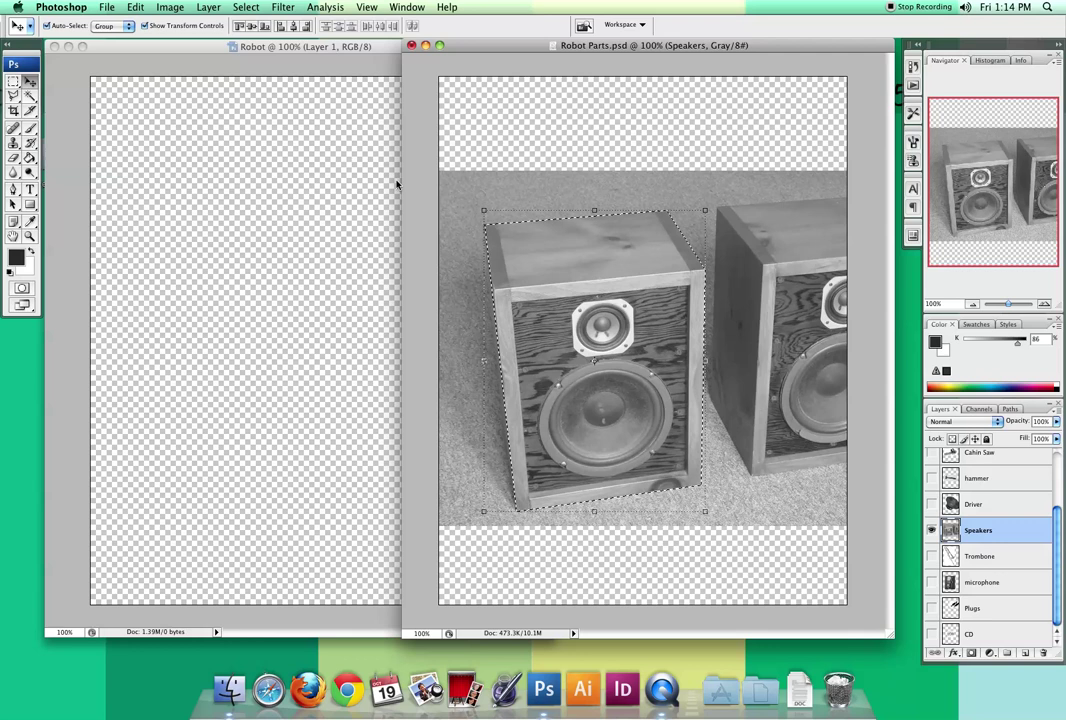
left_click_drag(609, 271, 294, 251)
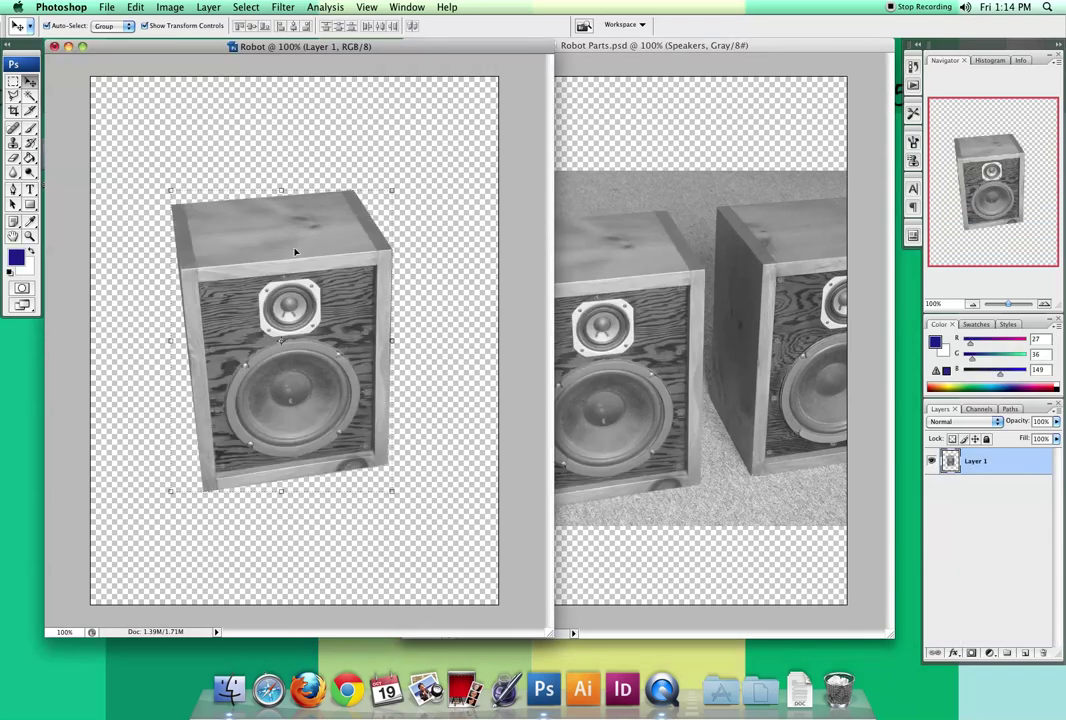
left_click(602, 241)
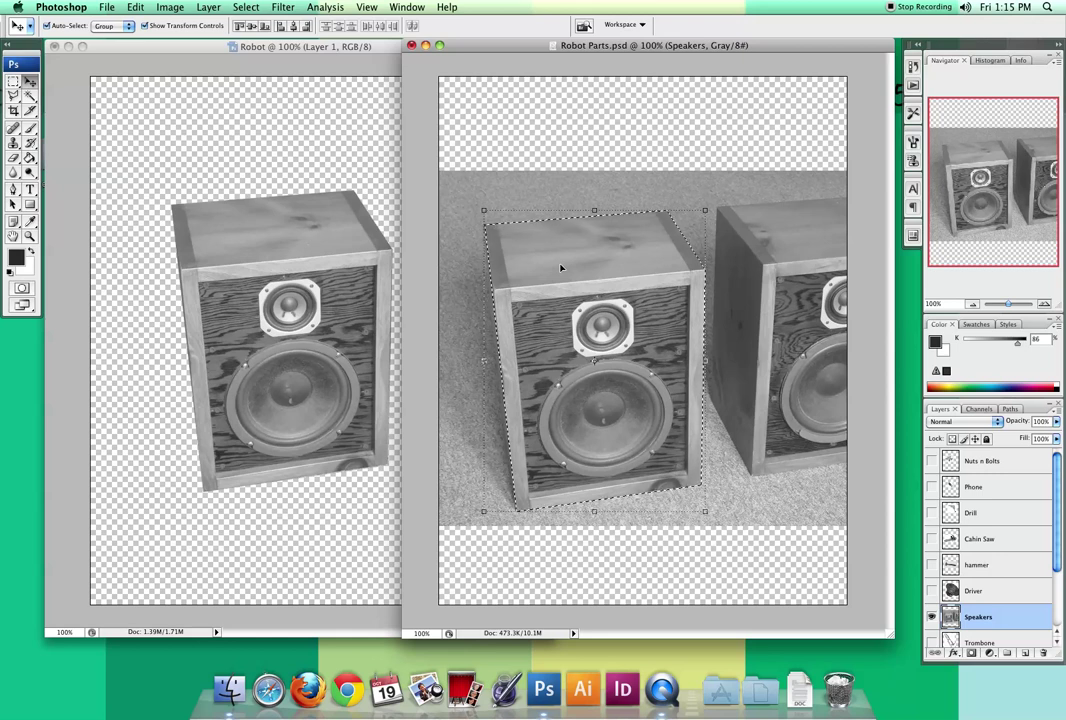
- Clear the selection around the left speaker in Robot Parts.psd
key("super+d")
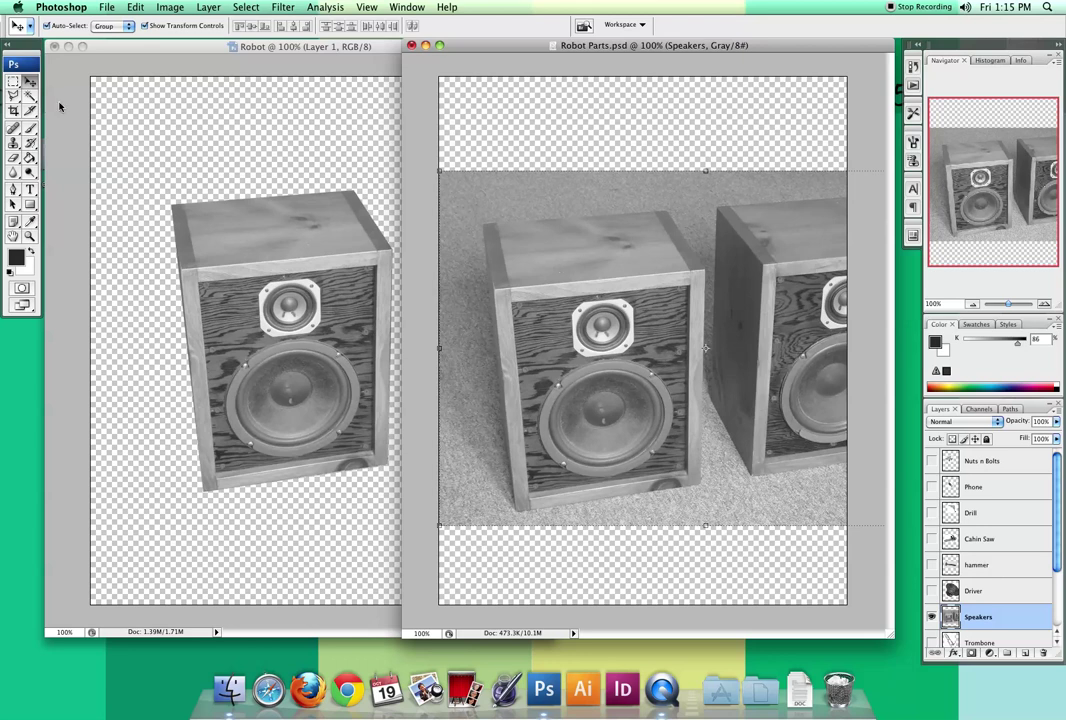
left_click(13, 95)
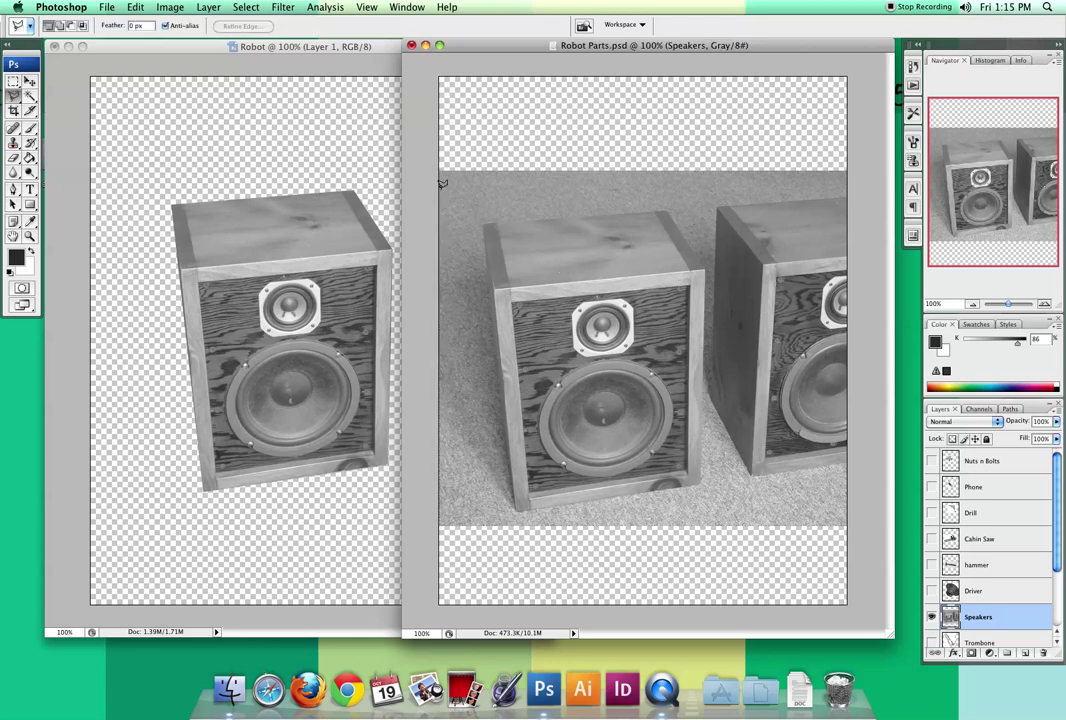
left_click(488, 212)
left_click(560, 238)
left_click(507, 270)
left_click(545, 208)
left_click(539, 262)
left_click(527, 180)
left_click(598, 188)
left_click(644, 248)
left_click(617, 263)
left_click(620, 291)
left_click(686, 287)
left_click(691, 238)
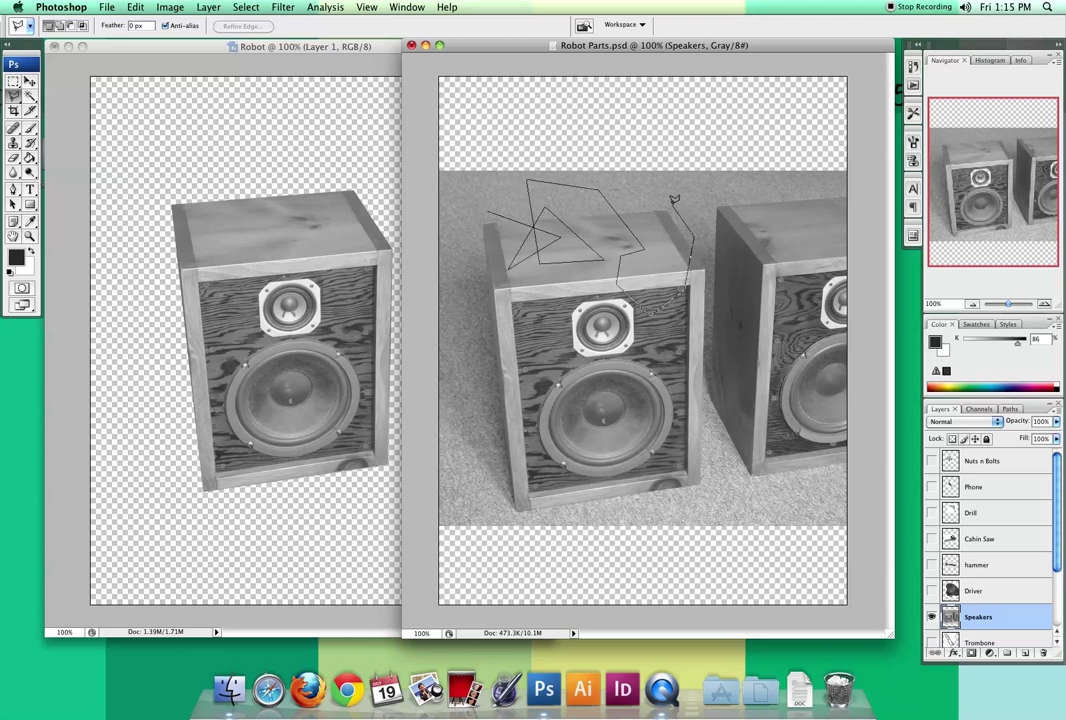
double_click(673, 205)
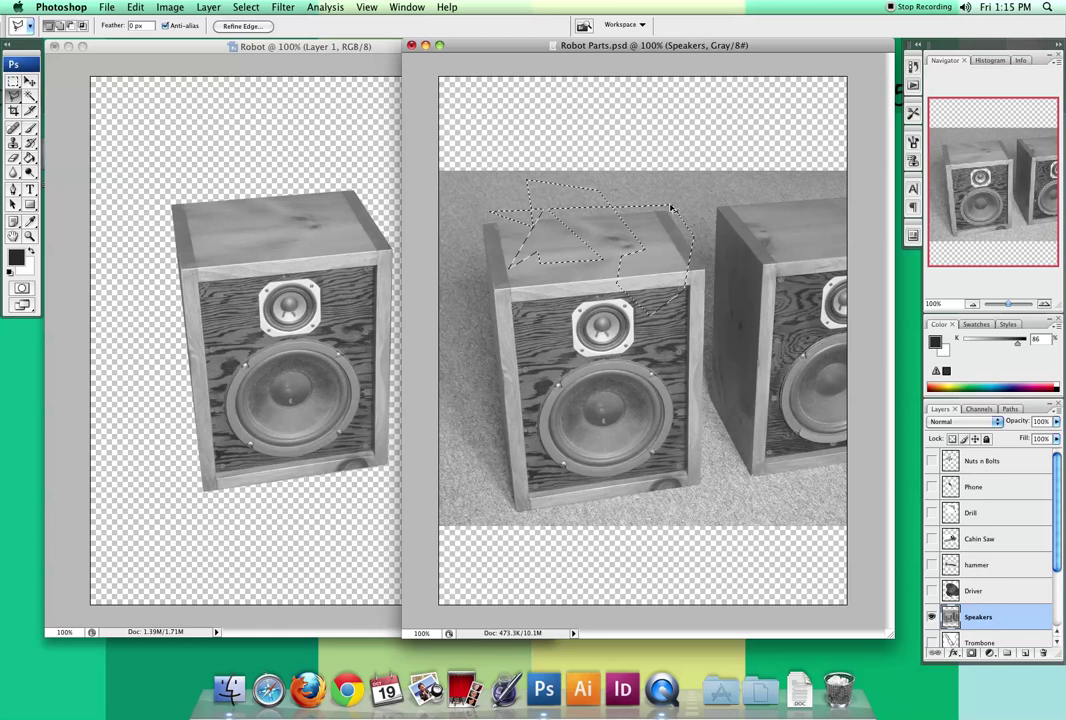
key("super+d")
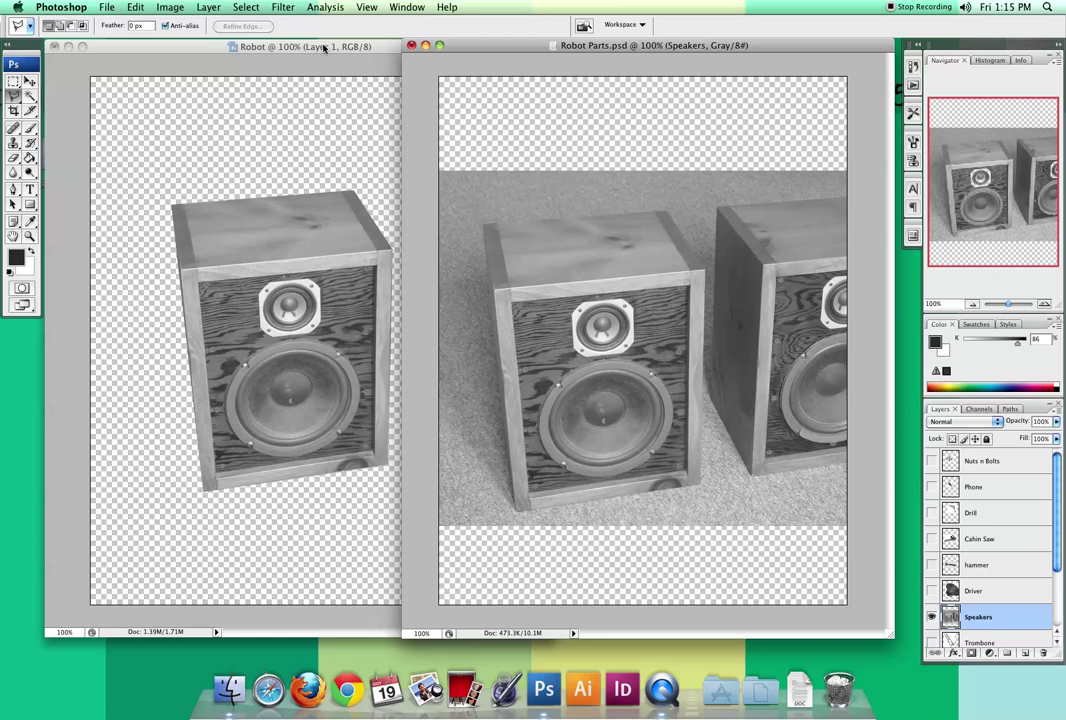
- In the Robot document, scale the copied speaker proportionally to about 67% and rotate it 90° counterclockwise
left_click(270, 42)
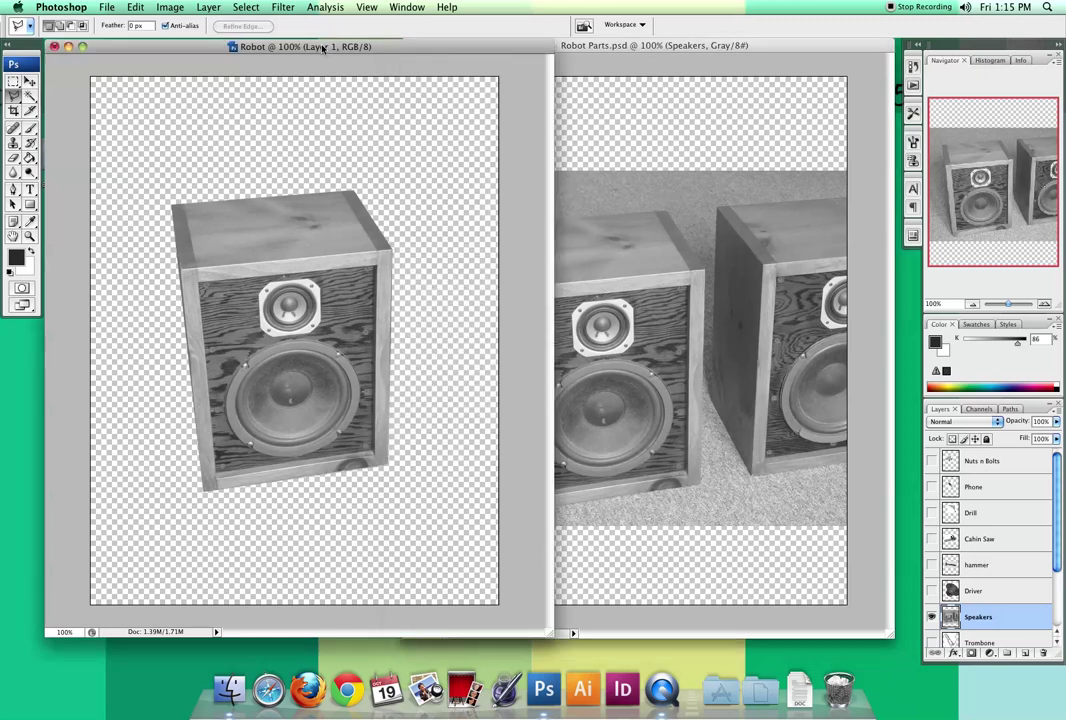
left_click(31, 84)
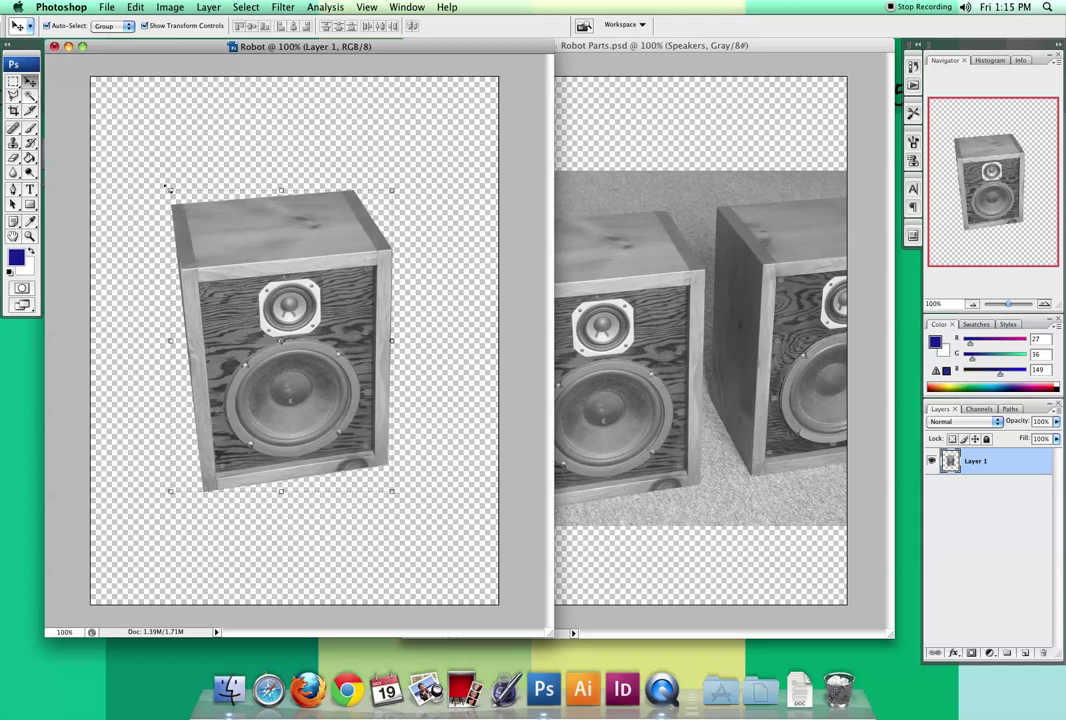
left_click_drag(166, 187, 237, 291)
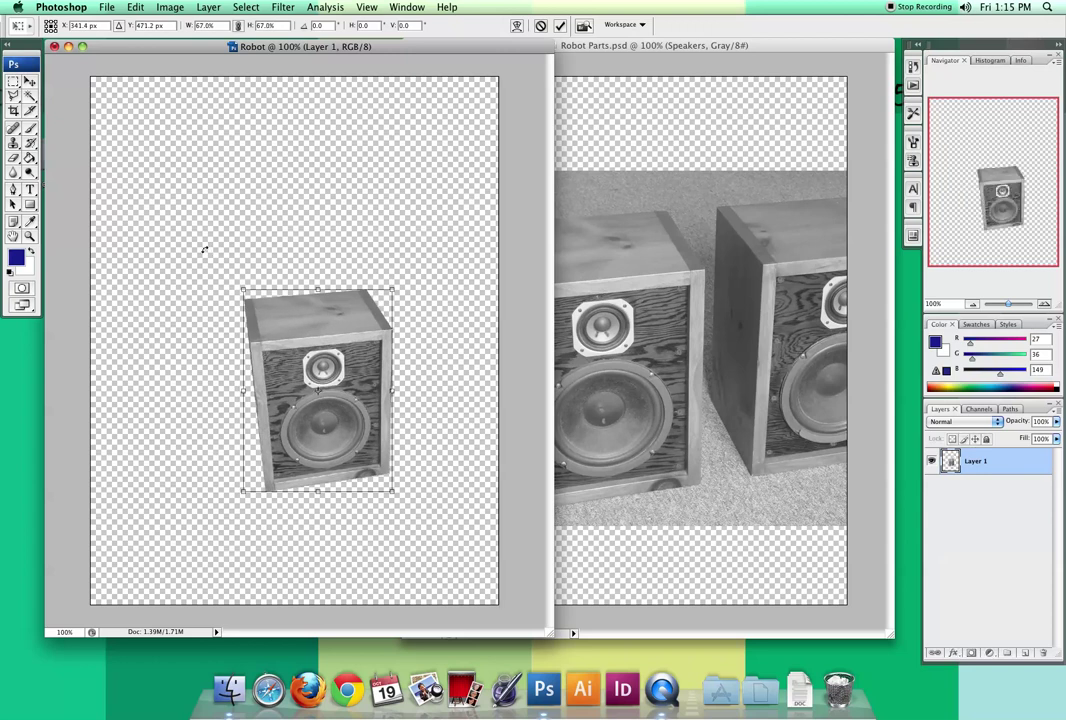
key("Return")
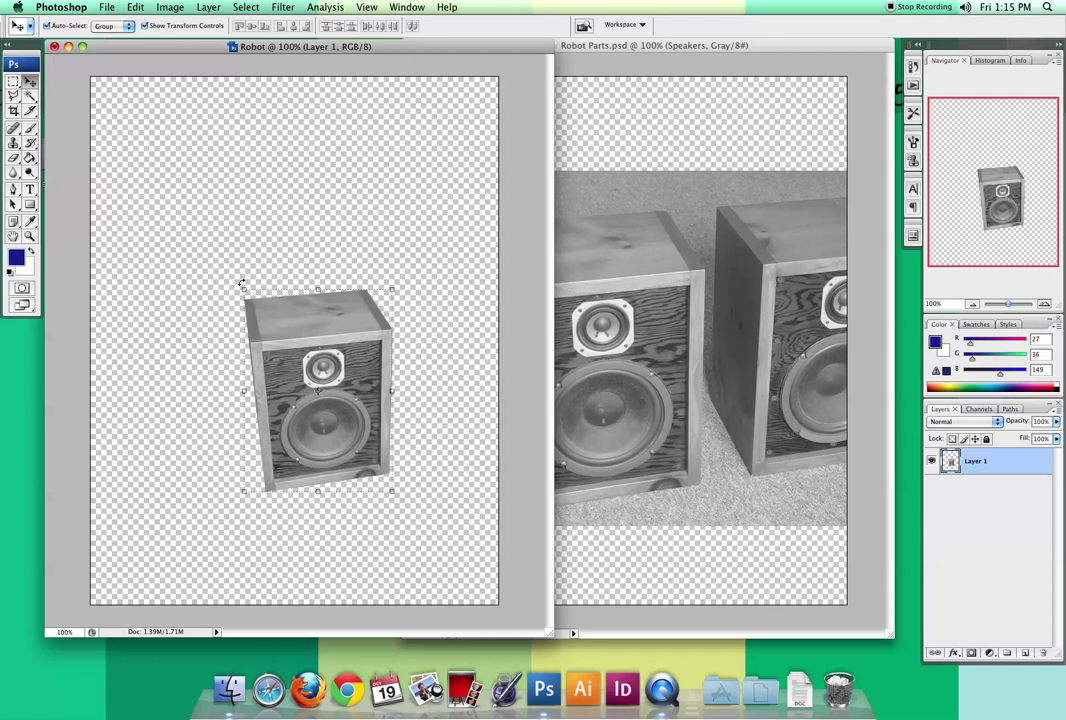
left_click_drag(241, 283, 206, 466)
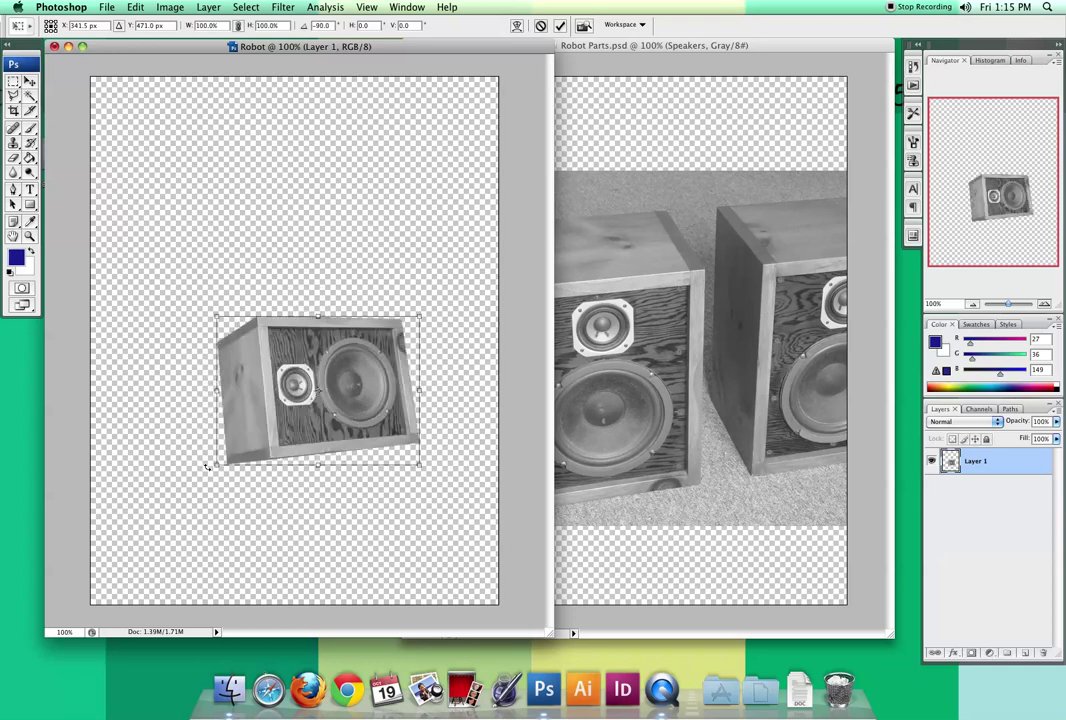
key("Return")
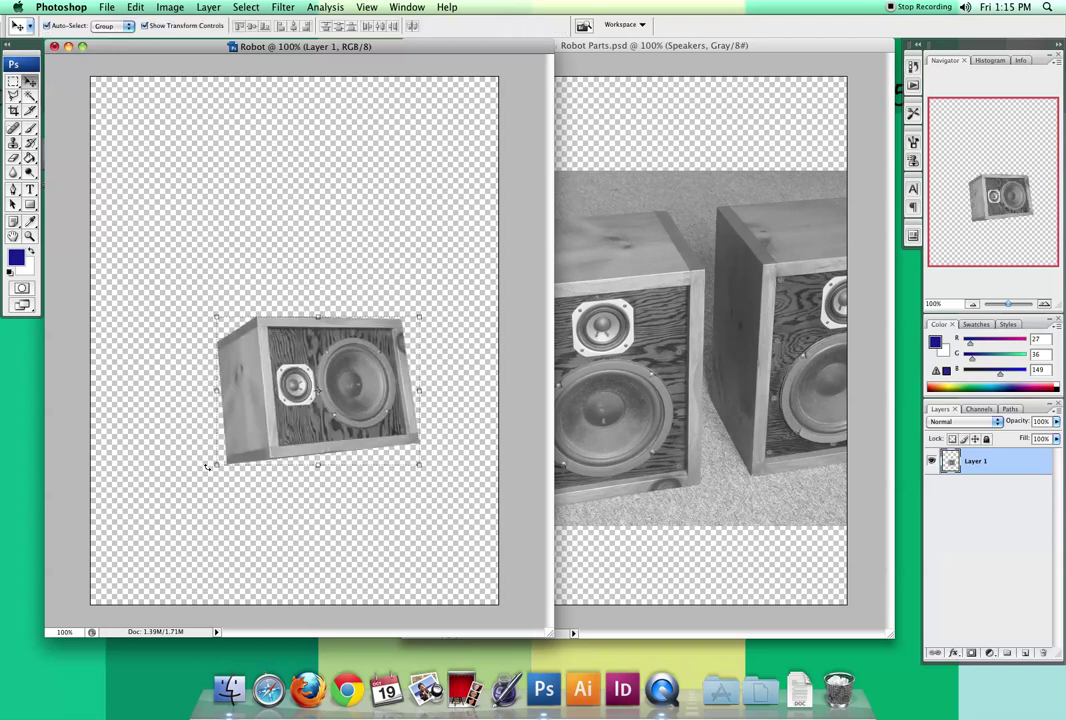
- Move the speaker to the upper part of the Robot canvas and rotate it about 3.9° clockwise to level its base
left_click_drag(264, 420, 241, 246)
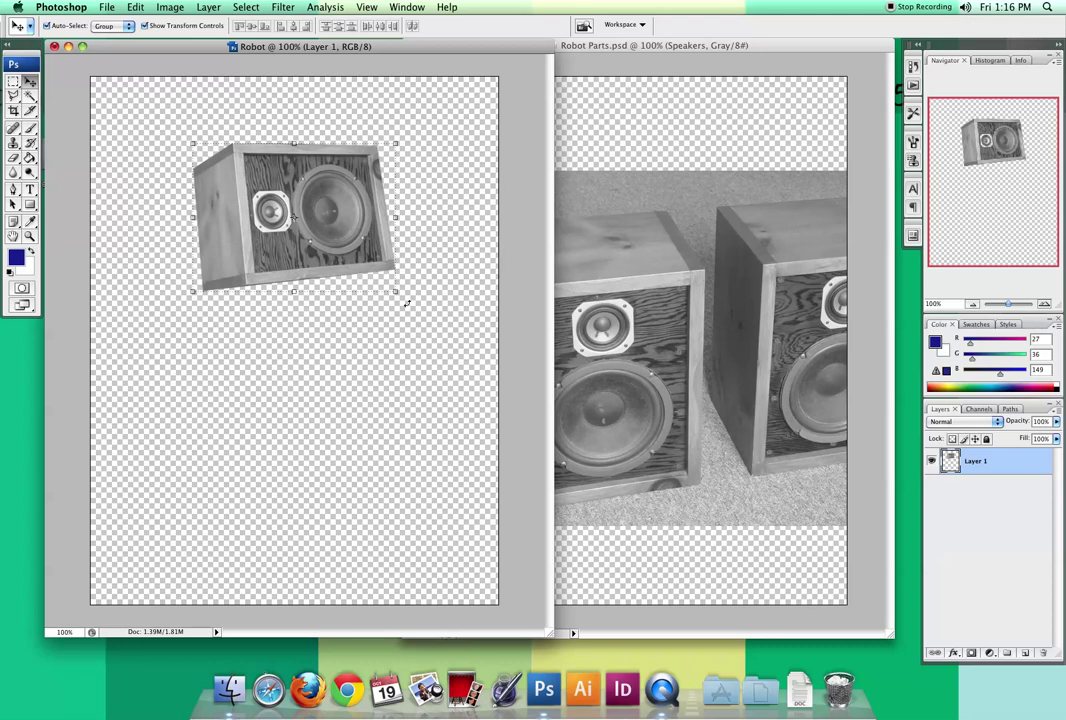
left_click_drag(404, 297, 395, 305)
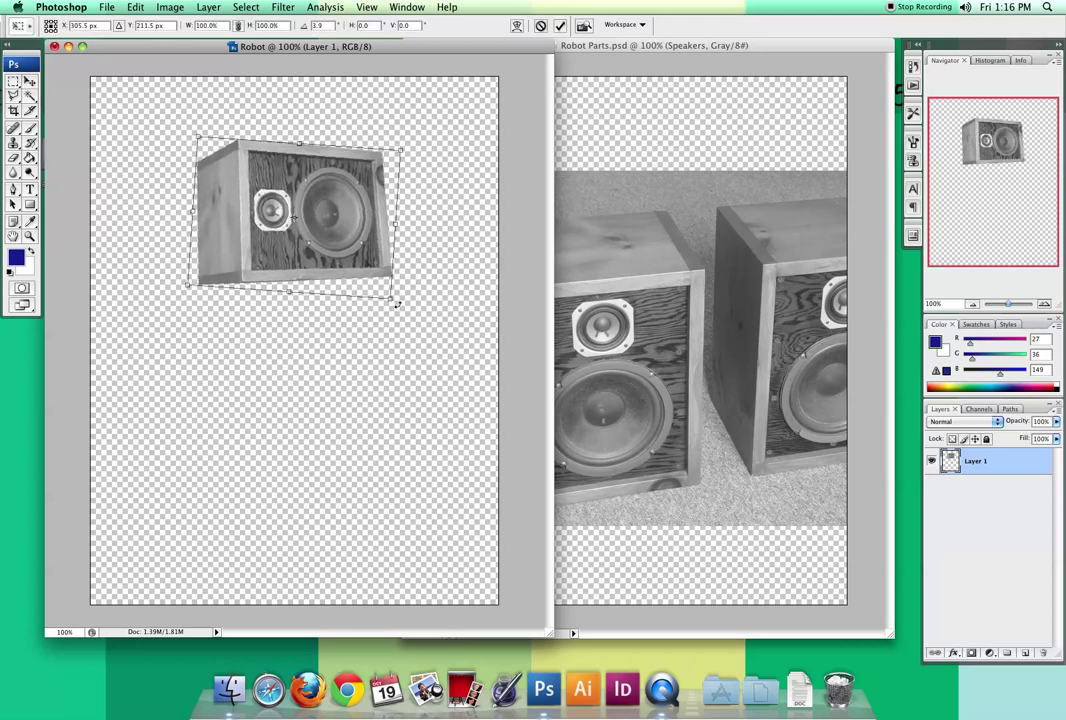
key("Return")
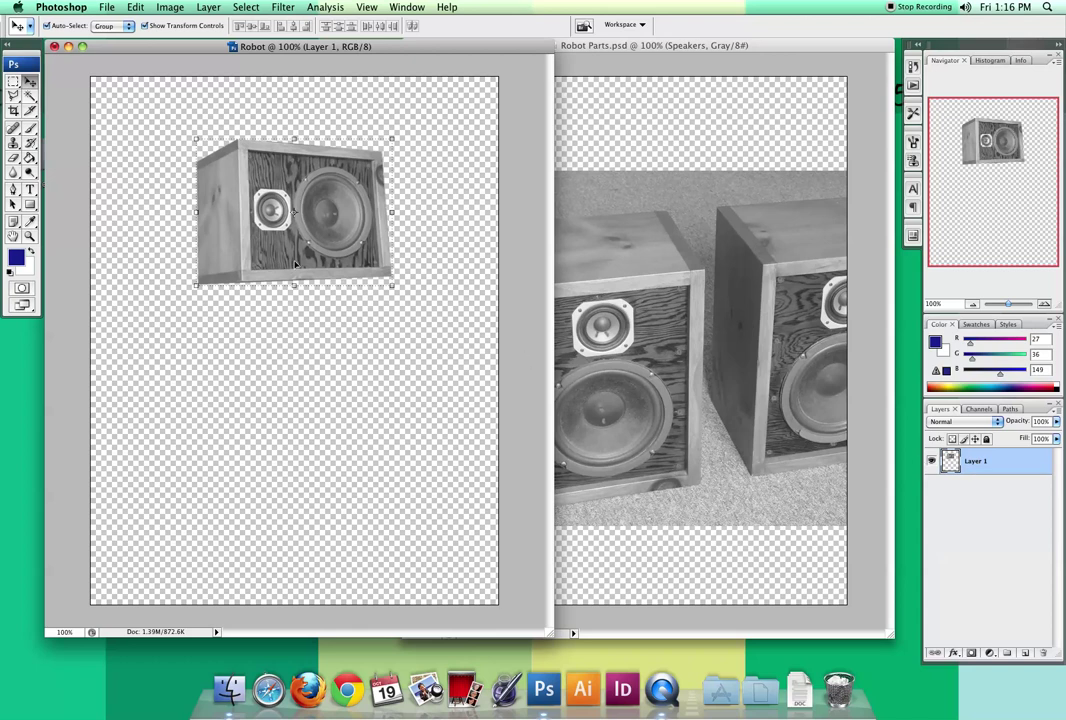
- In Robot Parts.psd, hide the Speakers layer, make the microphone layer visible and active, and shift its photo slightly upward
left_click(590, 247)
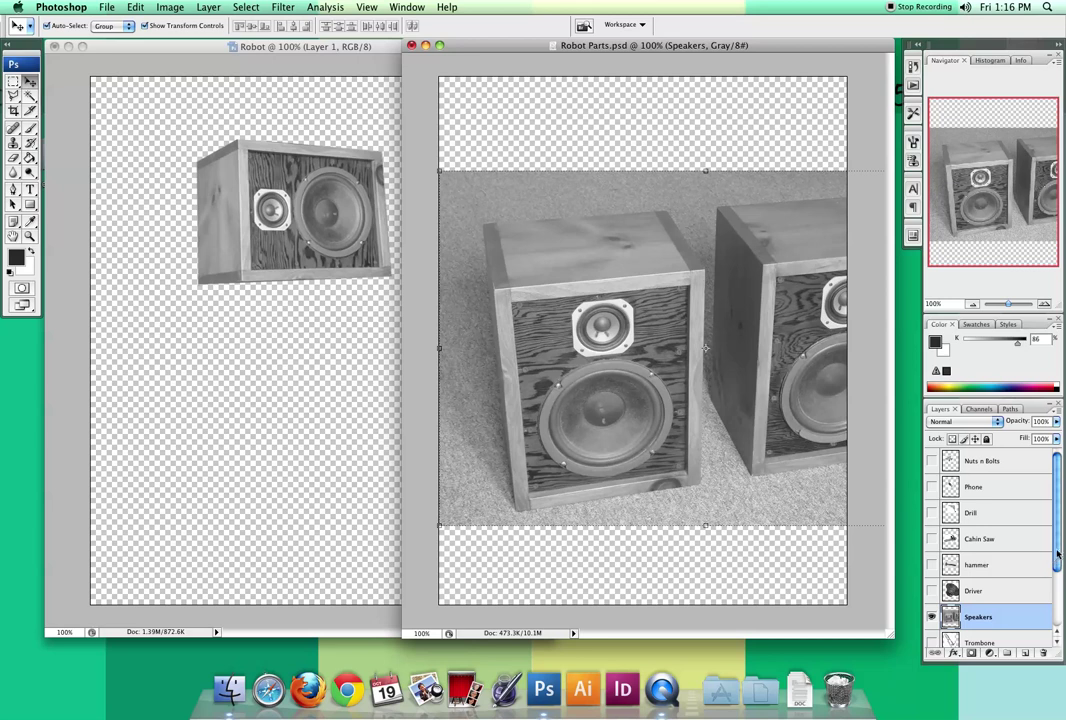
left_click_drag(1059, 550, 1059, 597)
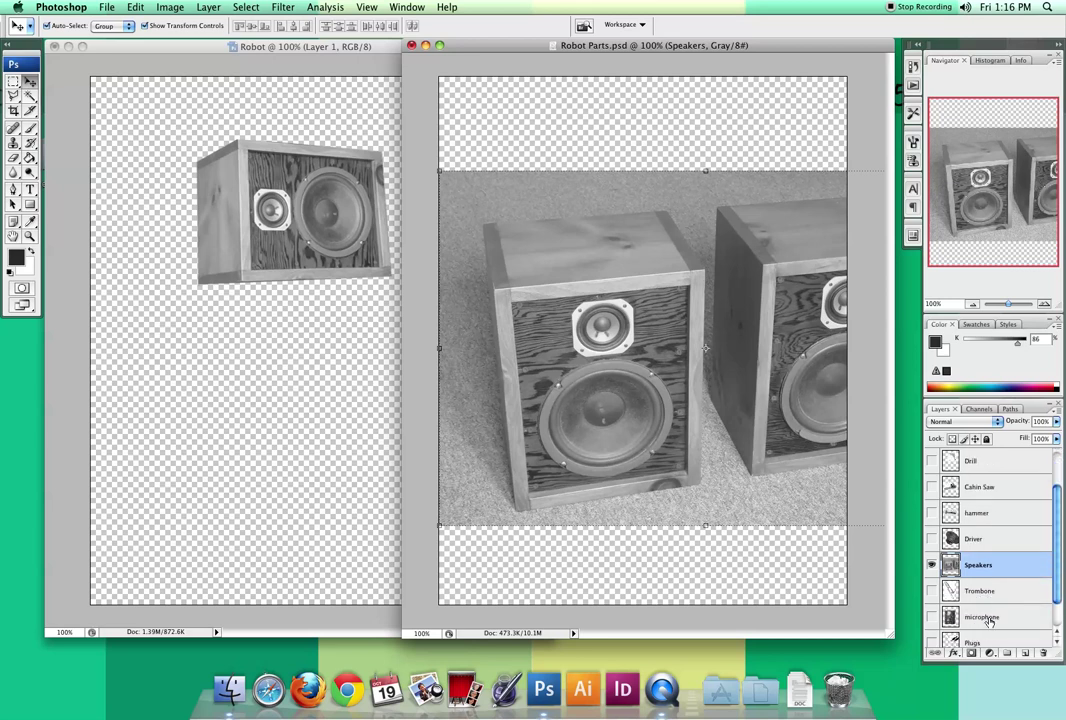
left_click(931, 567)
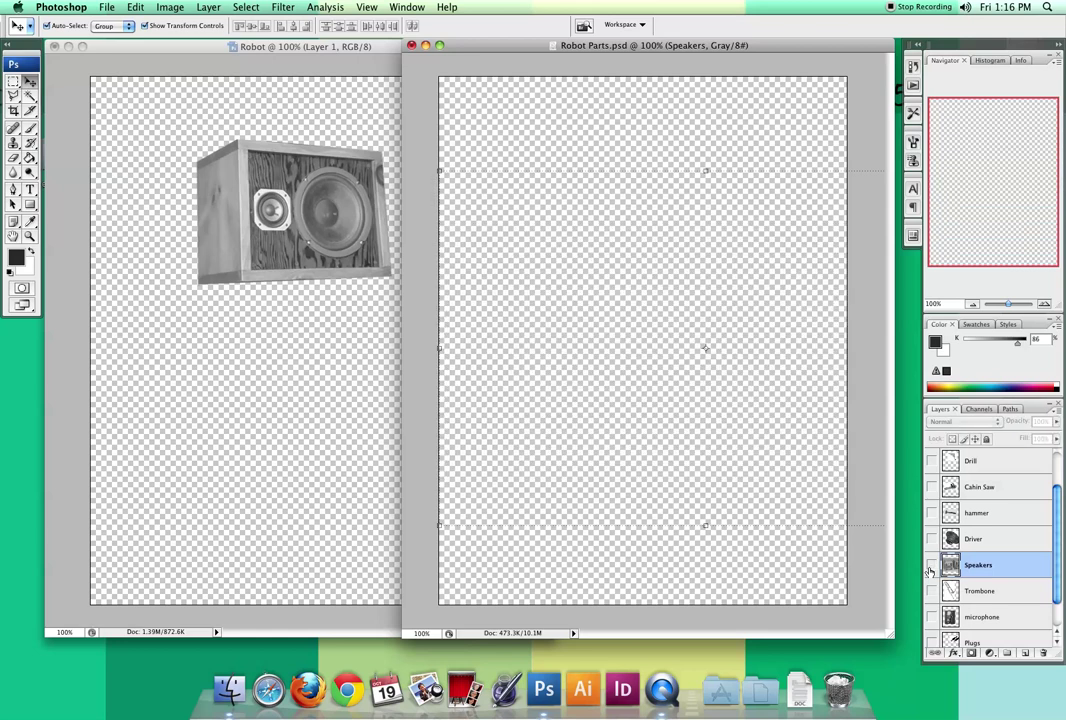
left_click(932, 617)
left_click(981, 618)
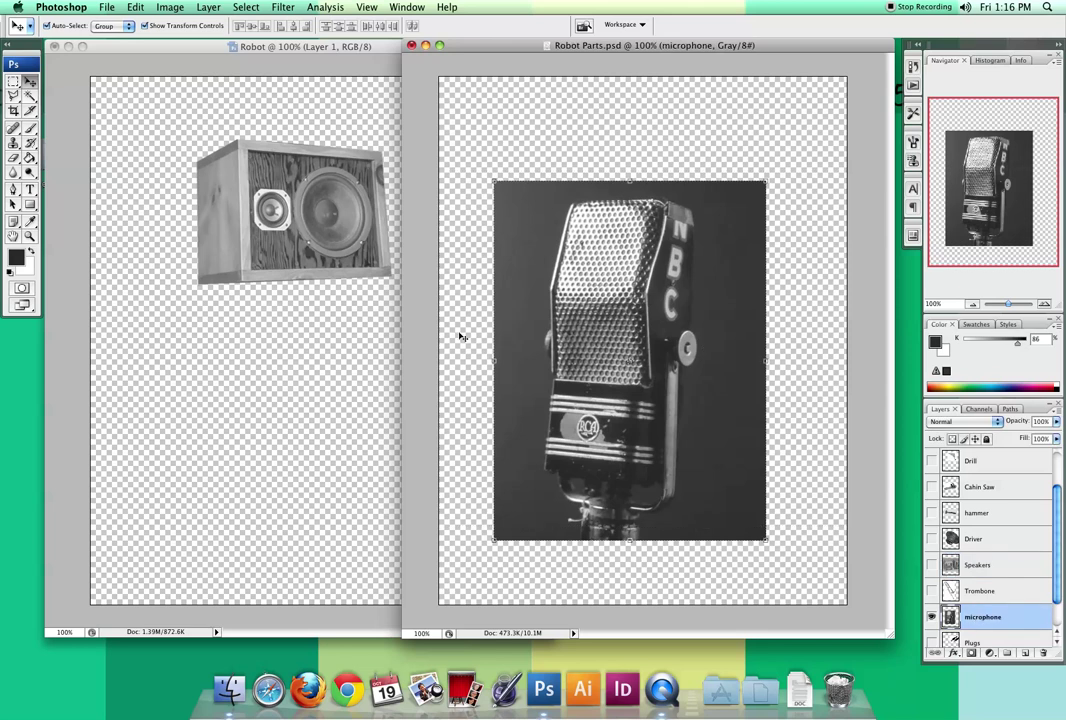
left_click_drag(586, 289, 593, 280)
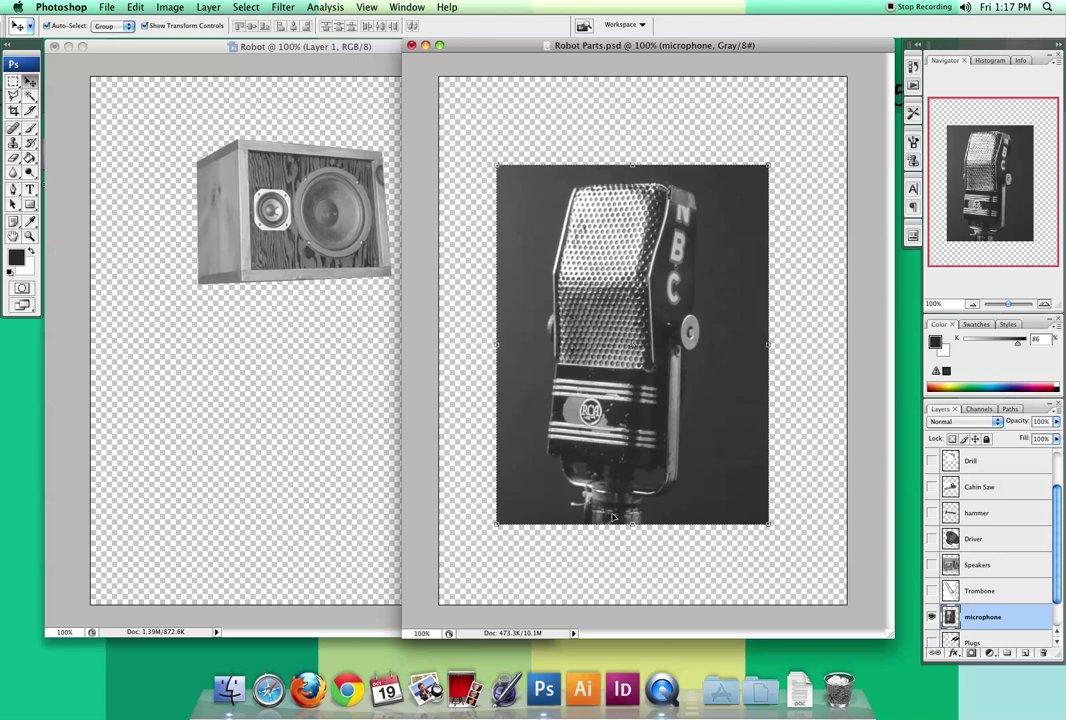
left_click(31, 96)
left_click(530, 199)
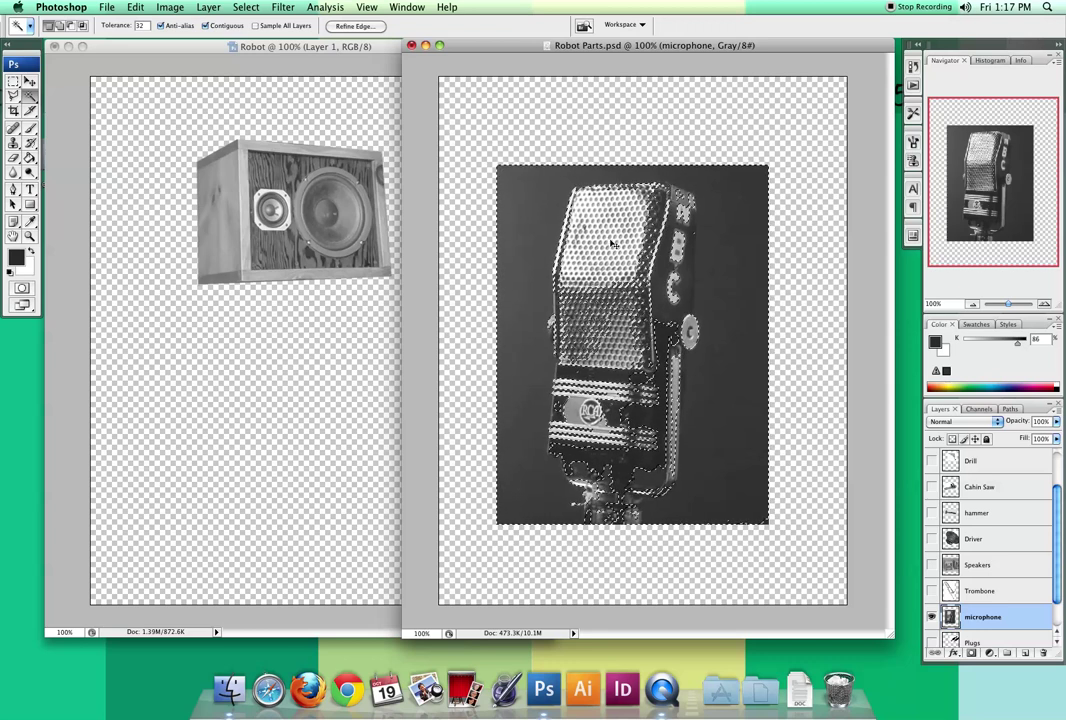
key("super+d")
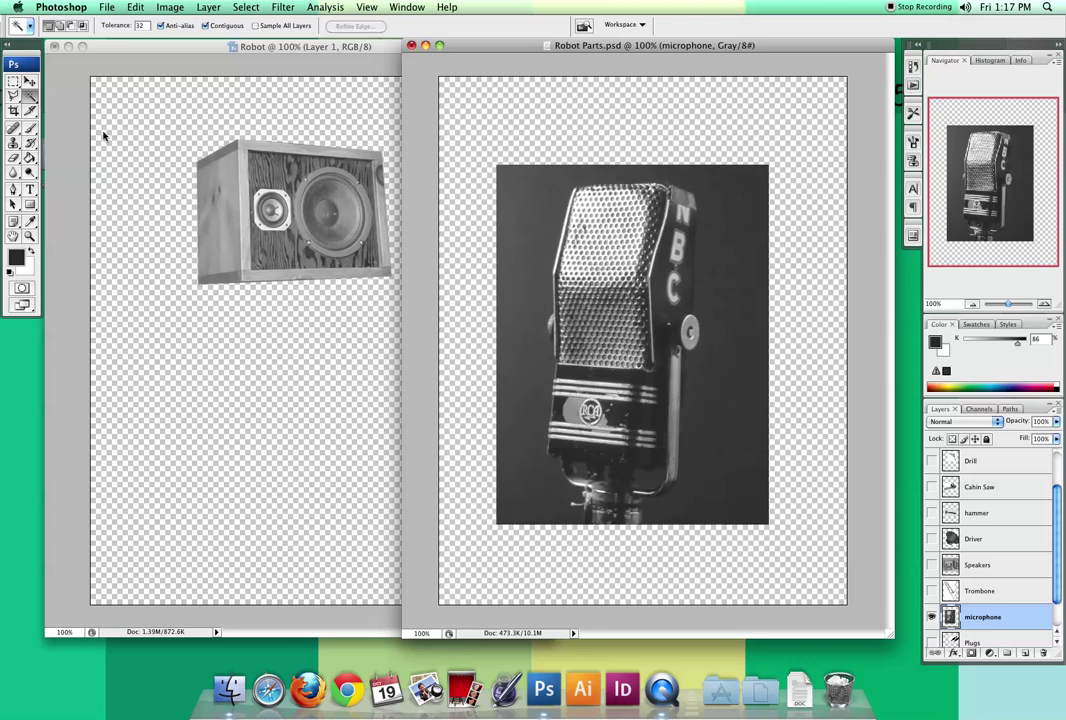
- Outline the whole microphone, including its side knobs and the stand stub, as a closed selection with the Polygonal Lasso
left_click(14, 98)
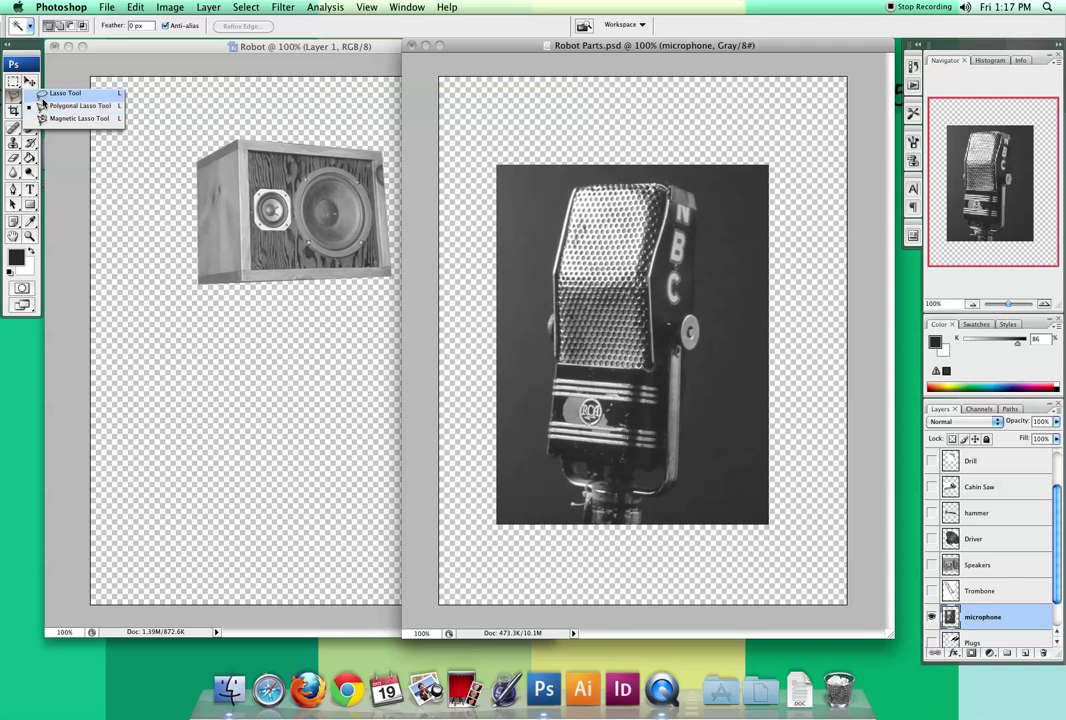
left_click(14, 88)
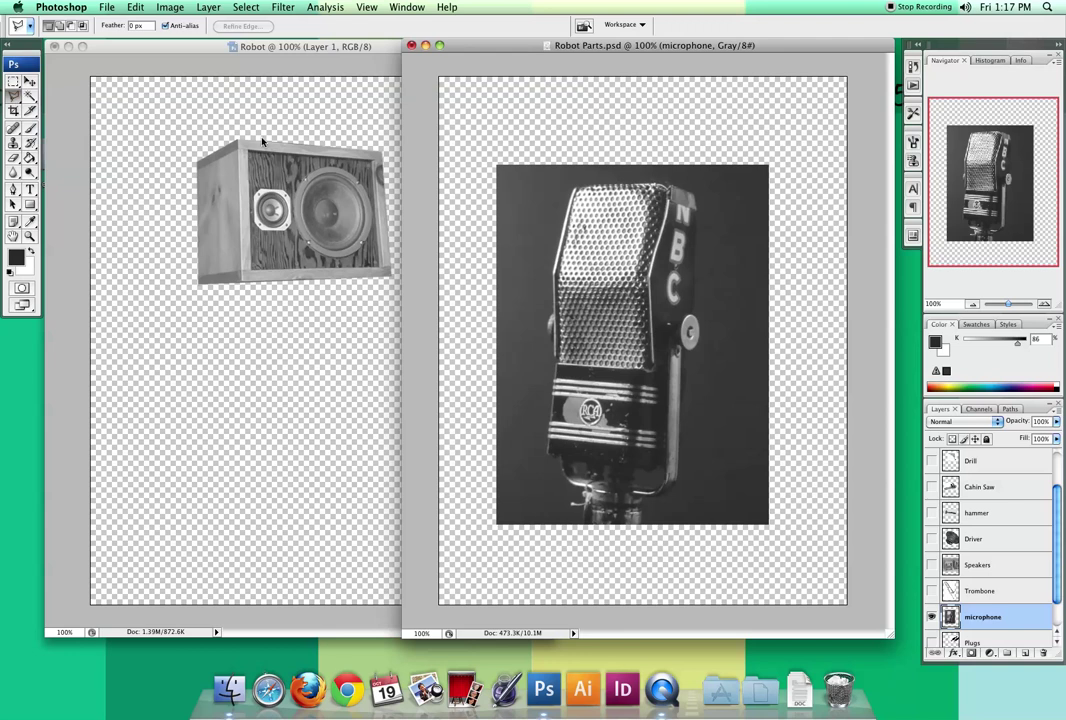
left_click(577, 178)
left_click(668, 179)
left_click(695, 187)
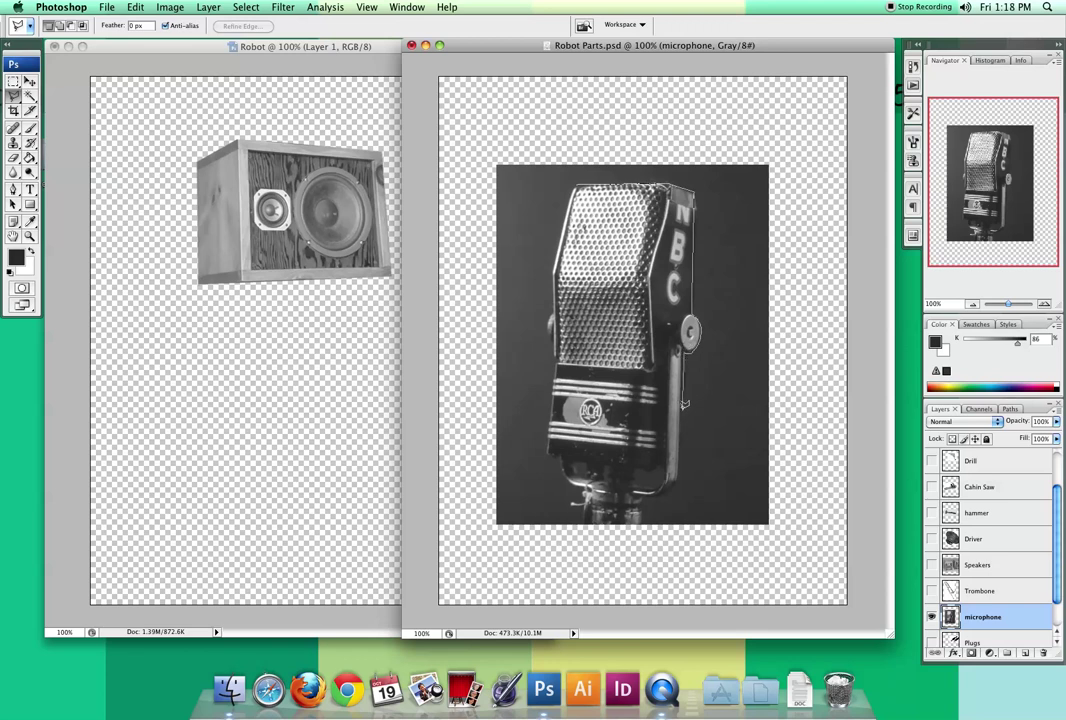
left_click(676, 482)
left_click(641, 521)
left_click(582, 521)
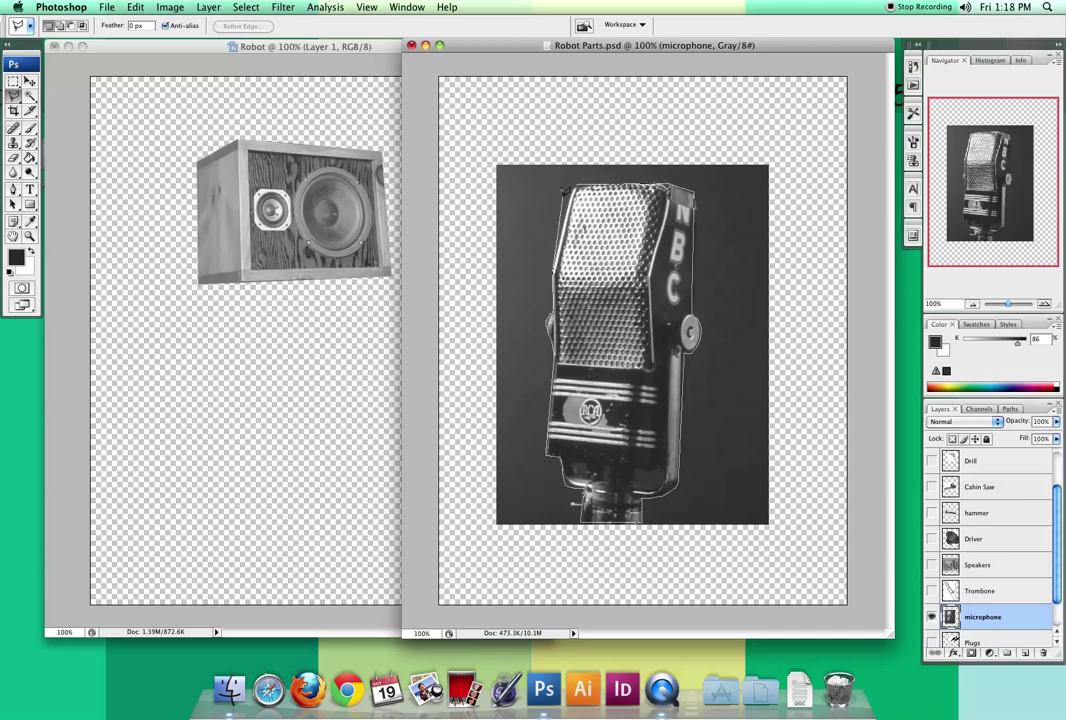
left_click(577, 178)
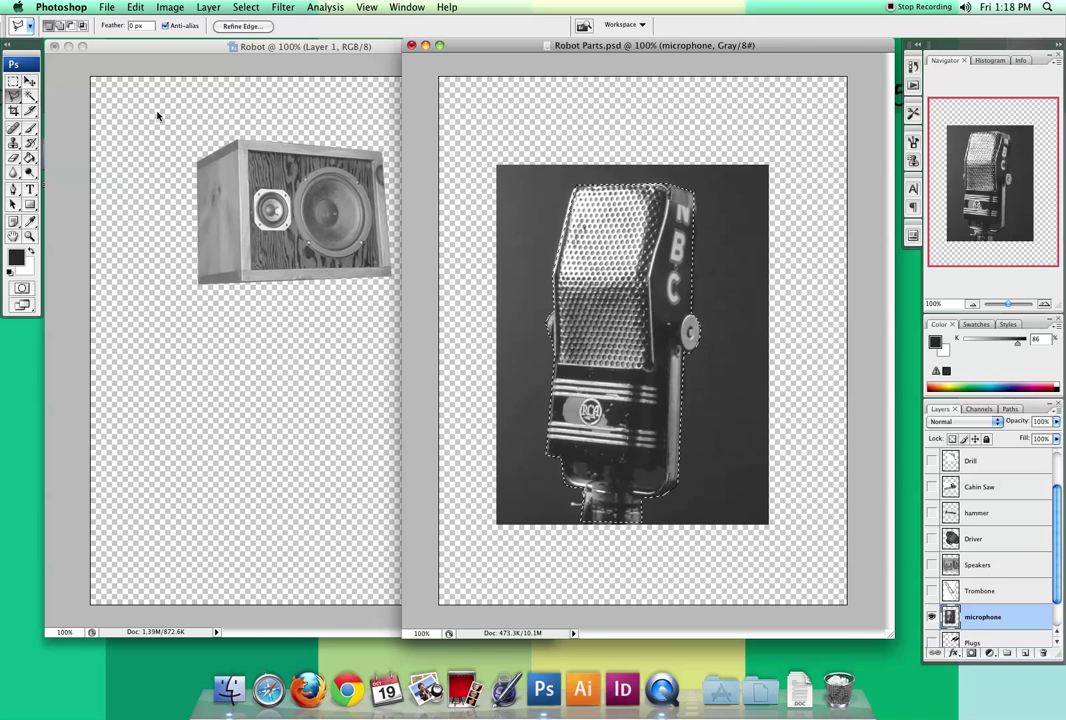
- Copy the selected microphone onto the Robot canvas with the Move tool, and clear the selection in Robot Parts.psd
left_click(29, 82)
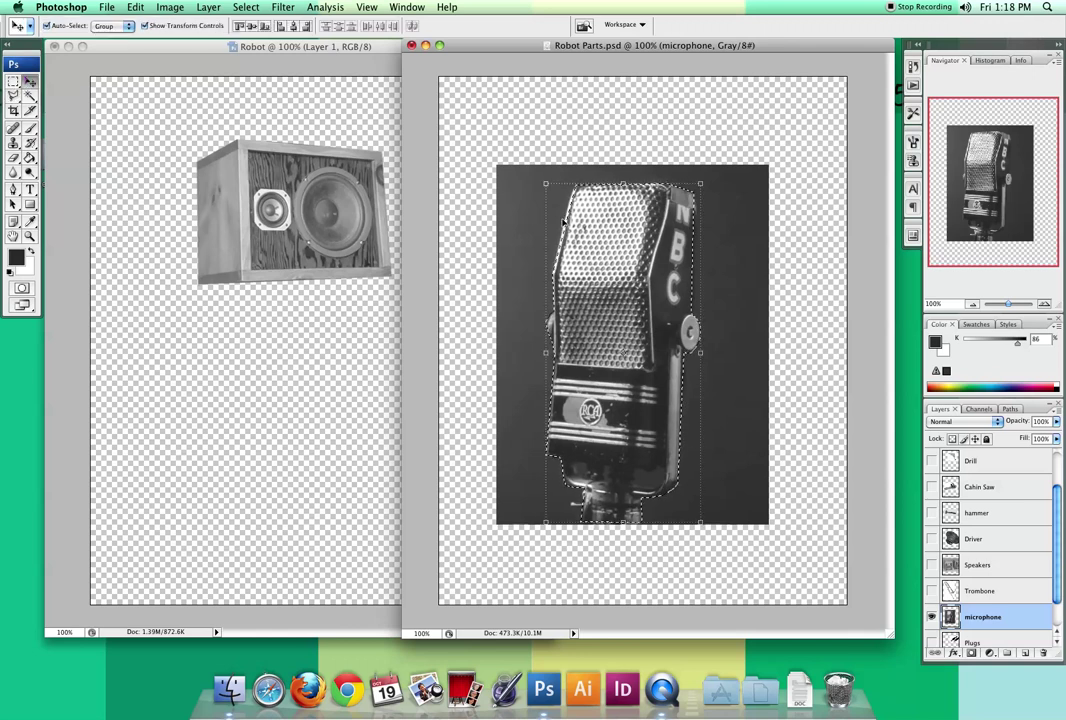
left_click_drag(640, 262, 307, 292)
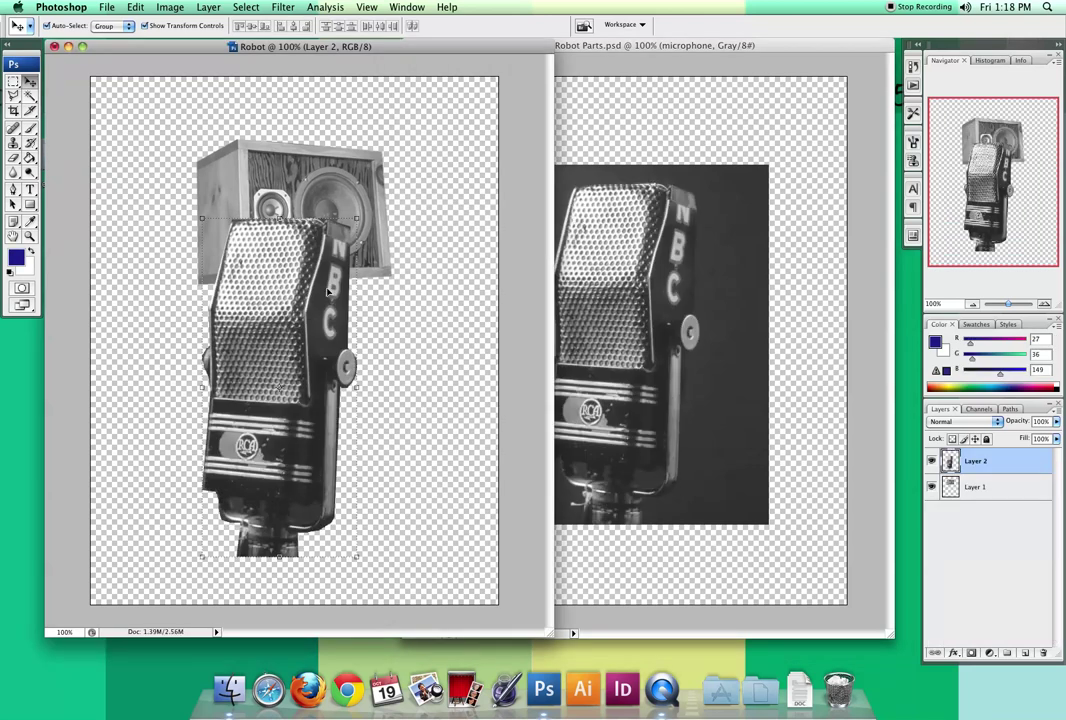
left_click(580, 250)
key("super+d")
left_click(12, 95)
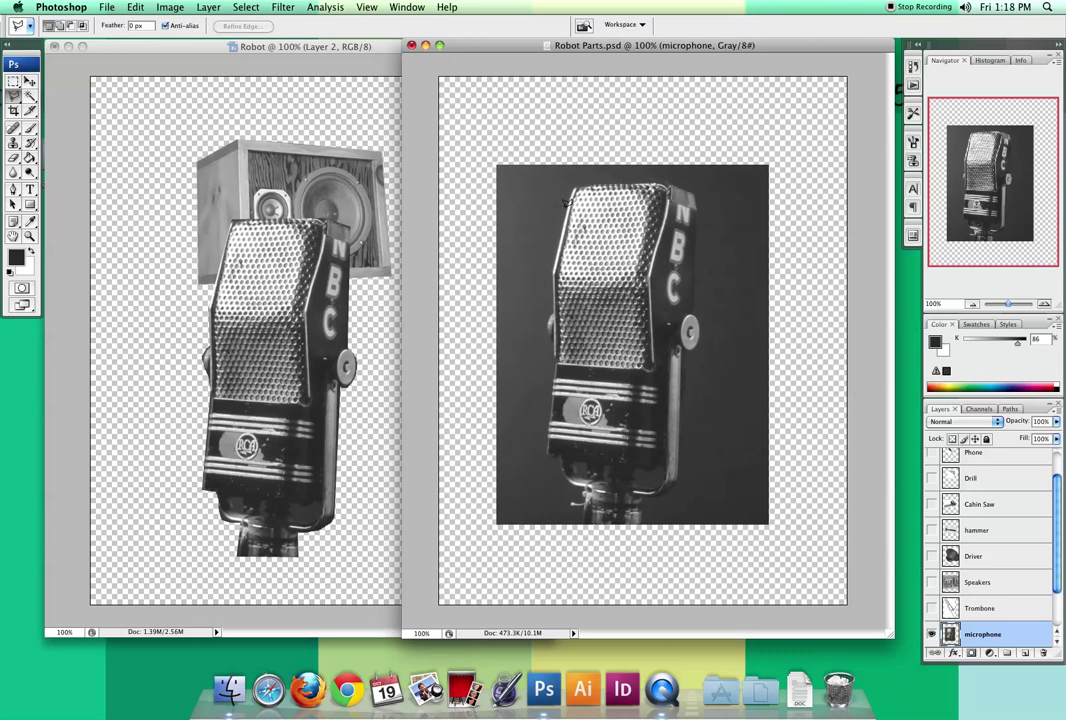
left_click_drag(556, 180, 564, 236)
mouse_move(679, 285)
left_mouse_down()
mouse_move(672, 320)
mouse_move(637, 328)
mouse_move(596, 314)
mouse_move(560, 320)
mouse_move(606, 290)
left_mouse_up()
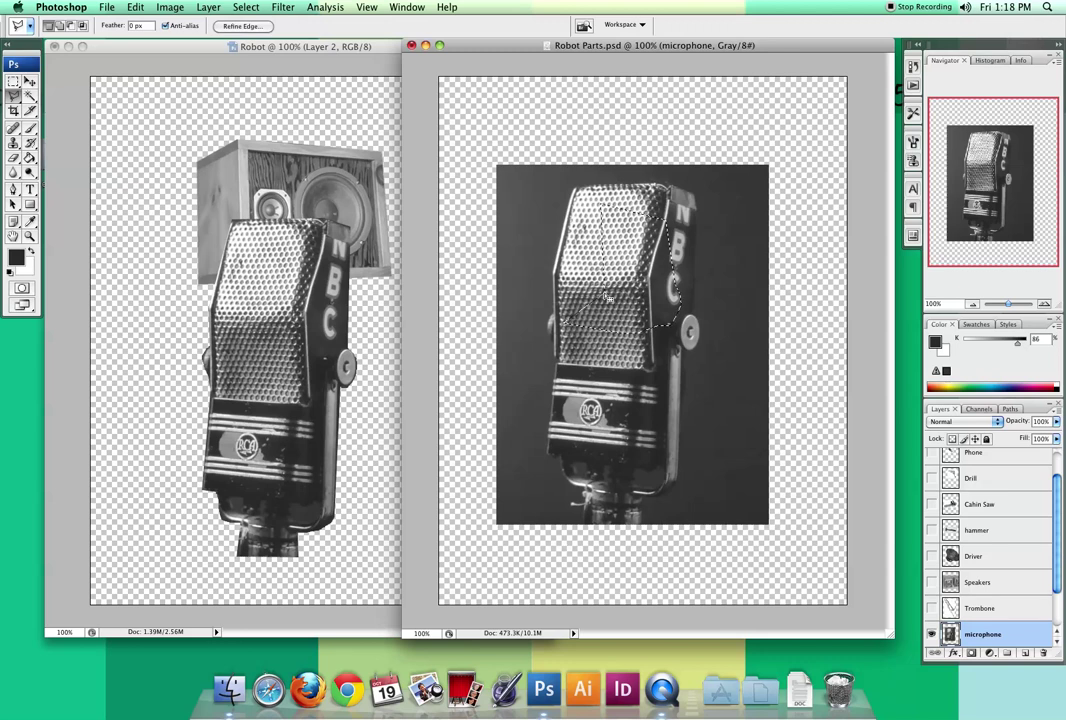
left_click(607, 290)
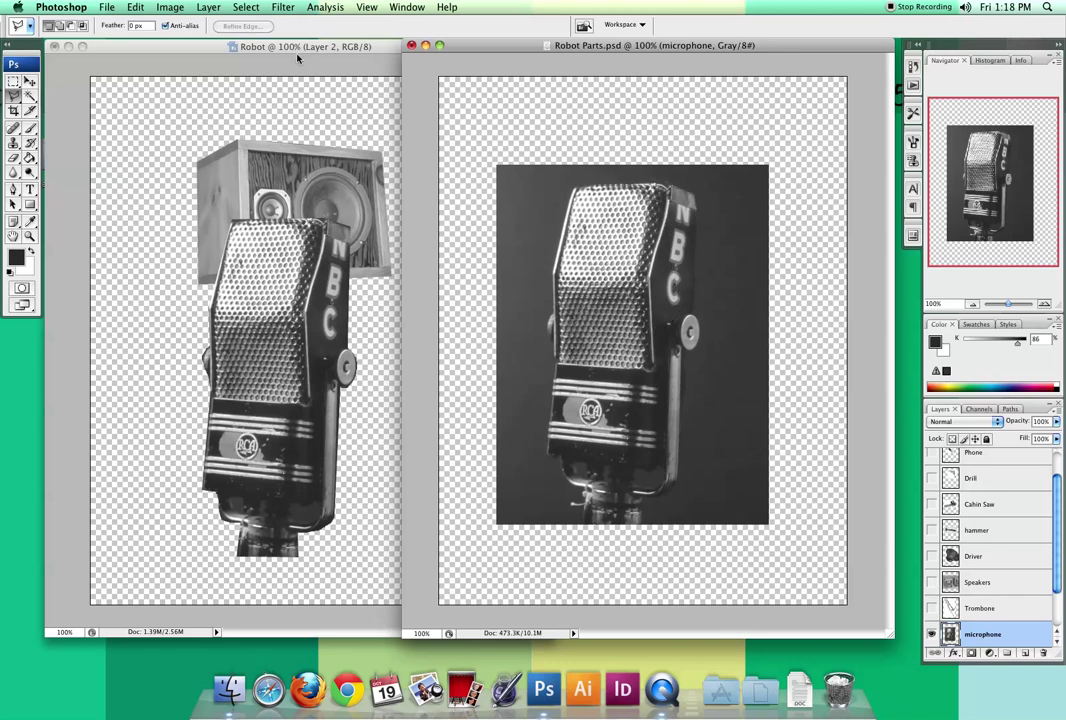
- In the Robot document, scale the copied microphone proportionally to about 74%
left_click(248, 46)
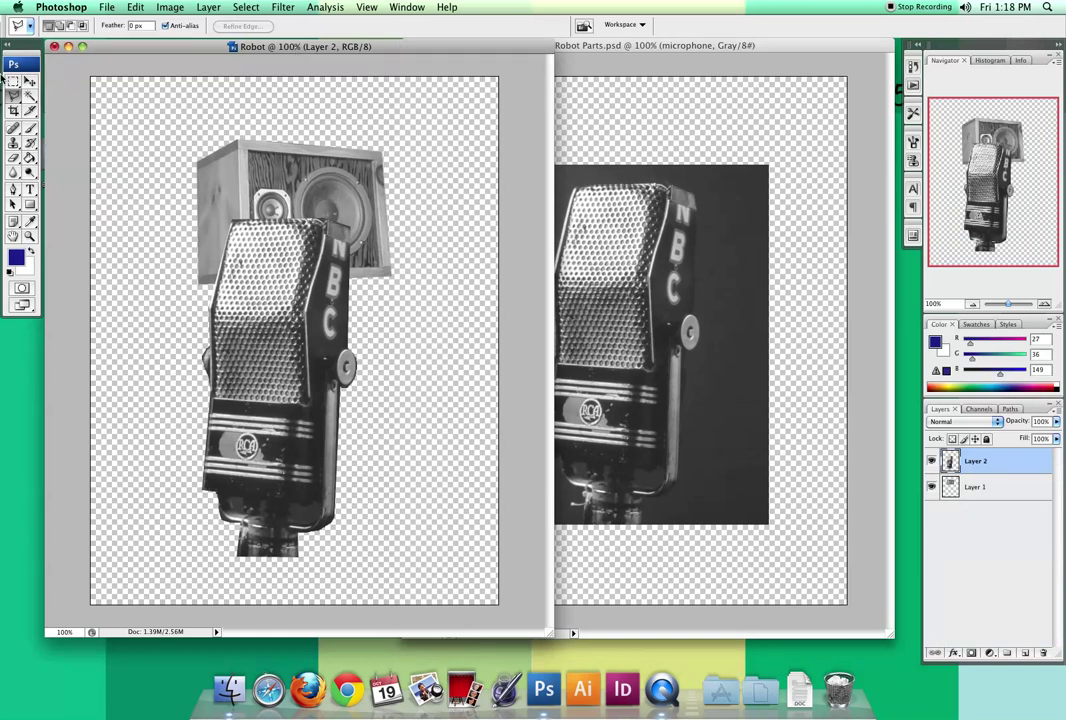
key("v")
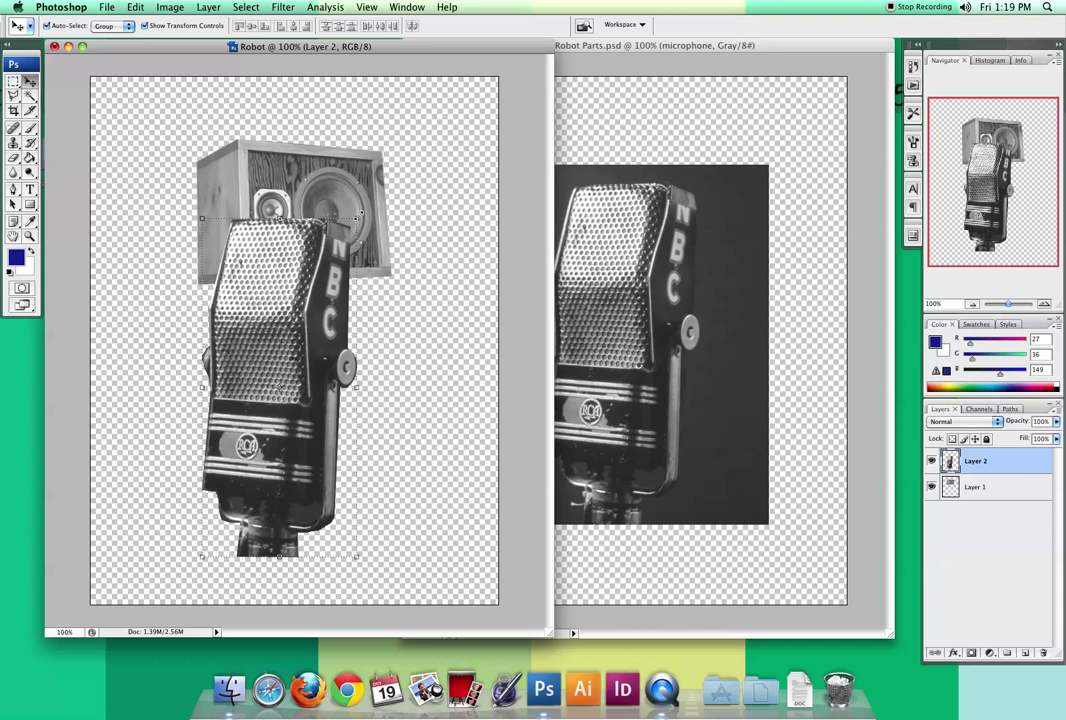
left_click_drag(357, 216, 315, 299)
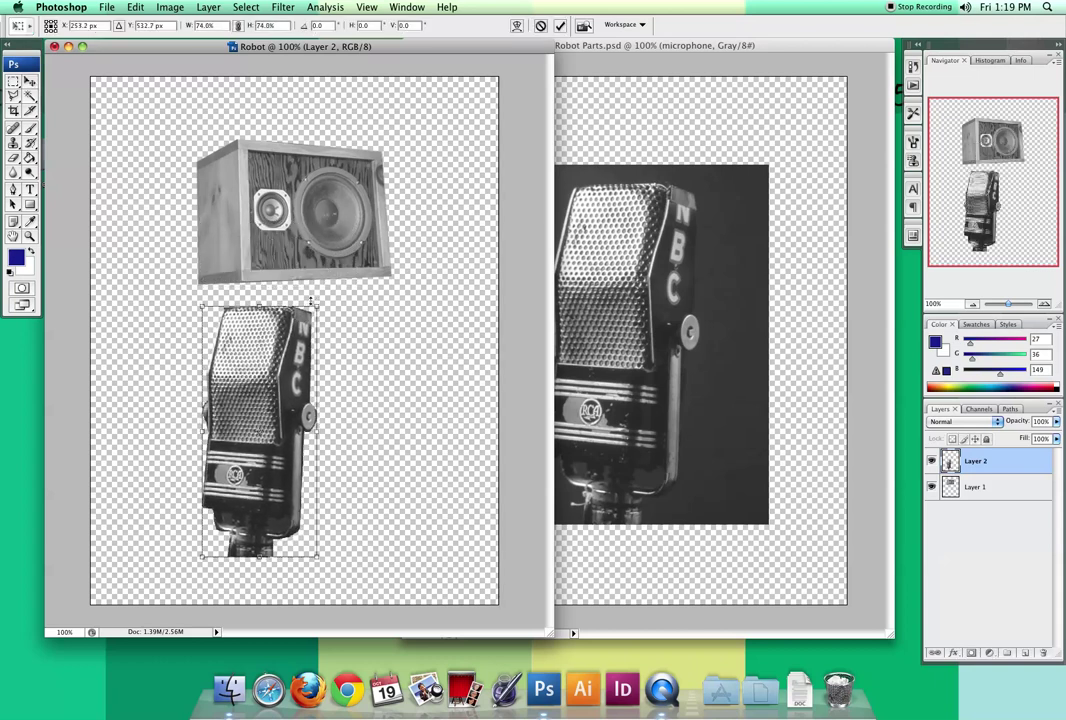
key("Return")
- Turn the microphone upside down and place it beneath the speaker, with its stand stub overlapping the speaker's base
left_click_drag(320, 298, 307, 436)
key("Return")
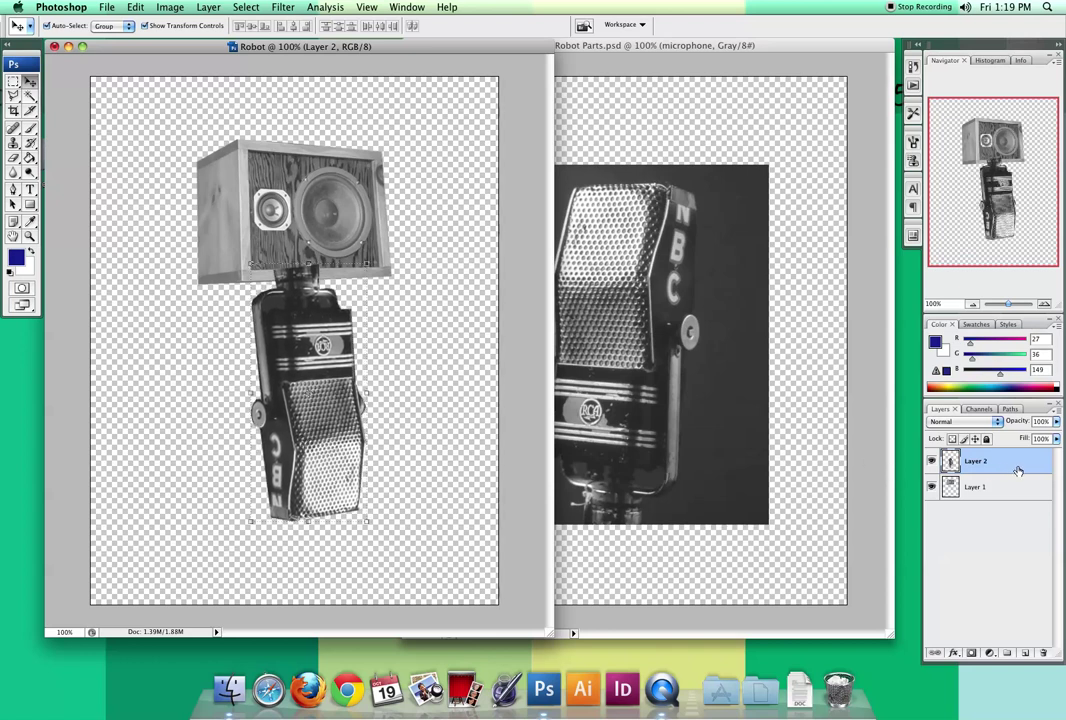
- Move the microphone's layer beneath the speaker's layer so the stand stub sits behind the speaker, and select the speaker
left_click_drag(993, 464, 994, 509)
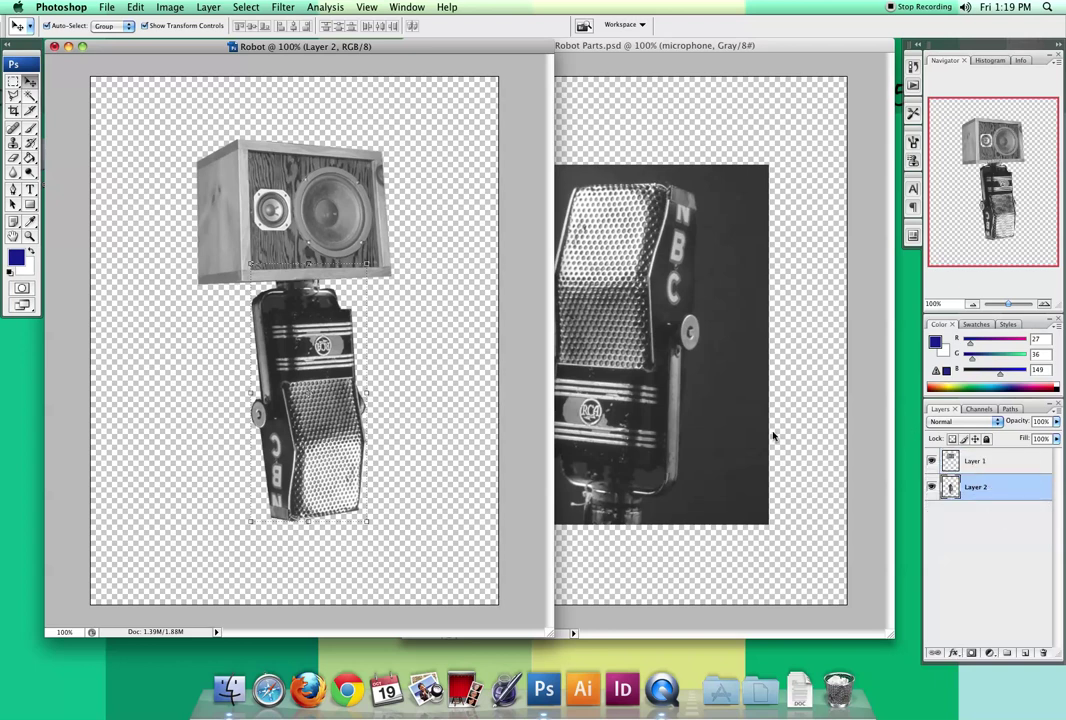
left_click(363, 202)
left_click_drag(363, 202, 363, 201)
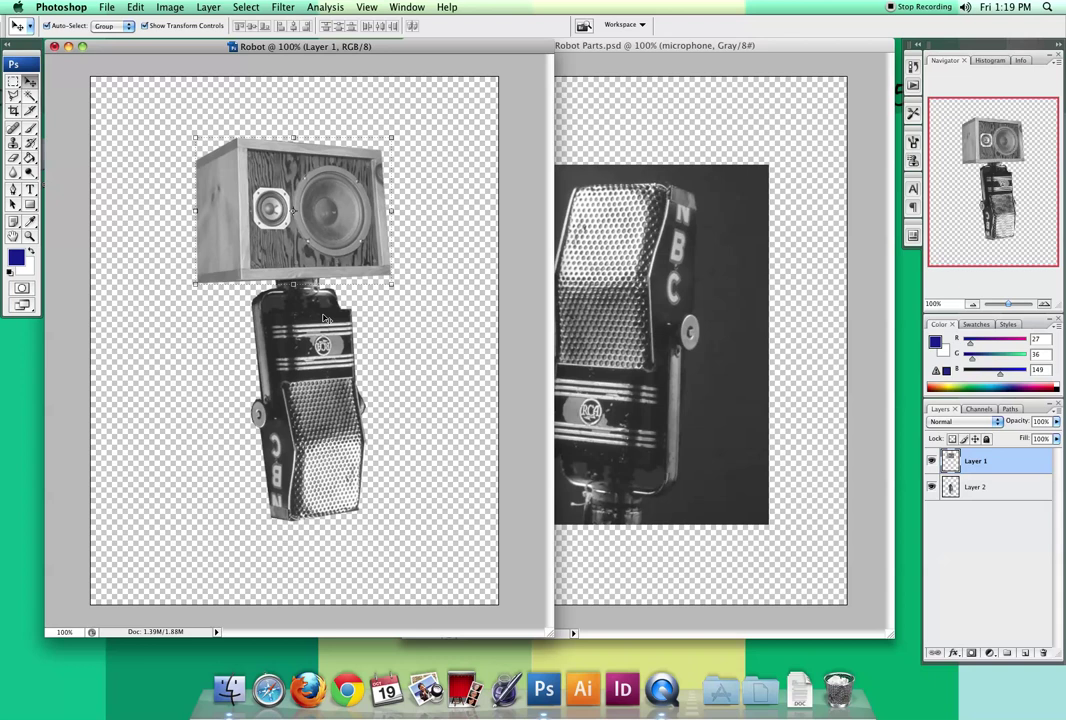
- In Robot Parts.psd, hide the microphone layer, show the Driver layer and move the driver image fully onto the canvas
left_click(607, 283)
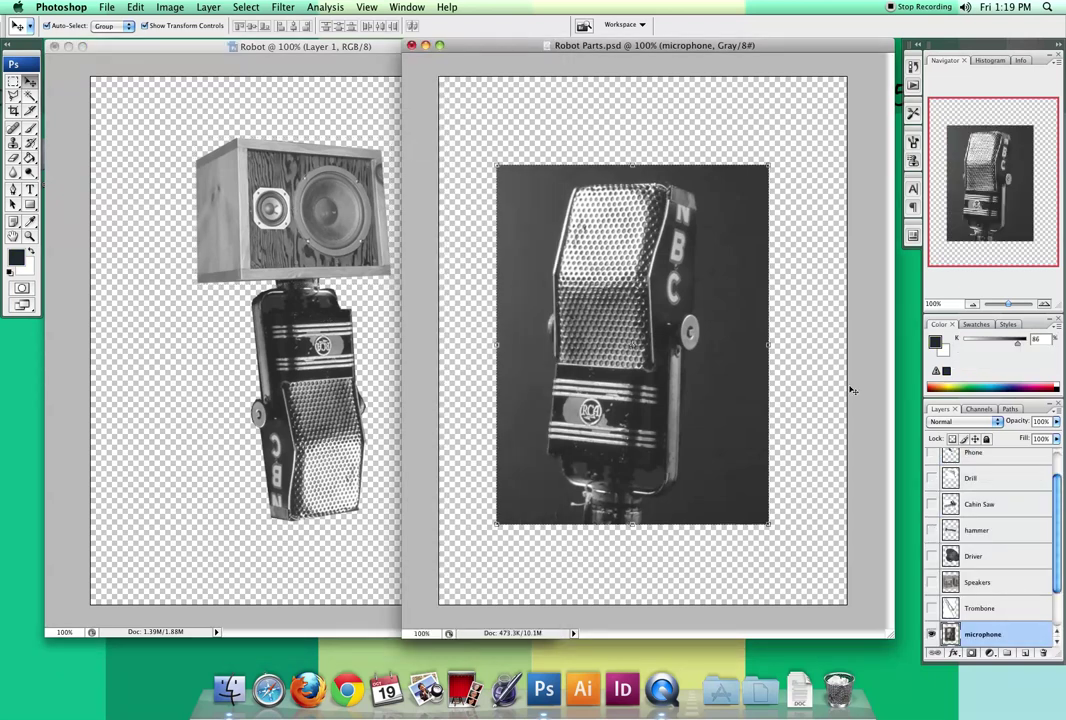
left_click(932, 635)
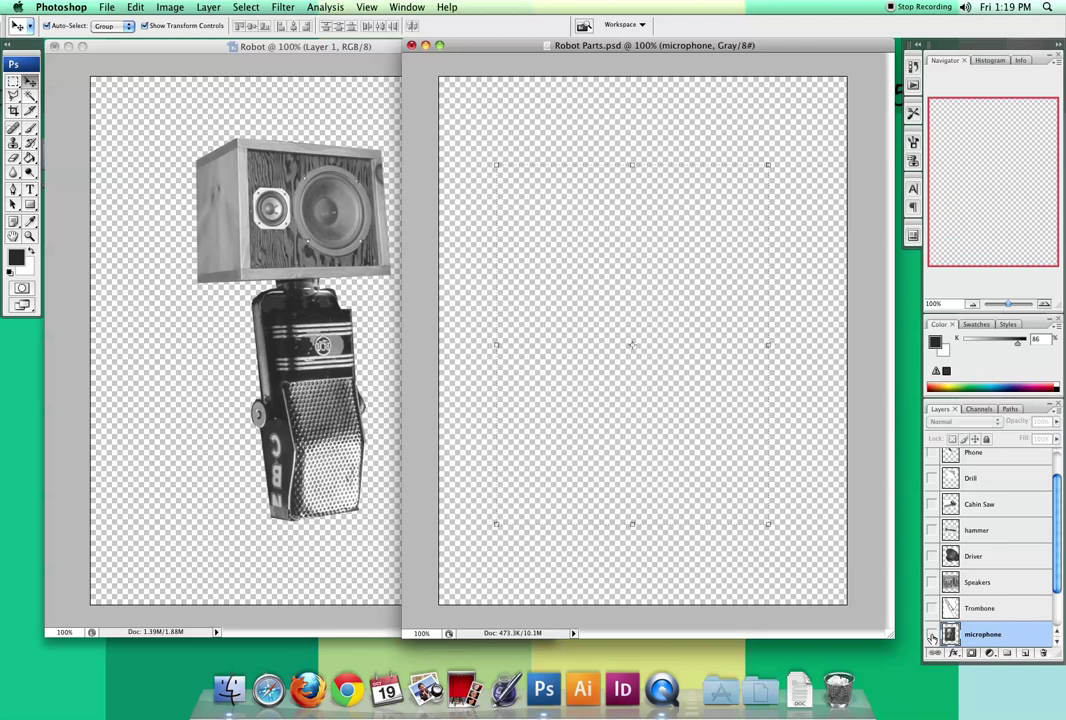
left_click(982, 561)
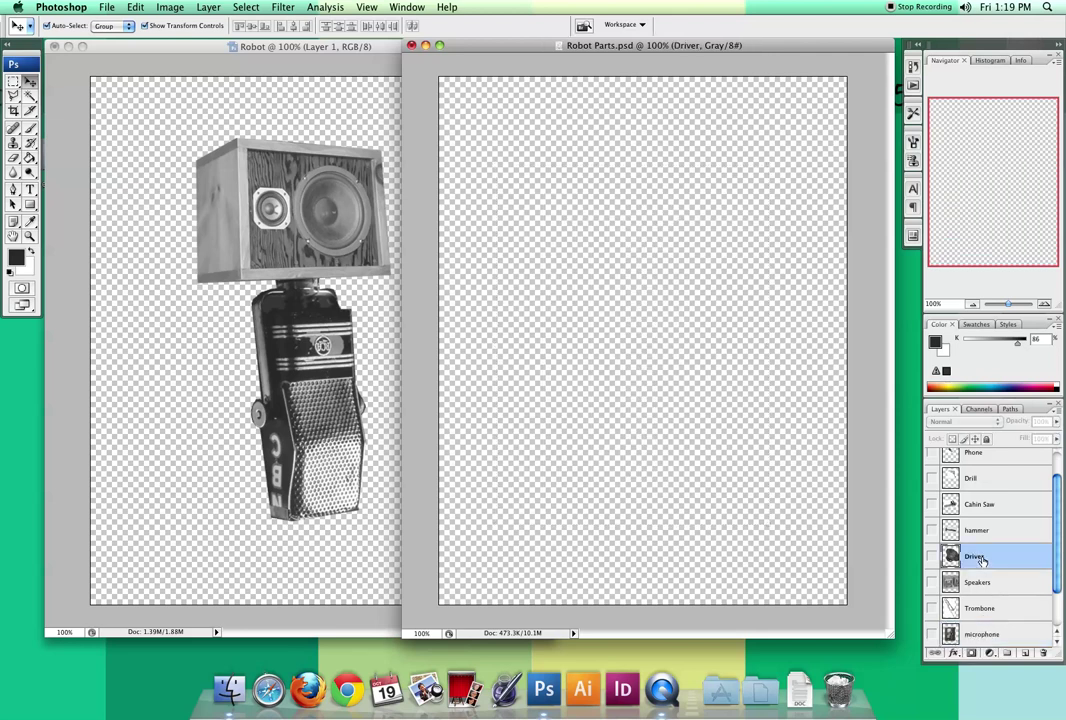
left_click(932, 556)
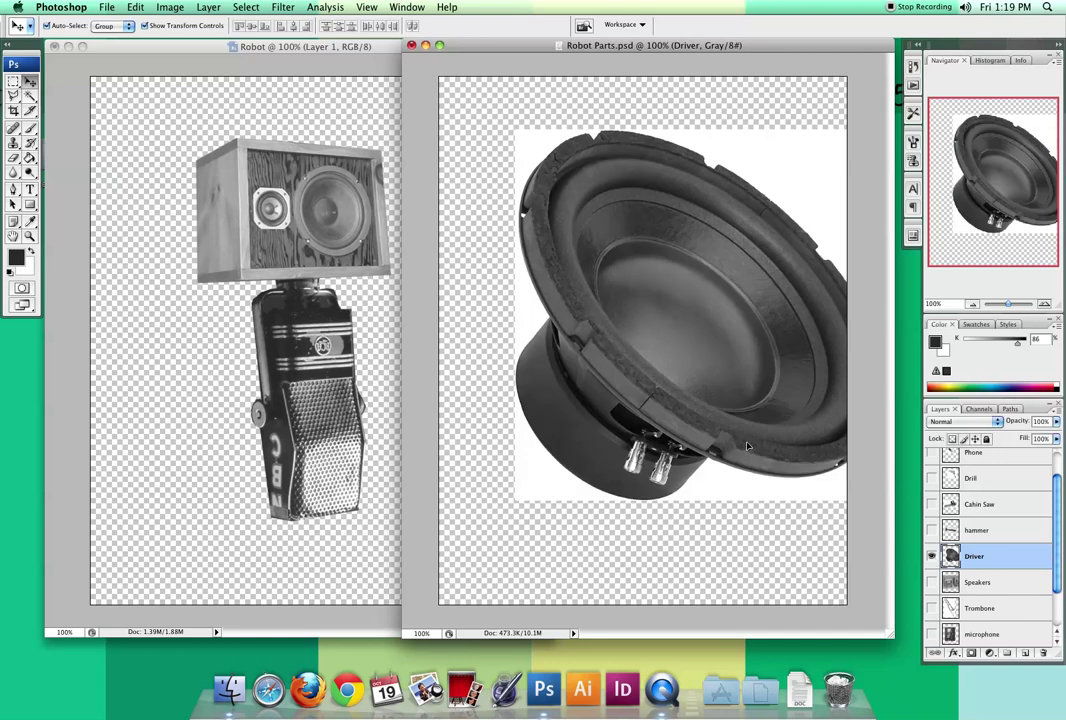
left_click_drag(752, 392, 699, 401)
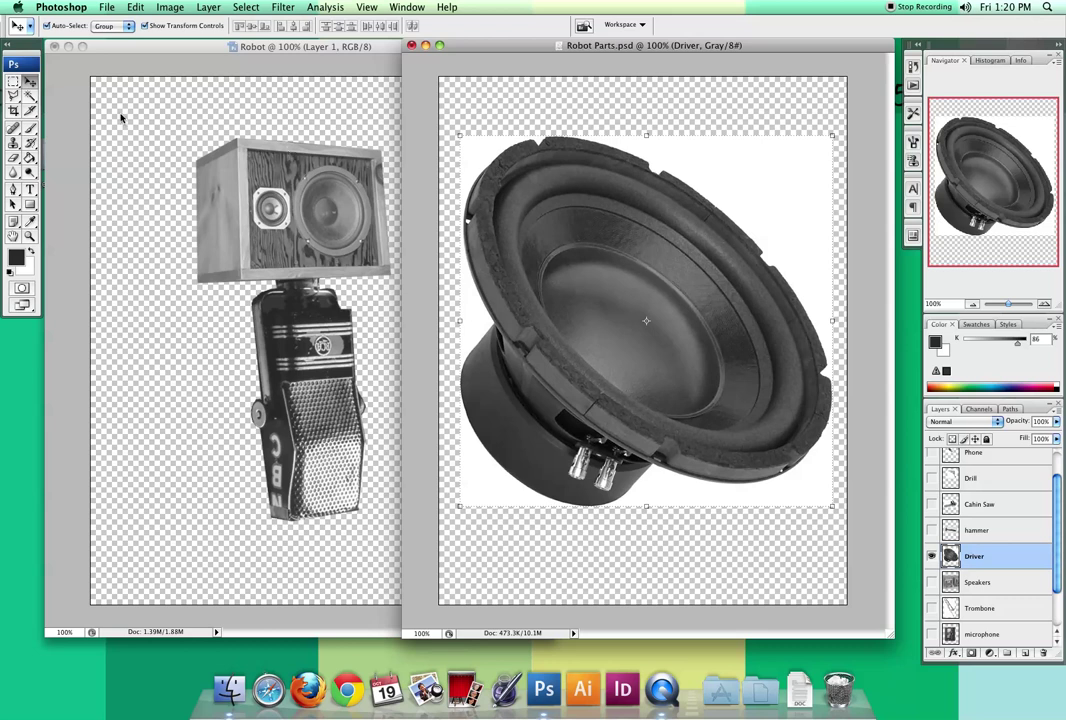
- Select the white background around the driver with the Magic Wand and delete it
left_click(31, 98)
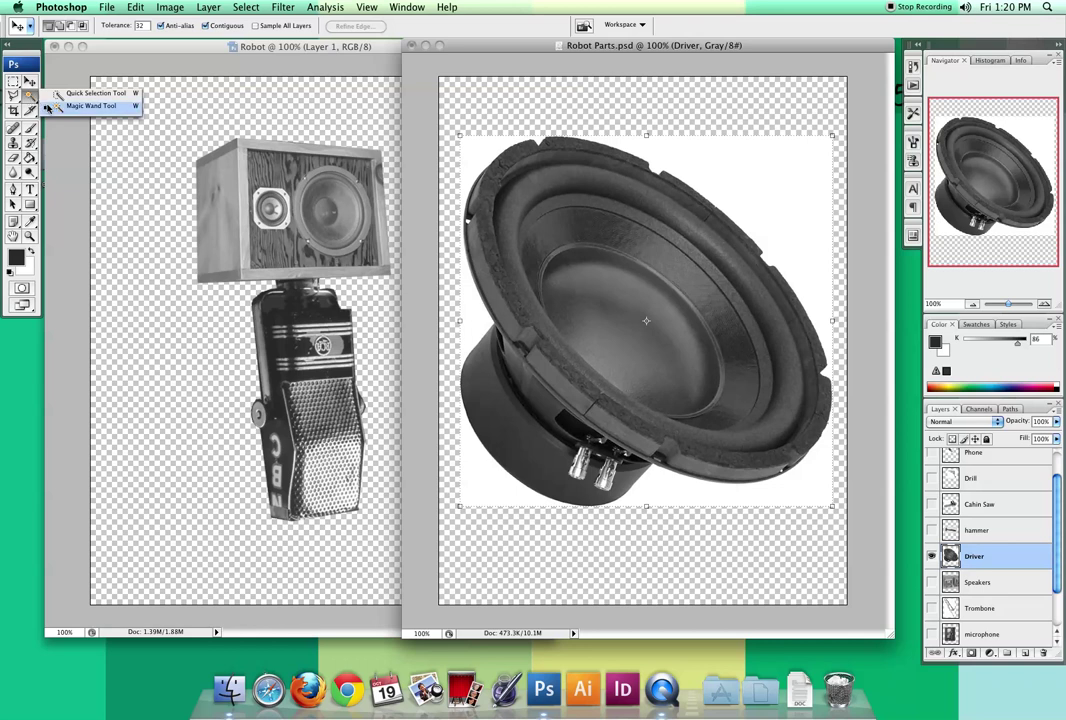
left_click(47, 106)
left_click(773, 171)
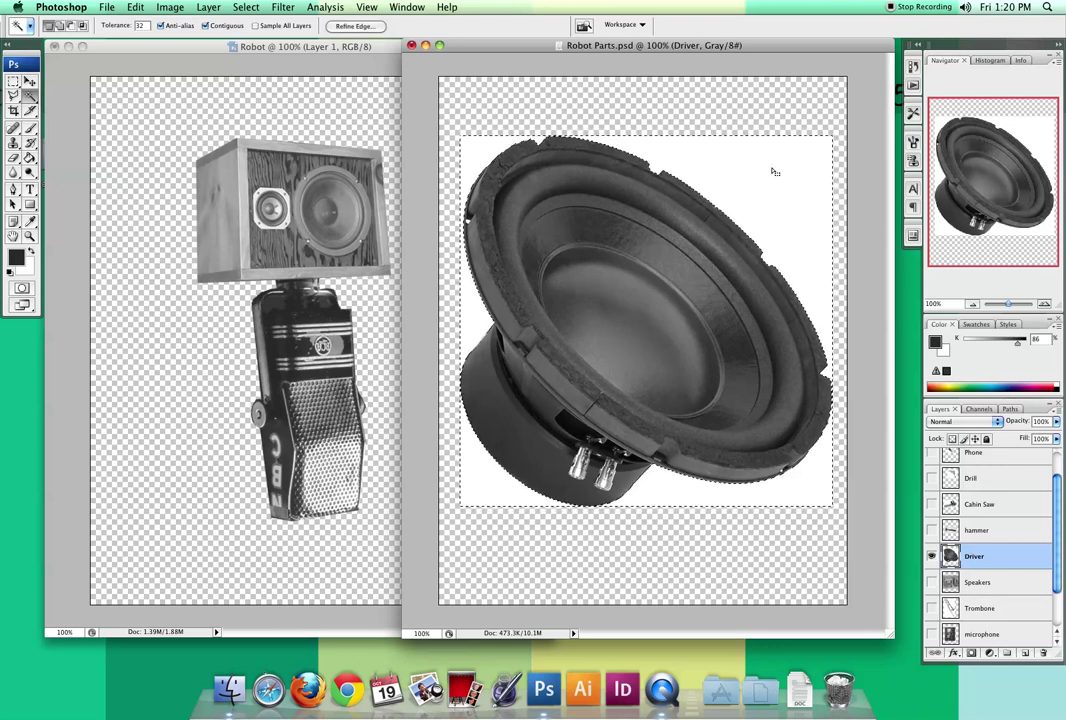
key("Delete")
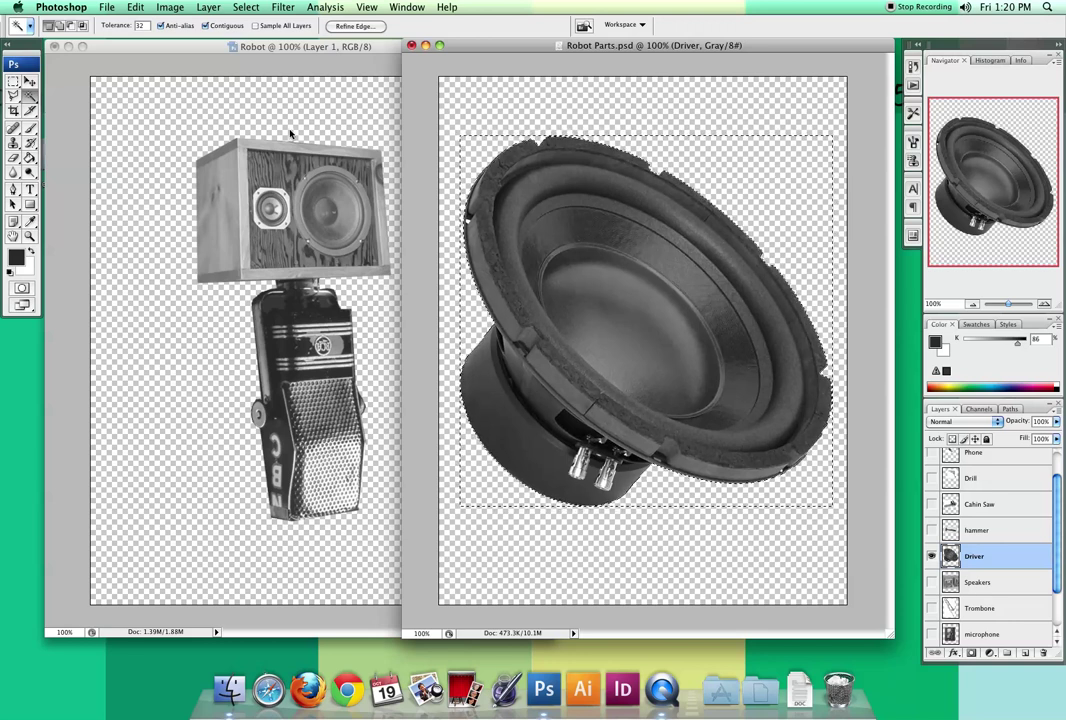
- Copy the cut-out driver onto the Robot canvas with the Move tool and scale it down proportionally to about half its size
left_click(30, 84)
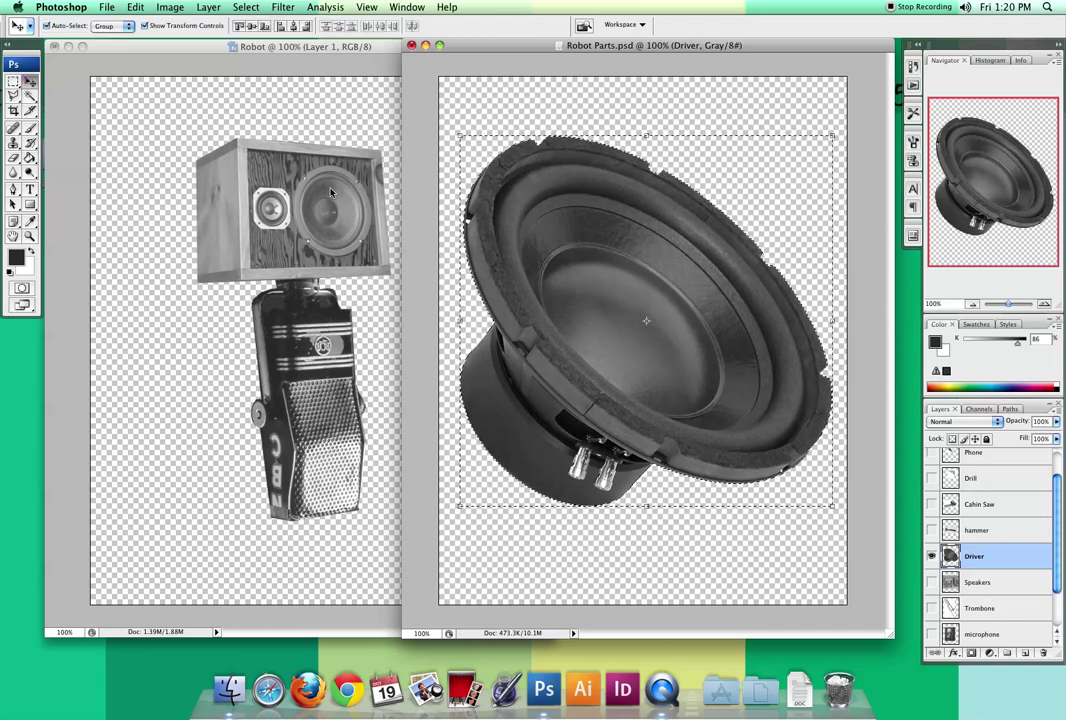
left_click_drag(556, 222, 270, 207)
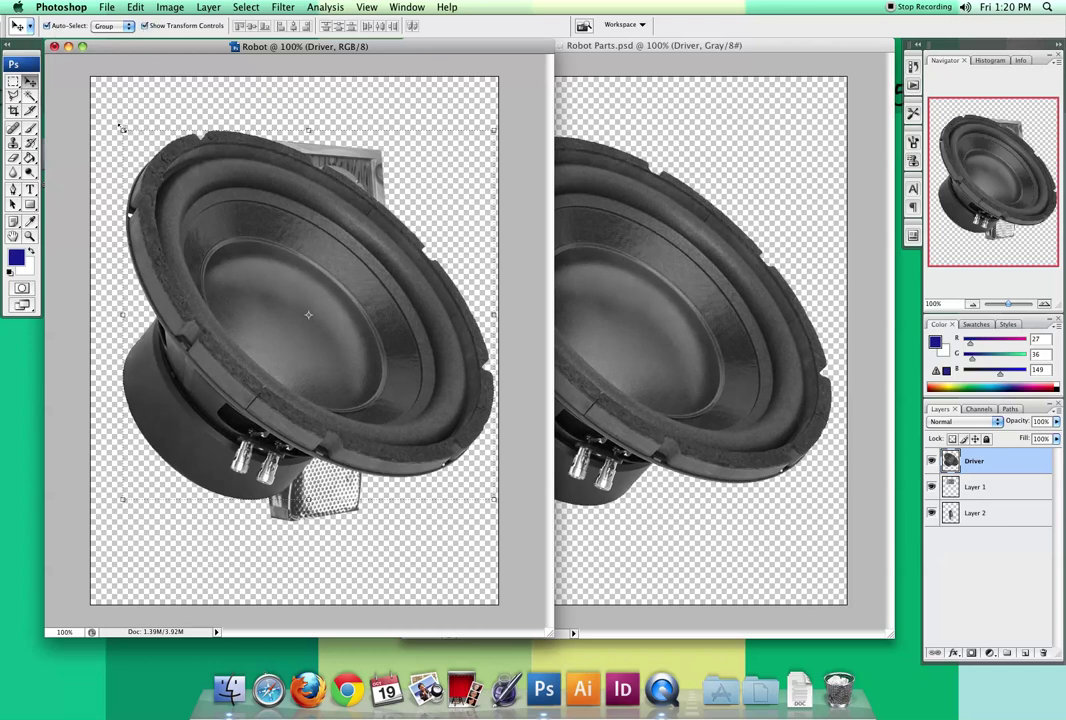
left_click_drag(121, 129, 248, 355)
key("Return")
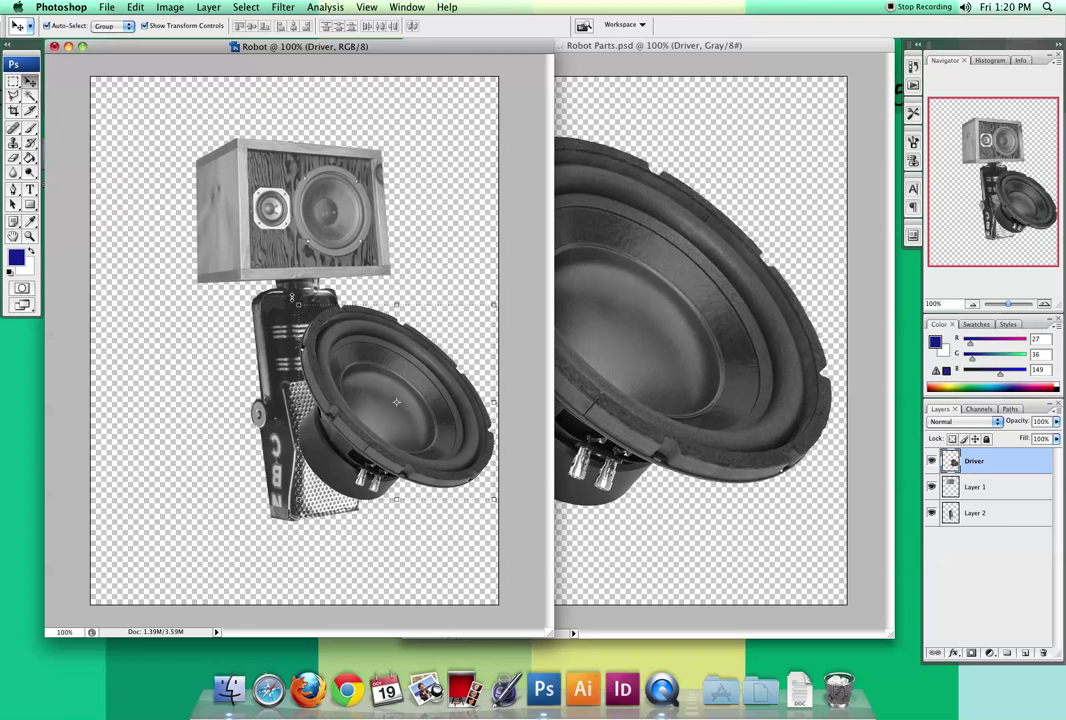
- Turn the driver over so its magnet points up, place it over the speaker head and scale it slightly smaller
left_click_drag(505, 292, 285, 146)
key("Return")
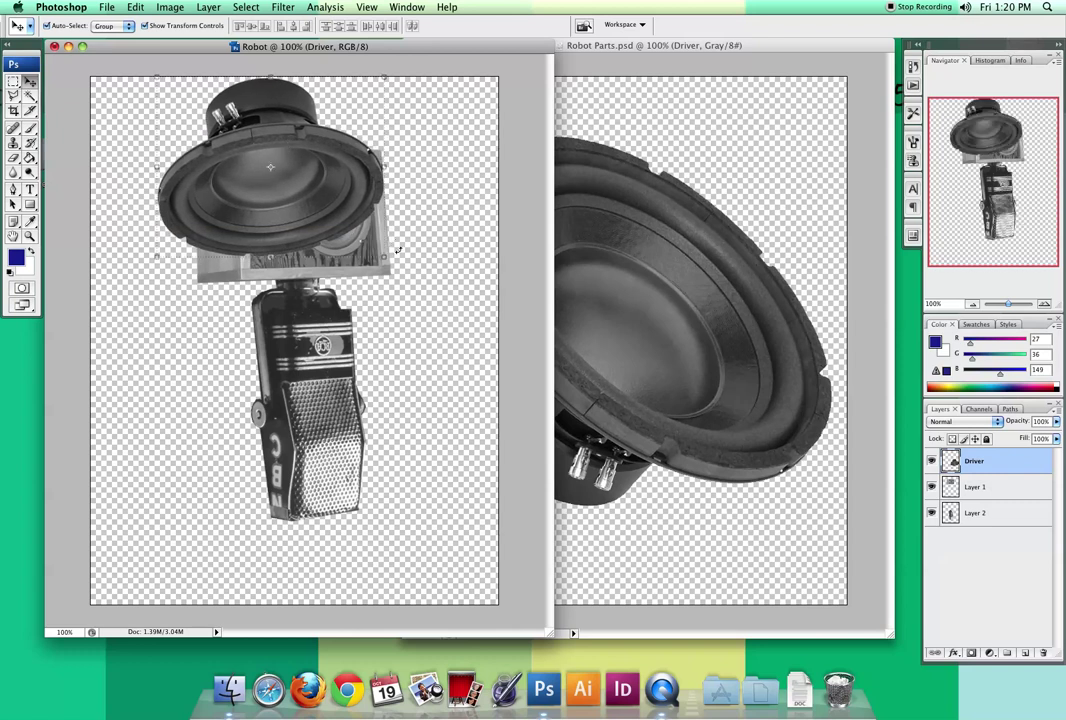
left_click_drag(385, 258, 350, 228)
key("Return")
left_click_drag(305, 166, 323, 174)
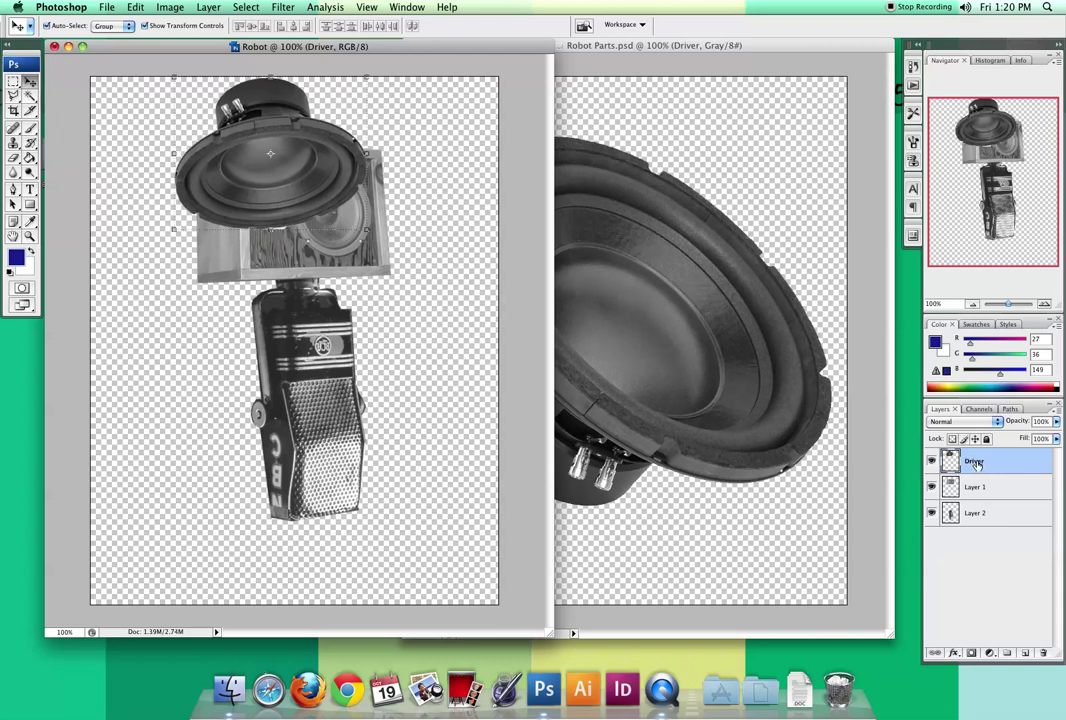
- Move the Driver layer beneath the speaker's layer, scale the driver to about 93% and position it as a hat behind the speaker
left_click_drag(977, 464, 970, 499)
left_click_drag(246, 96, 275, 117)
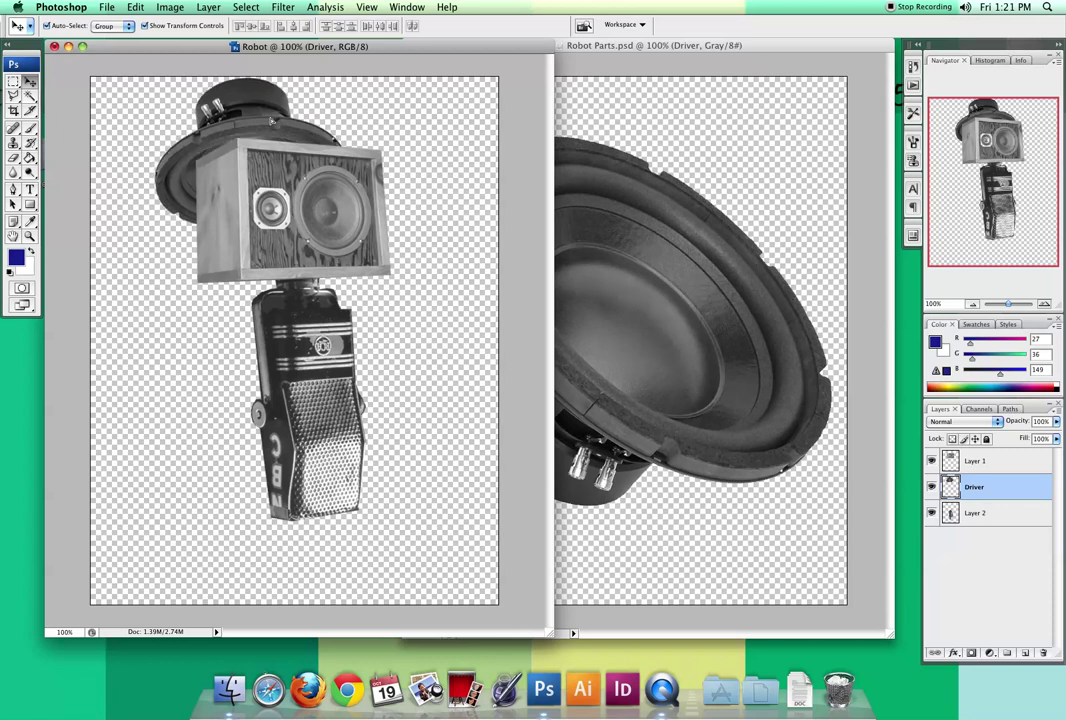
left_click_drag(346, 229, 339, 222)
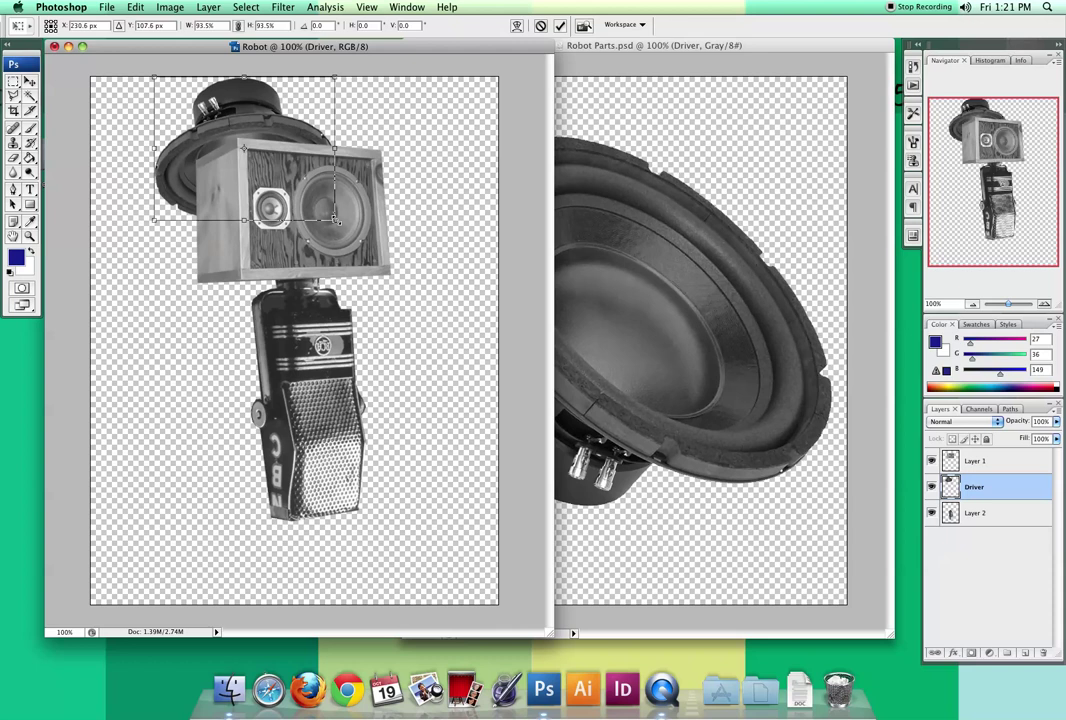
double_click(232, 122)
left_click_drag(232, 122, 239, 129)
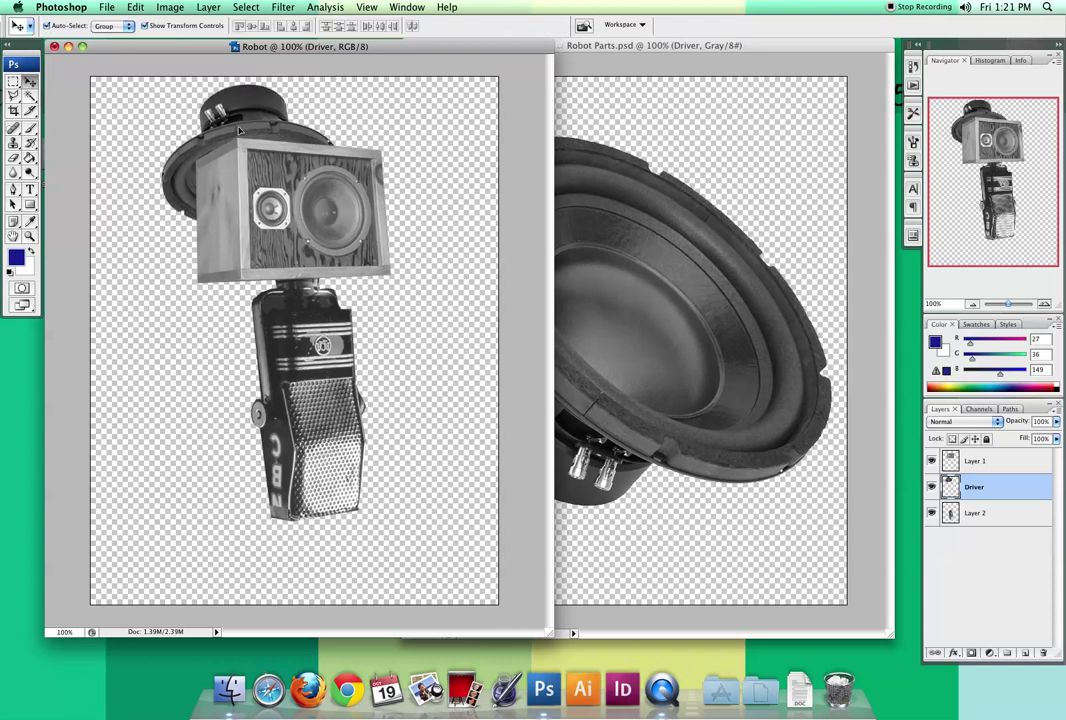
- Tilt the driver hat counterclockwise by about 13.1° and nudge it slightly upward
left_click_drag(151, 230, 184, 237)
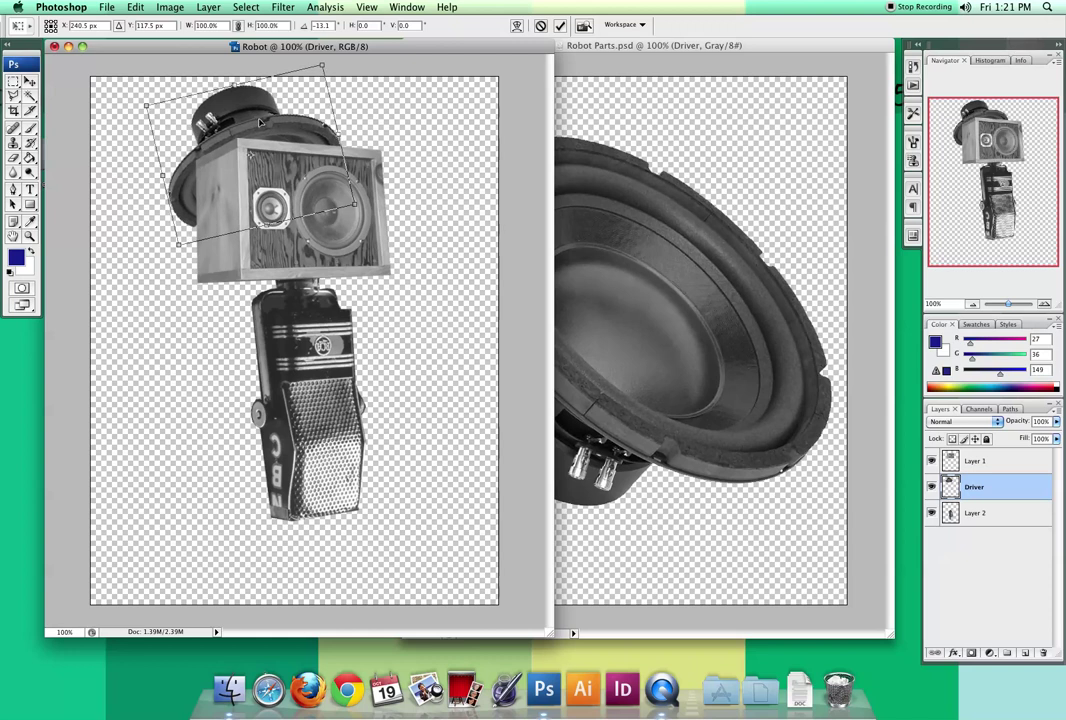
left_click_drag(259, 123, 259, 120)
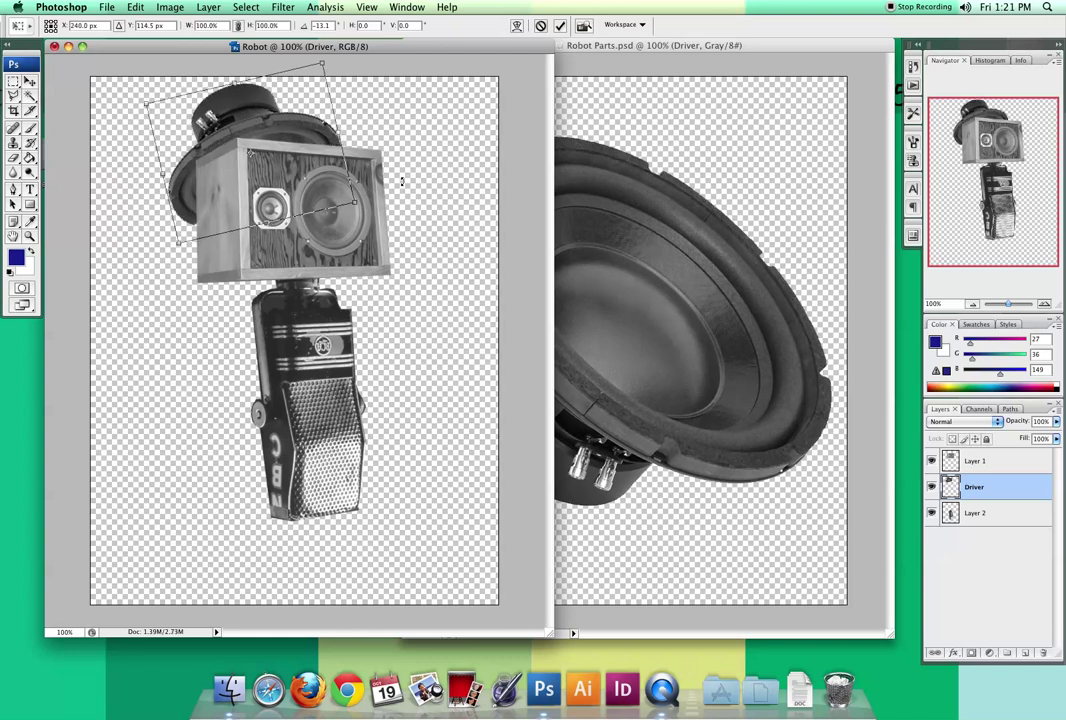
key("Return")
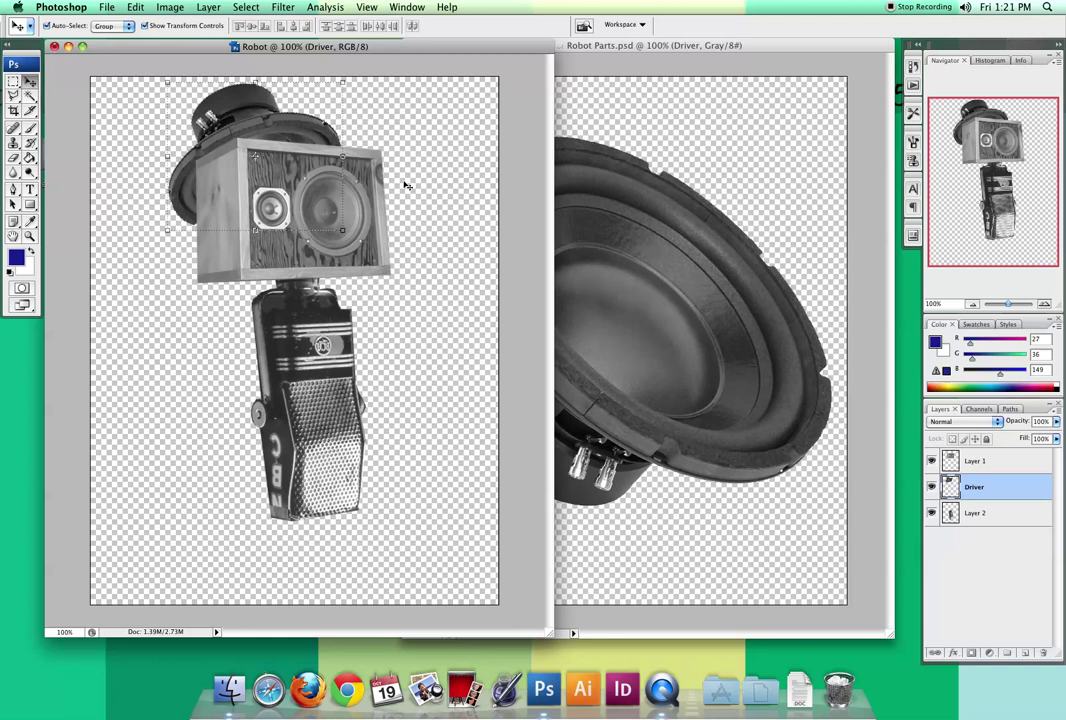
- Scale the speaker head down slightly, centre it over the microphone's neck and shift the driver hat down to fit it
left_click(1012, 462)
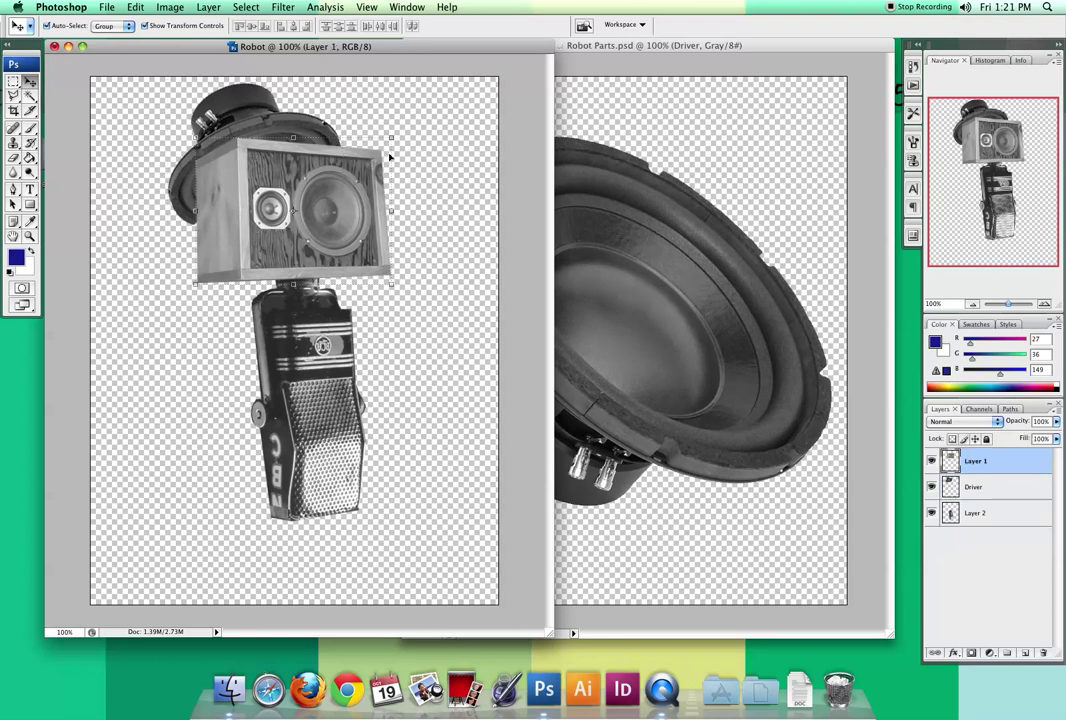
left_click_drag(390, 137, 365, 157)
key("Return")
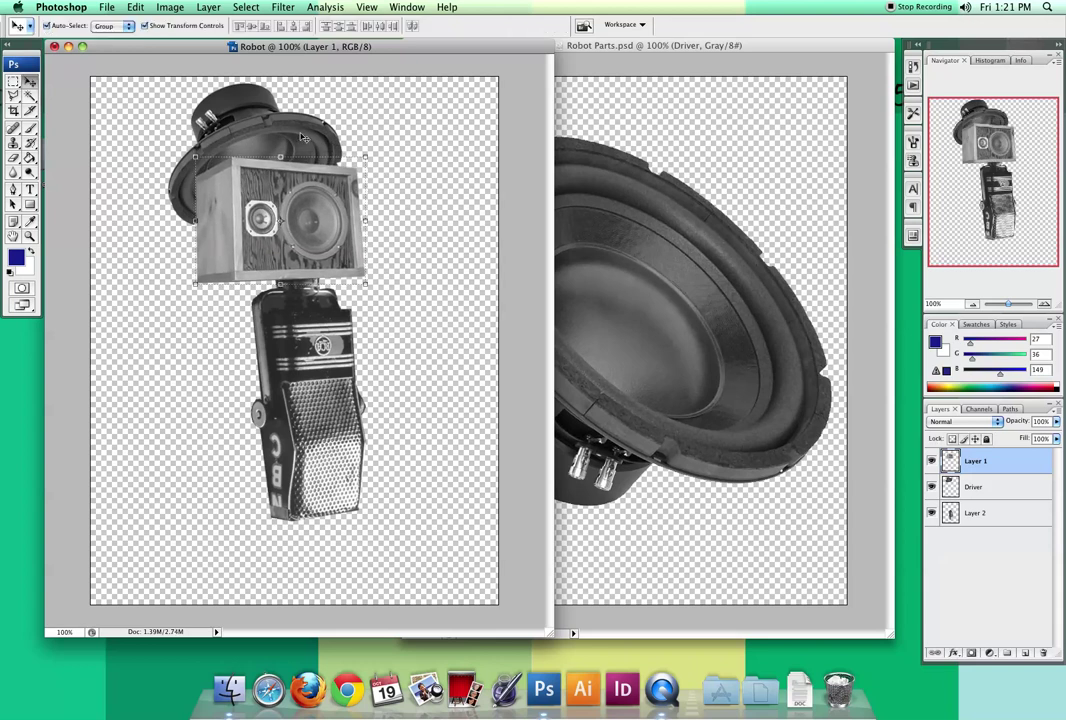
left_click_drag(305, 193, 317, 192)
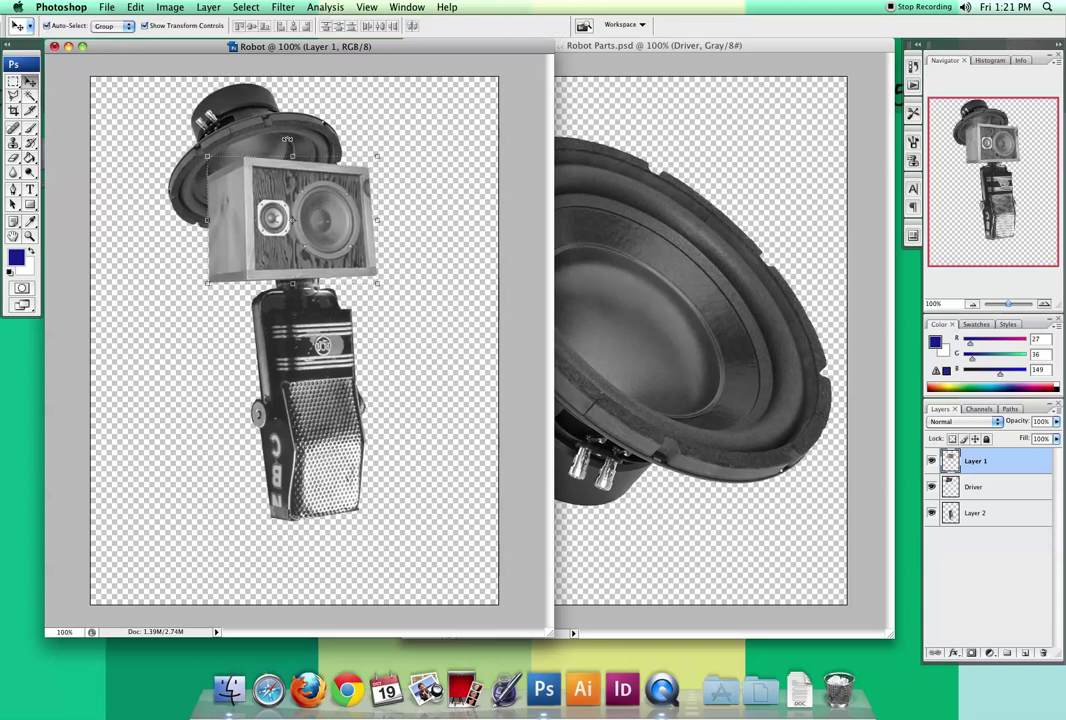
left_click_drag(285, 128, 305, 139)
left_click(409, 209)
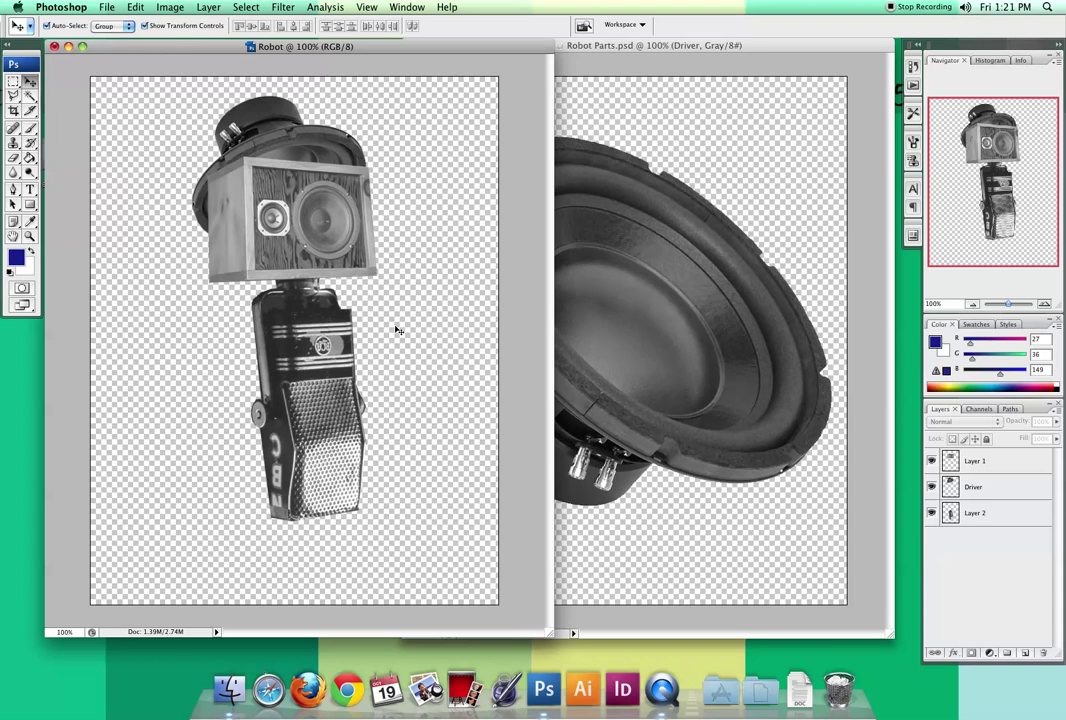
- In Robot Parts.psd, clear the selection, hide the Driver layer, and show and activate the hammer layer
key("ctrl+Tab")
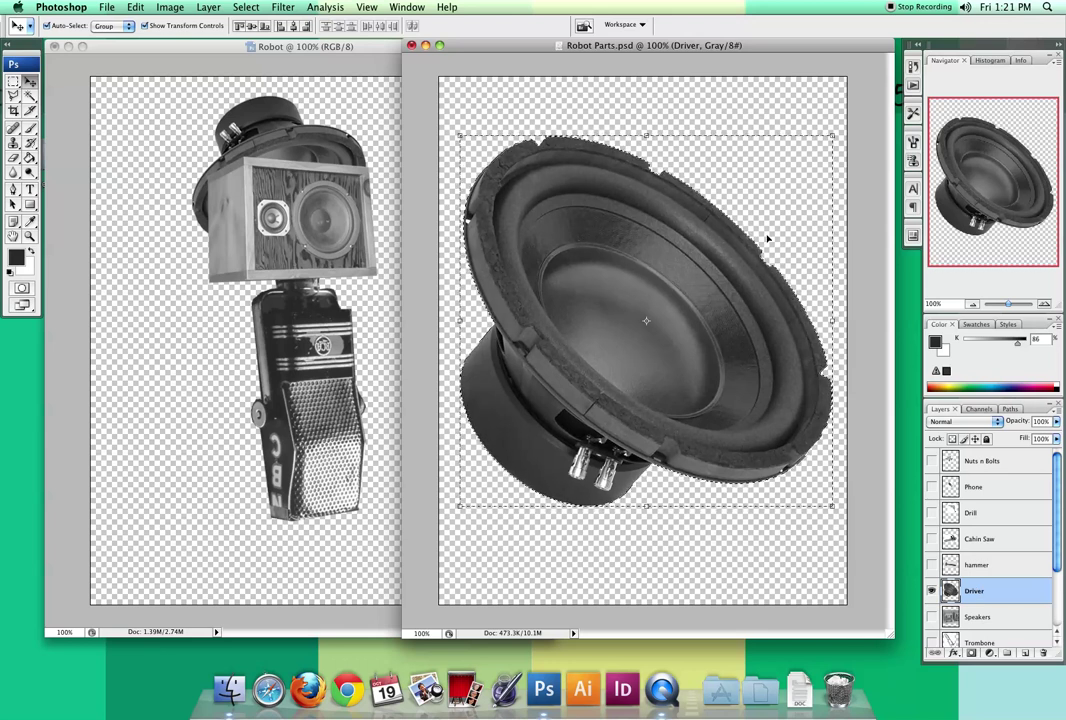
key("super+d")
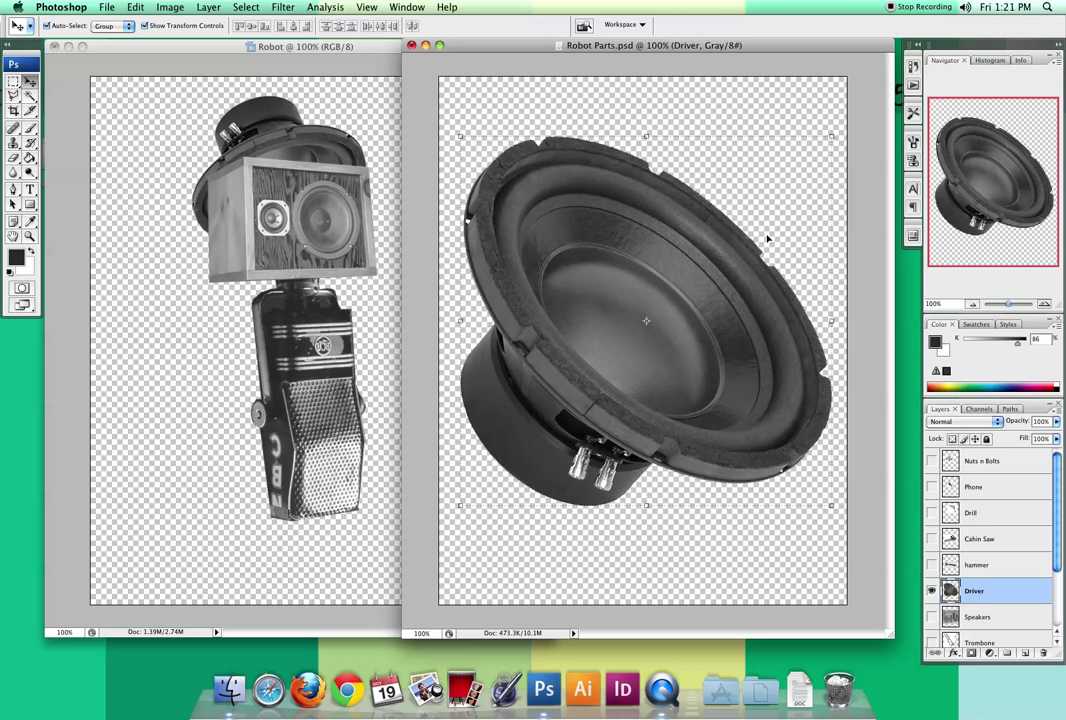
left_click(931, 591)
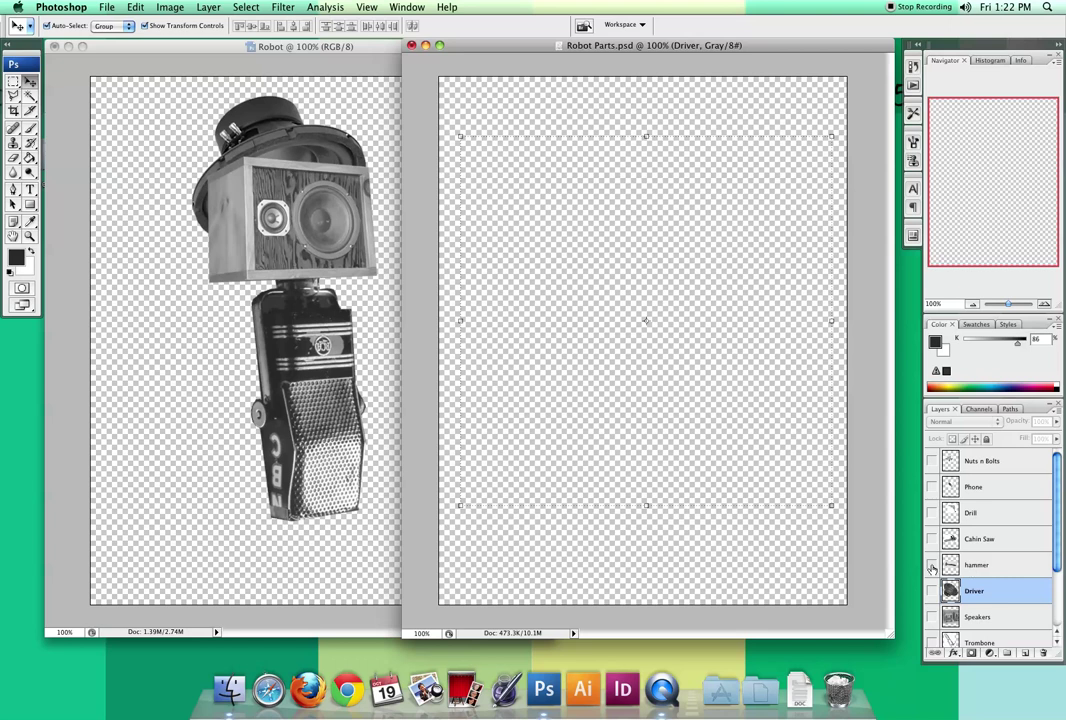
left_click(931, 566)
left_click(987, 566)
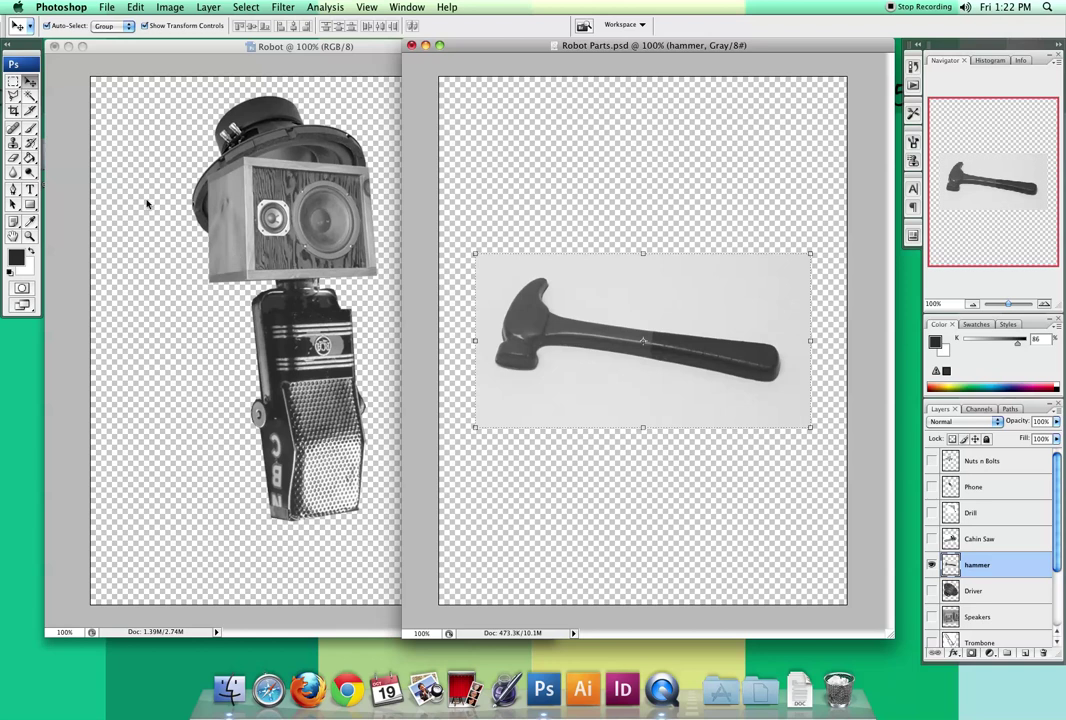
- Select the light background around the hammer with the Magic Wand and delete it
left_click(30, 94)
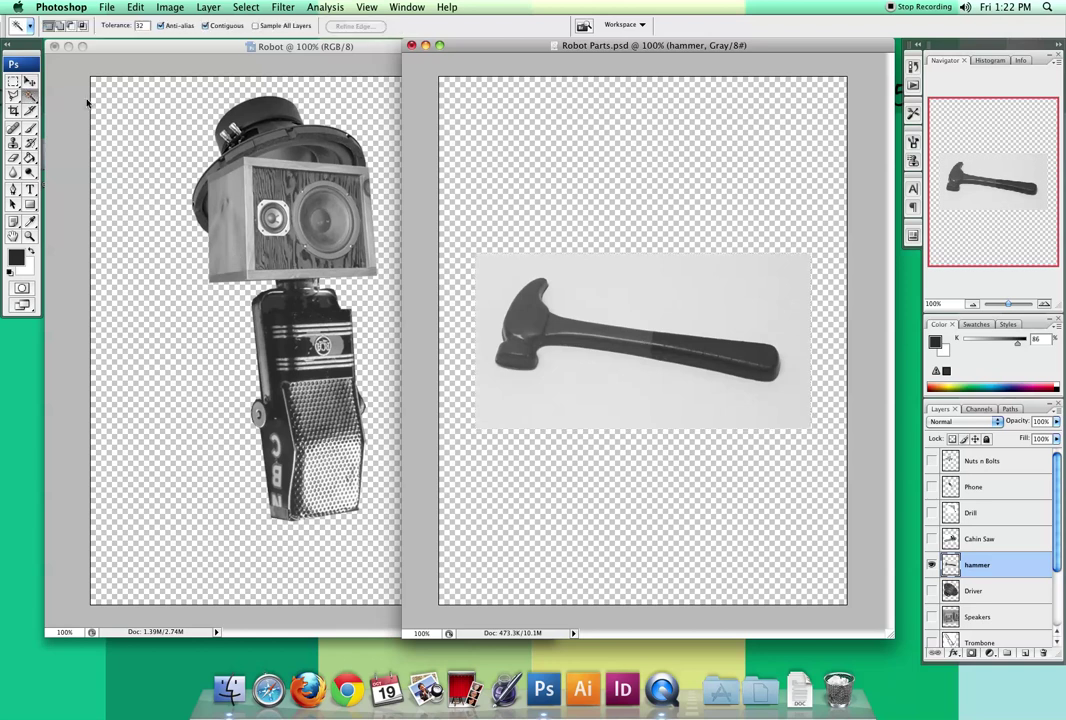
left_click(616, 285)
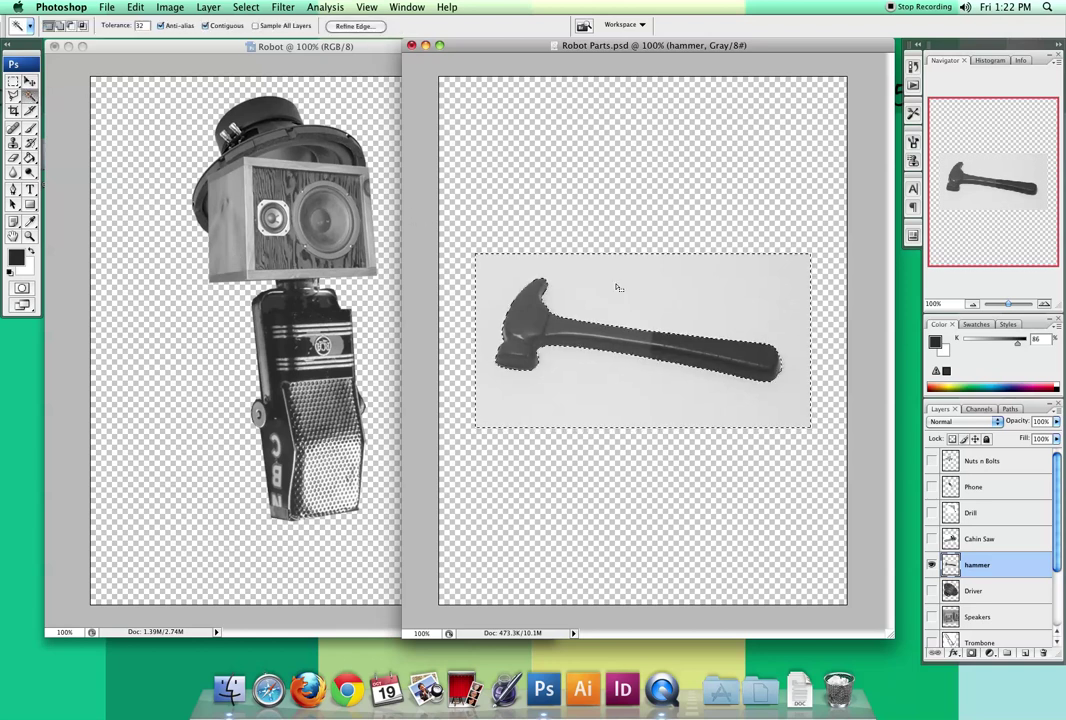
key("Delete")
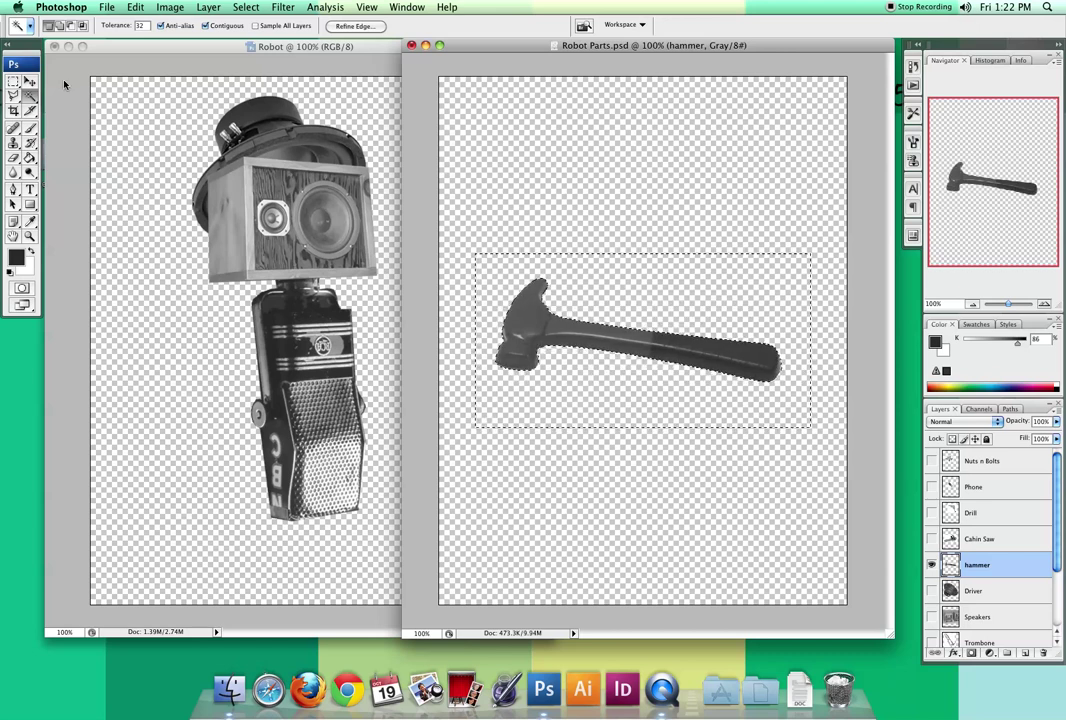
- Copy the cut-out hammer onto the Robot canvas and scale it to a little over half size as an arm across the microphone's upper body
left_click(30, 80)
left_click_drag(522, 313, 303, 313)
left_click_drag(388, 332, 272, 326)
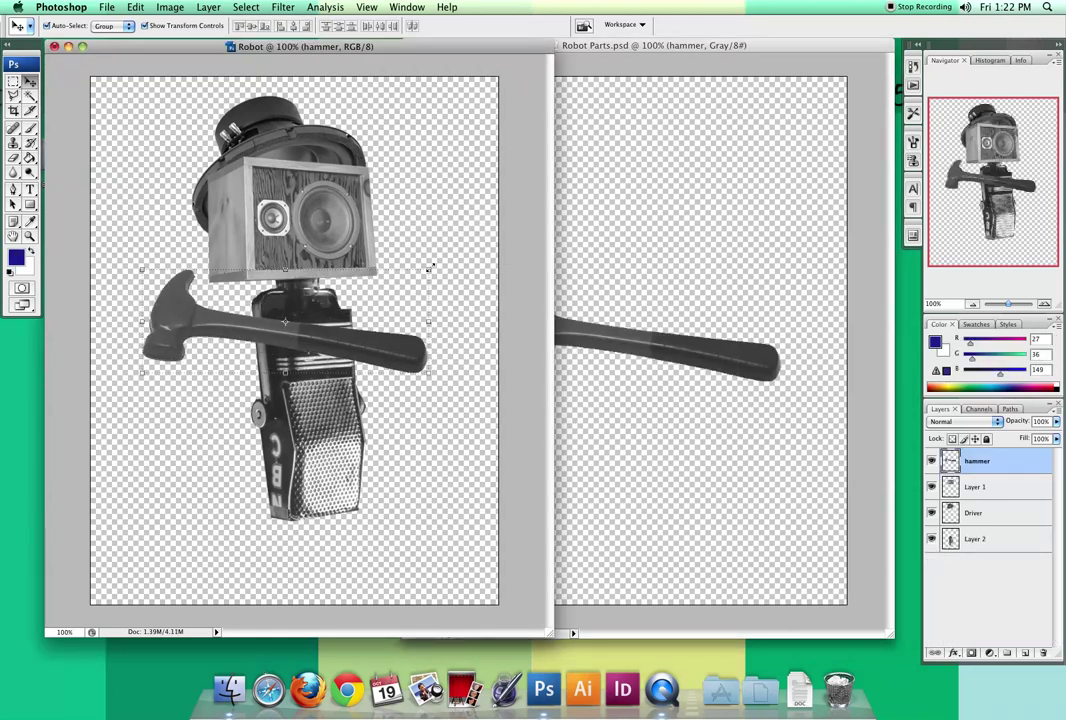
left_click_drag(429, 268, 316, 311)
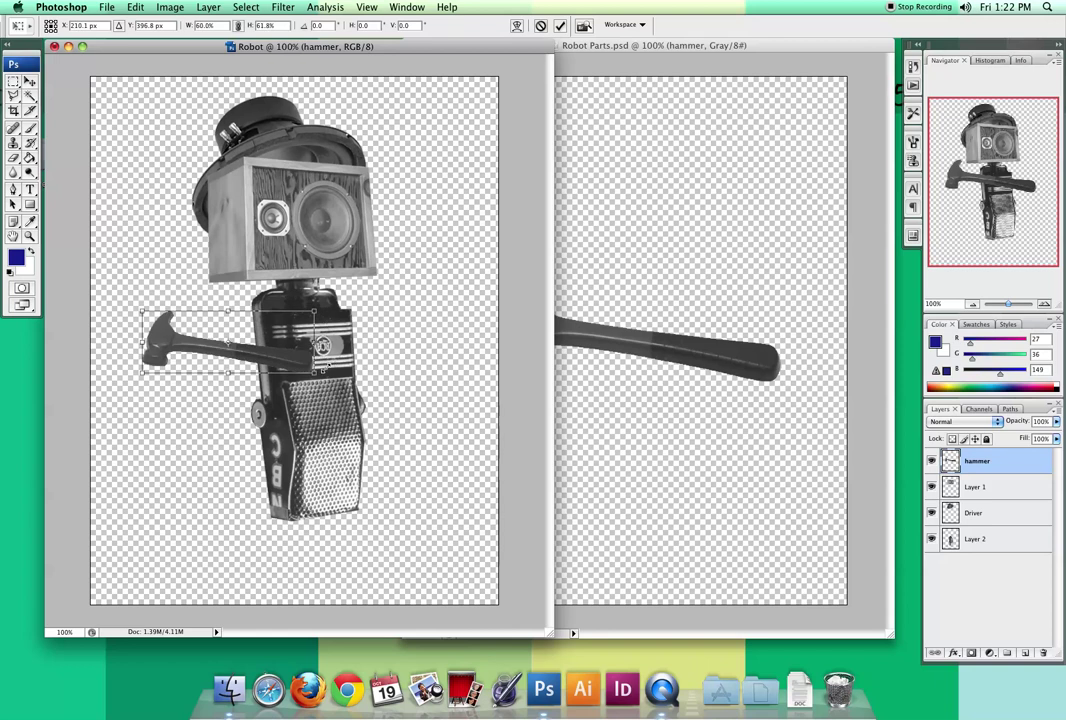
key("Return")
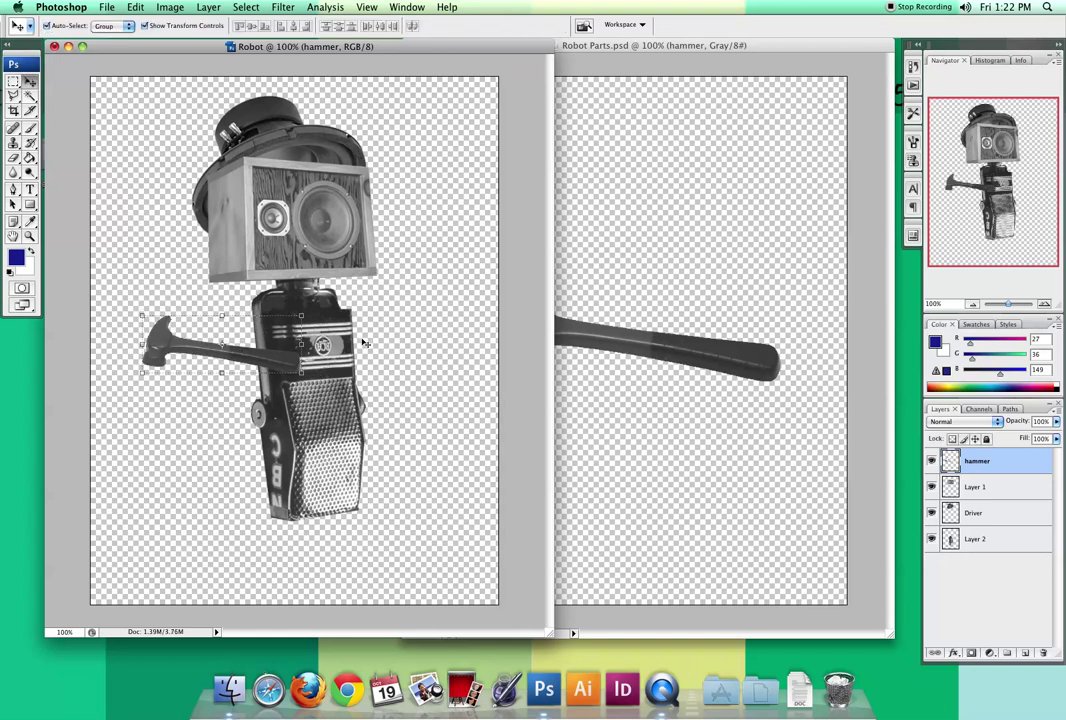
- Rotate the hammer about 120 degrees, scale it down and place its head against the microphone's upper left shoulder
left_click_drag(288, 300, 218, 362)
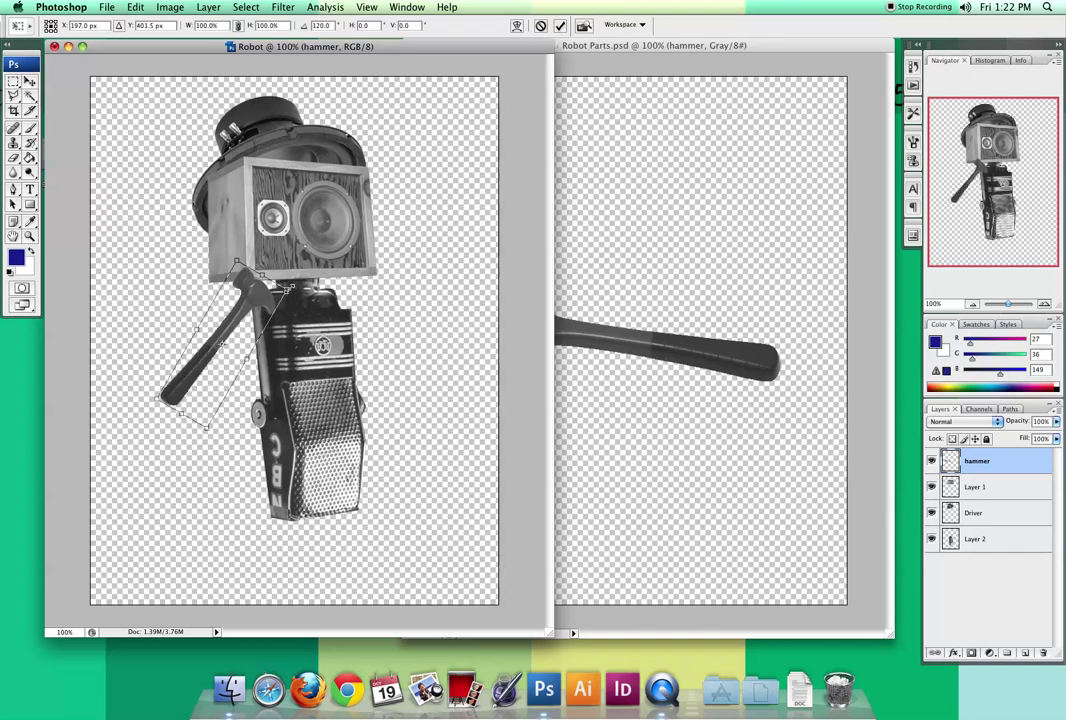
left_click_drag(290, 287, 266, 318)
key("Return")
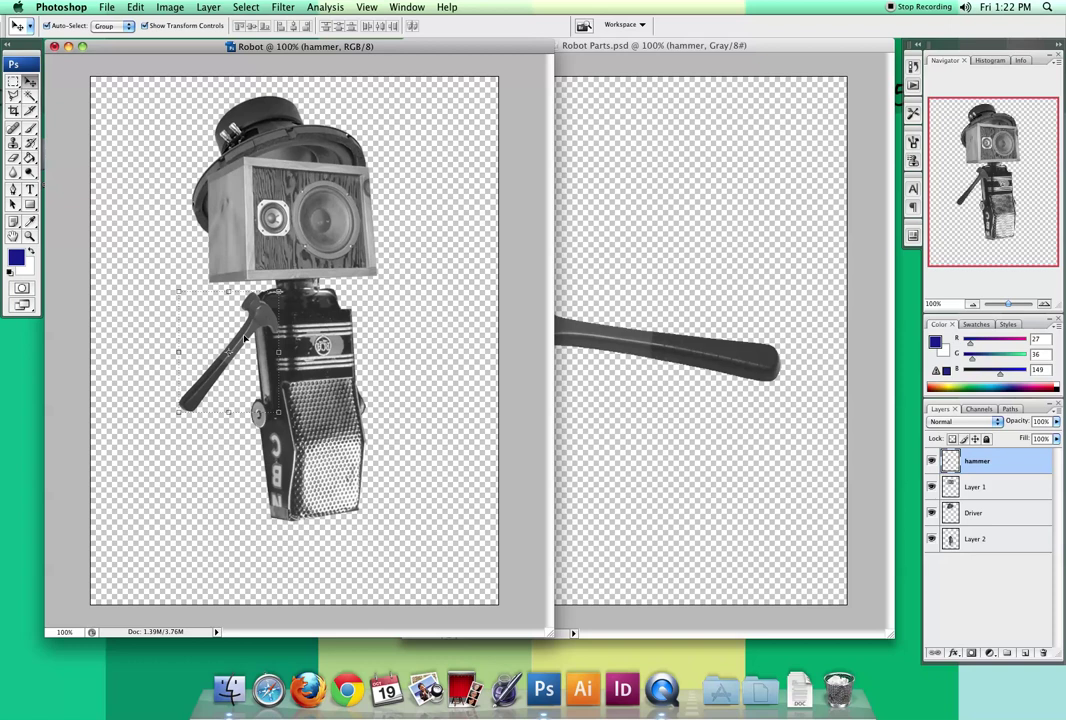
left_click_drag(176, 411, 199, 379)
key("Return")
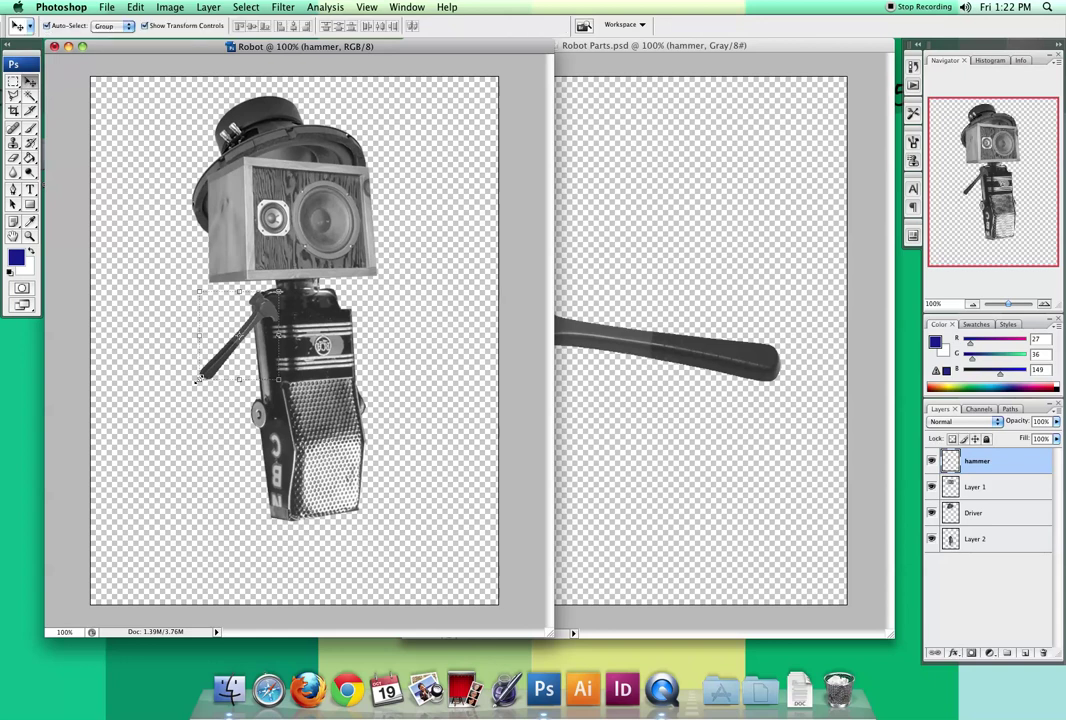
- Duplicate the hammer arm onto the microphone's right shoulder, flip the copy horizontally and rotate it to mirror the left arm
left_click_drag(257, 318, 354, 297, "alt")
key("Return")
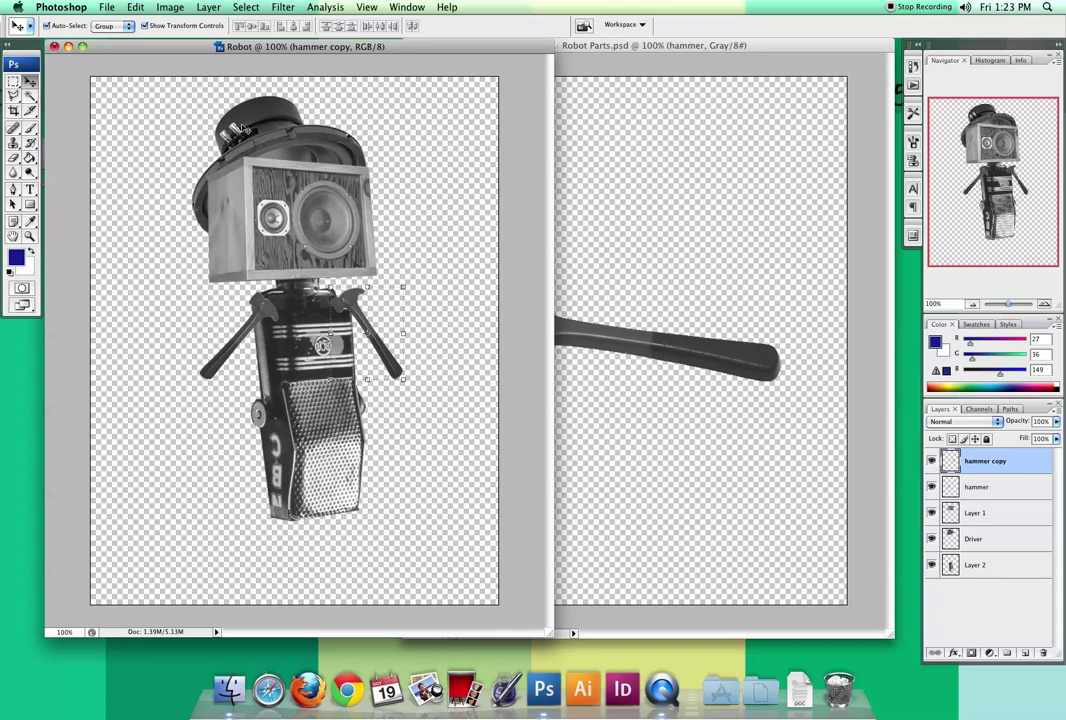
left_click(136, 7)
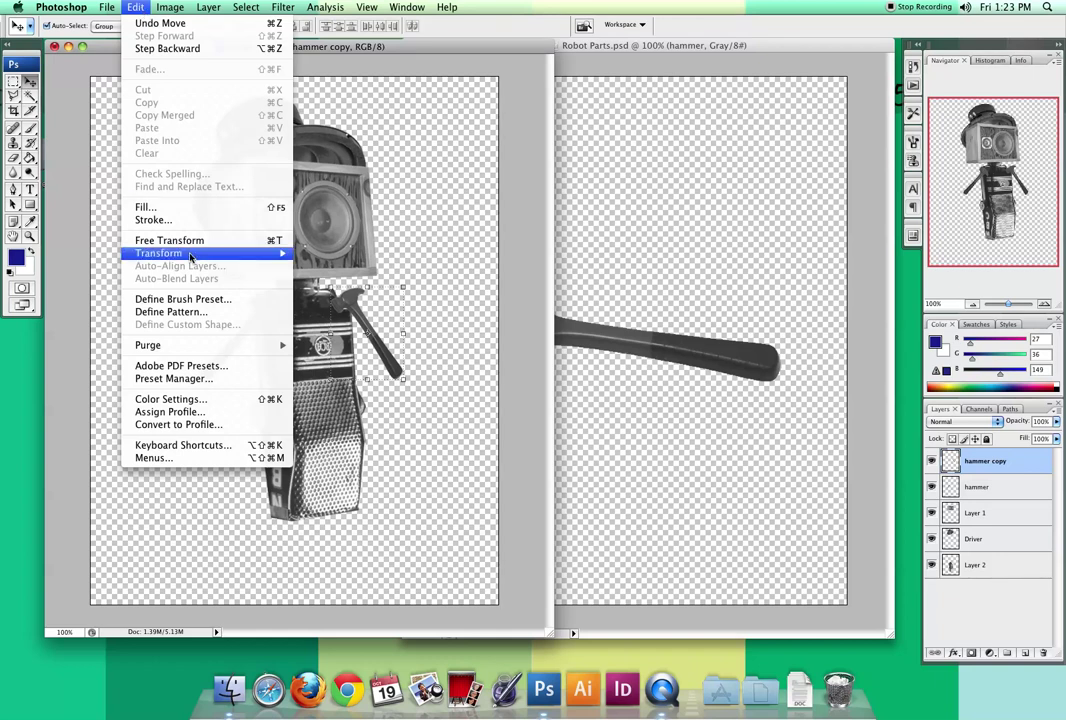
mouse_move(190, 258)
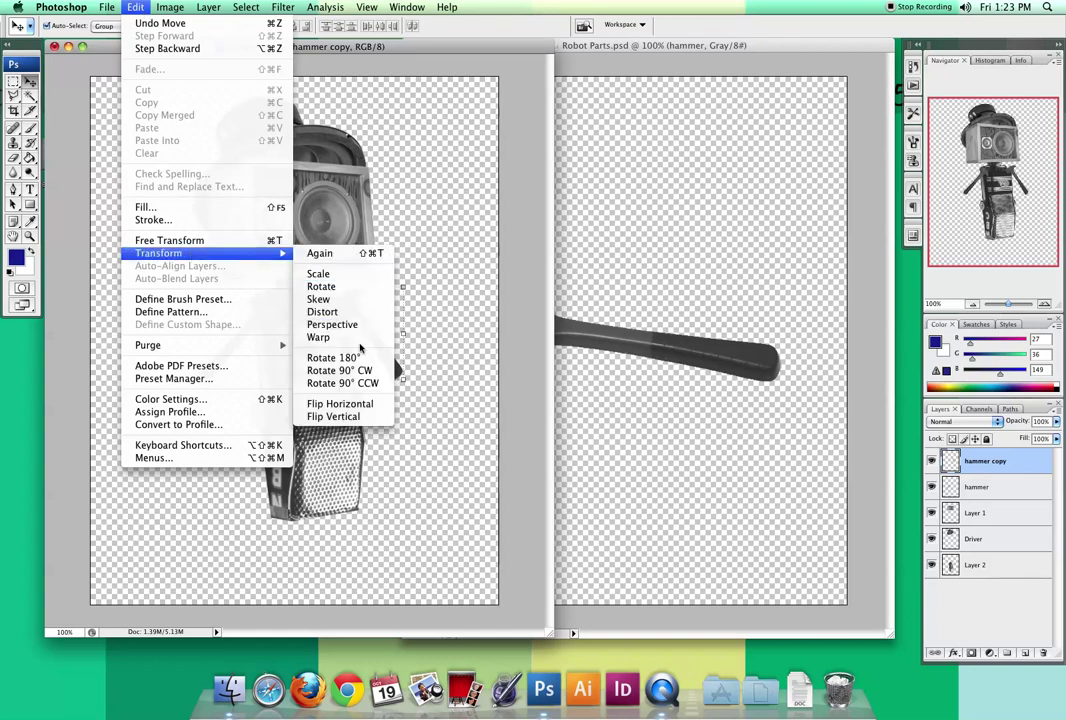
left_click(370, 404)
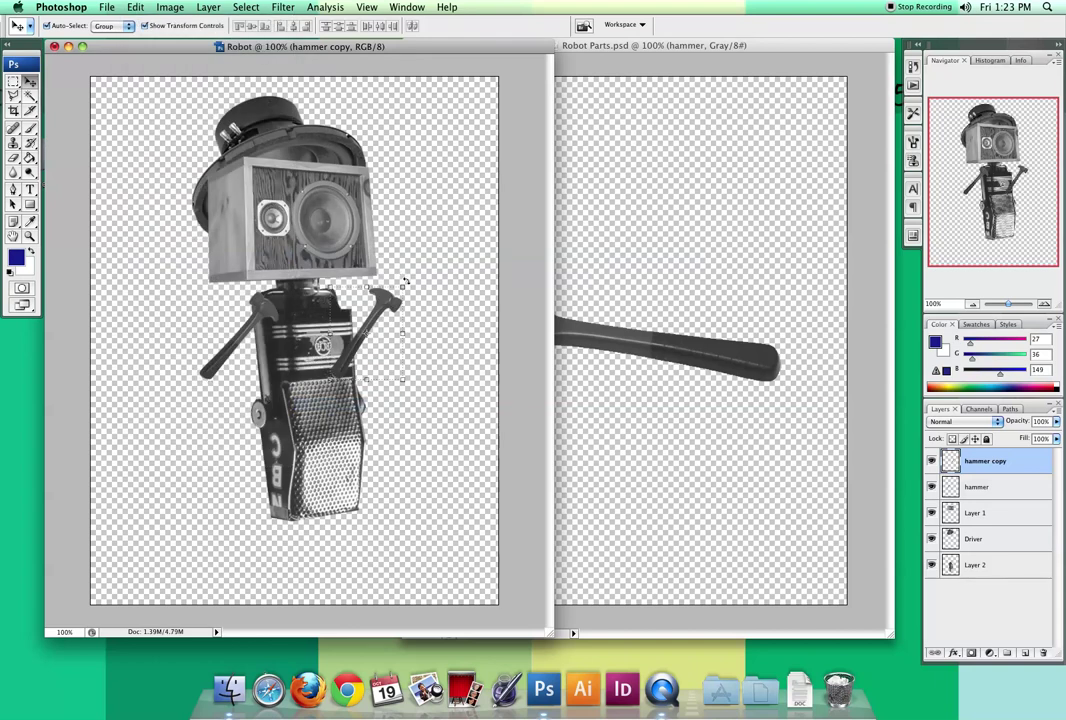
left_click_drag(407, 283, 340, 286)
key("Return")
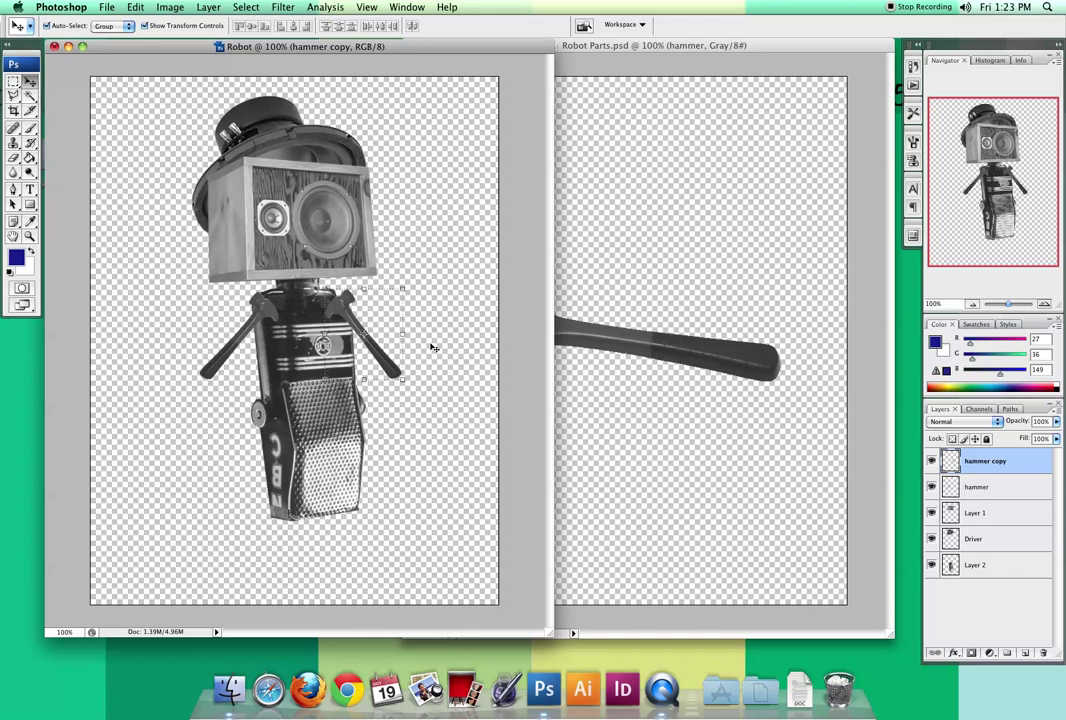
- In Robot Parts.psd, hide the hammer layer, show and activate the Cahin Saw layer, clear the selection and shift the chainsaw up slightly
left_click(656, 305)
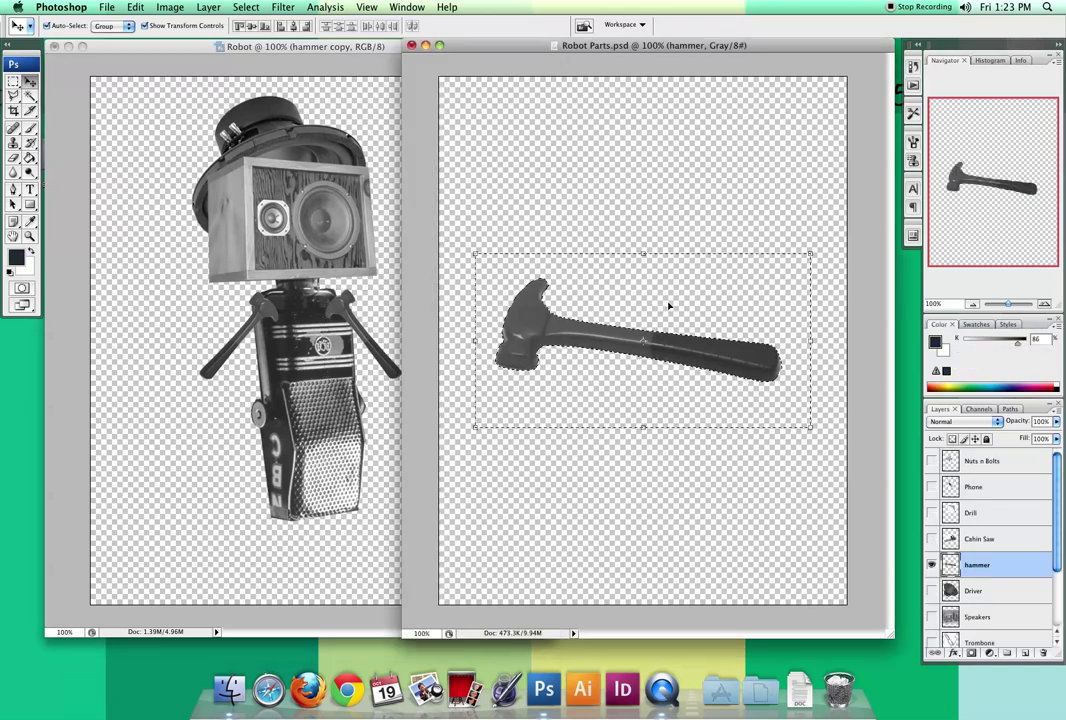
left_click(932, 566)
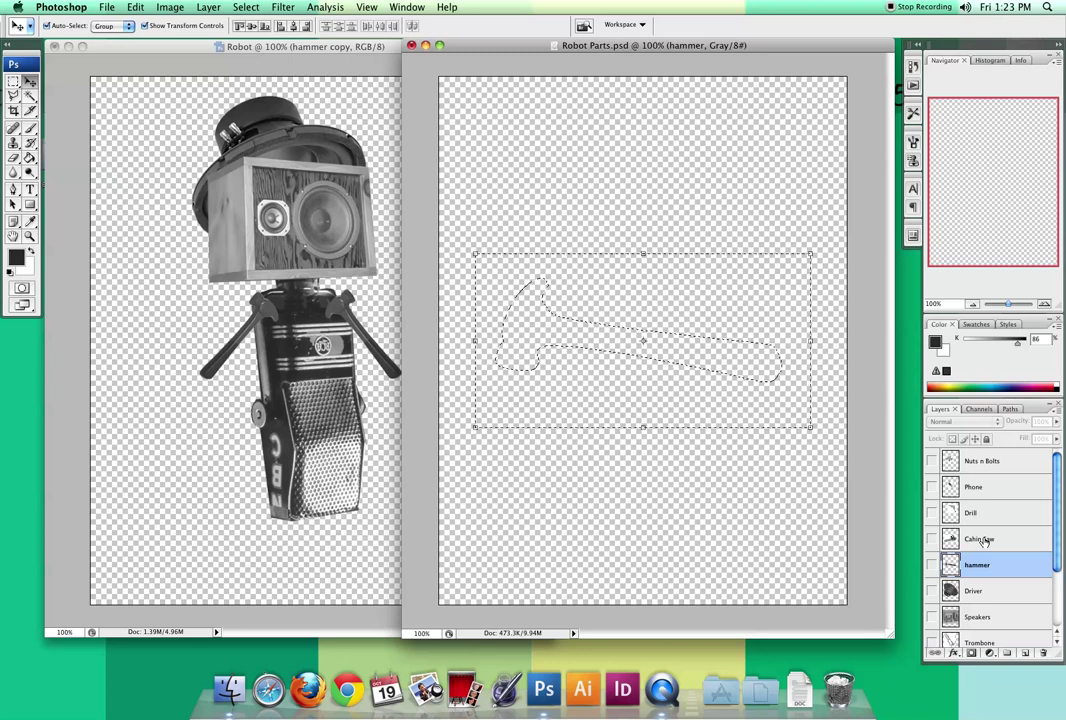
left_click(931, 540)
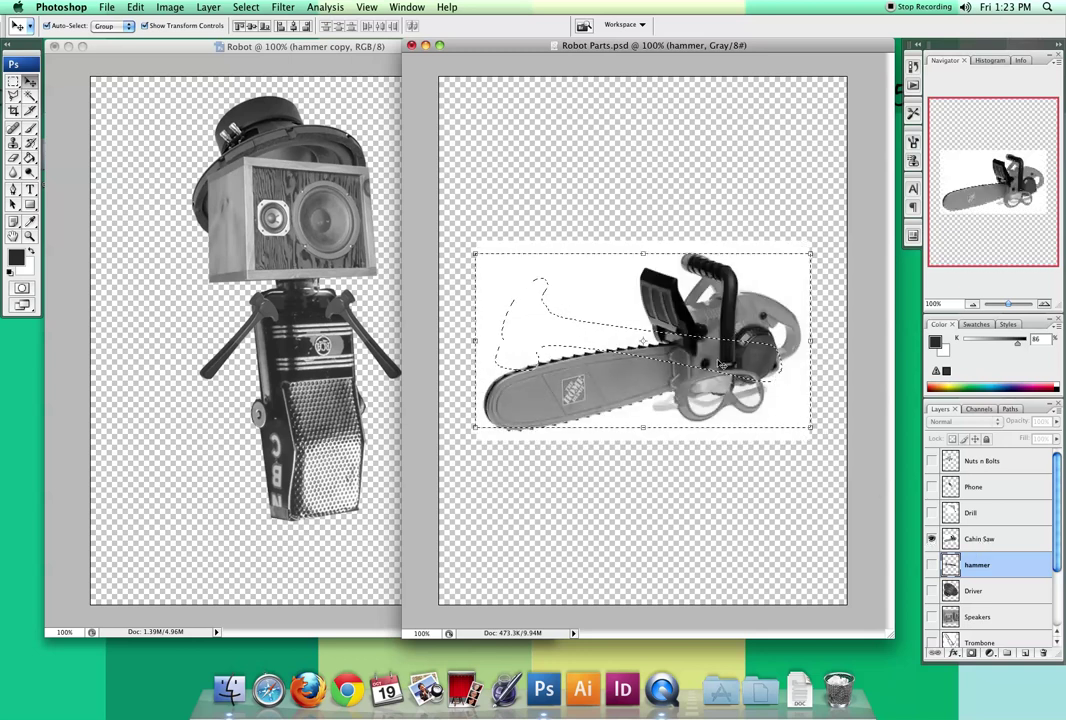
key("super+d")
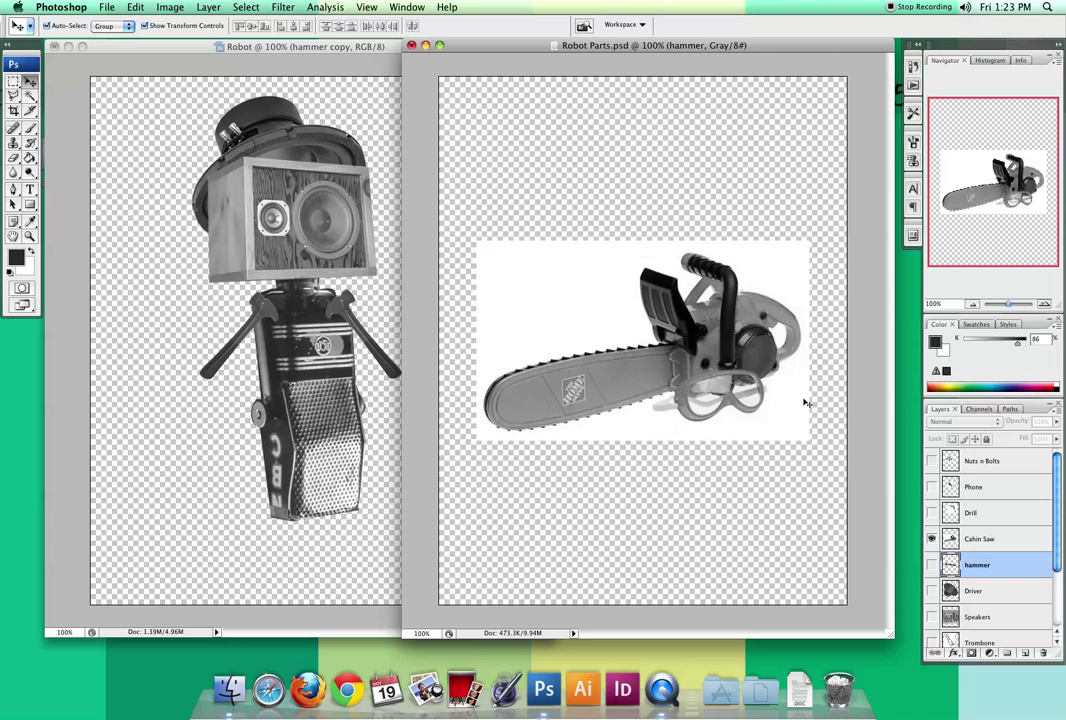
left_click(992, 540)
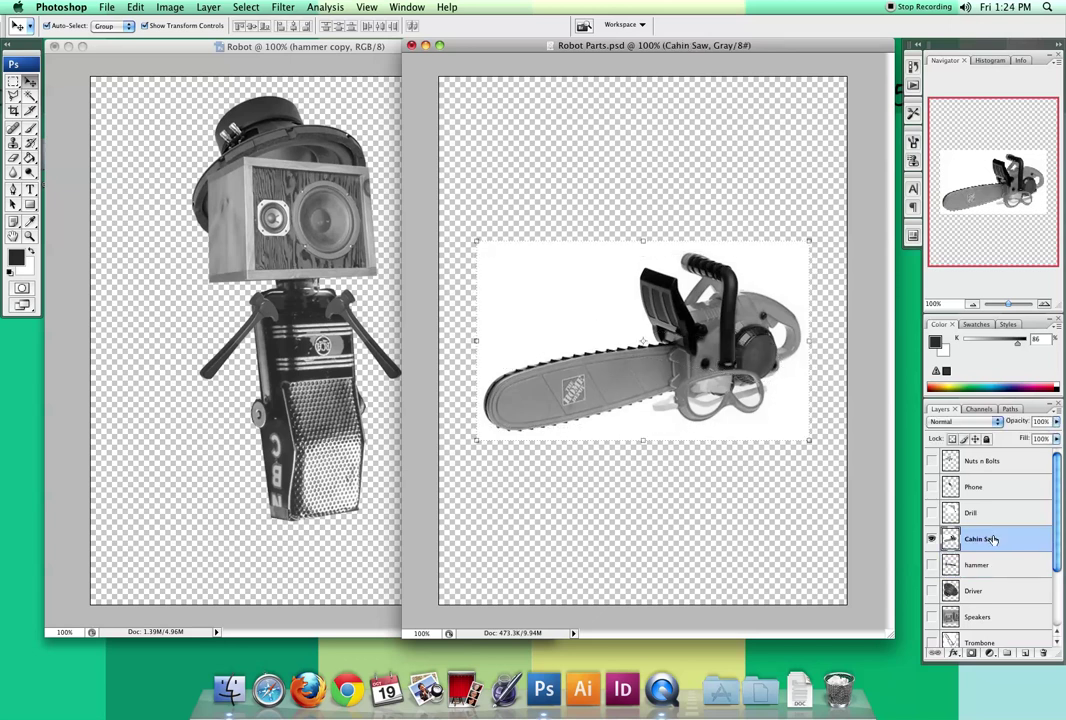
left_click_drag(732, 366, 726, 342)
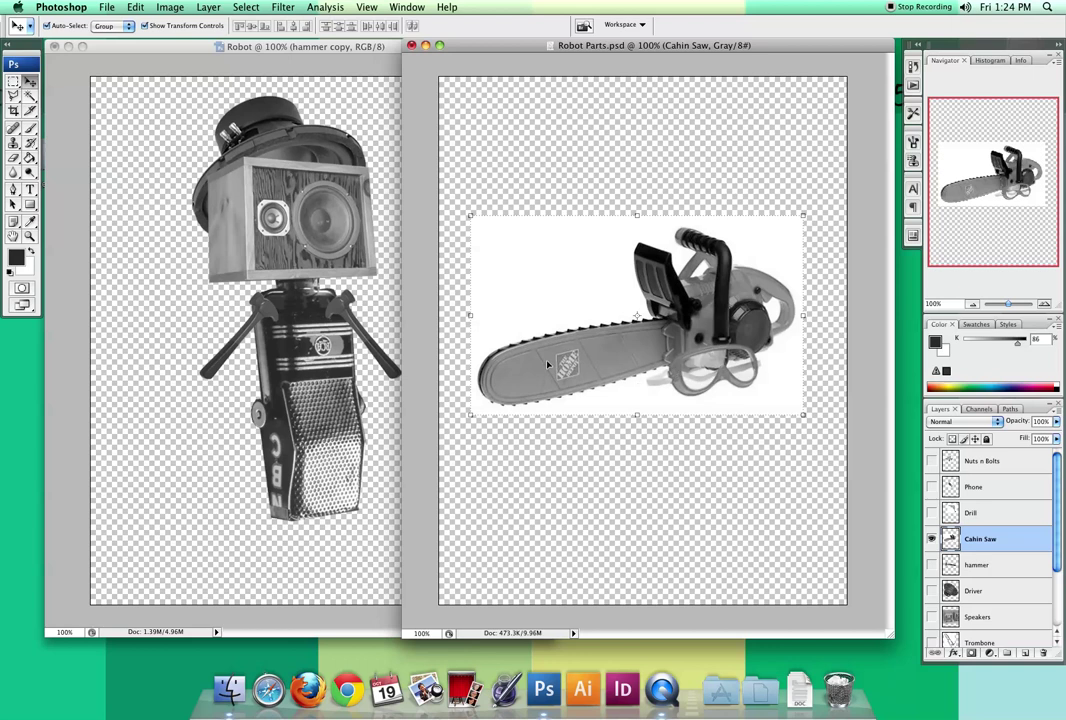
- Remove the white background around the chainsaw and inside its rear handle with the Magic Wand, then clear the selection
left_click(30, 96)
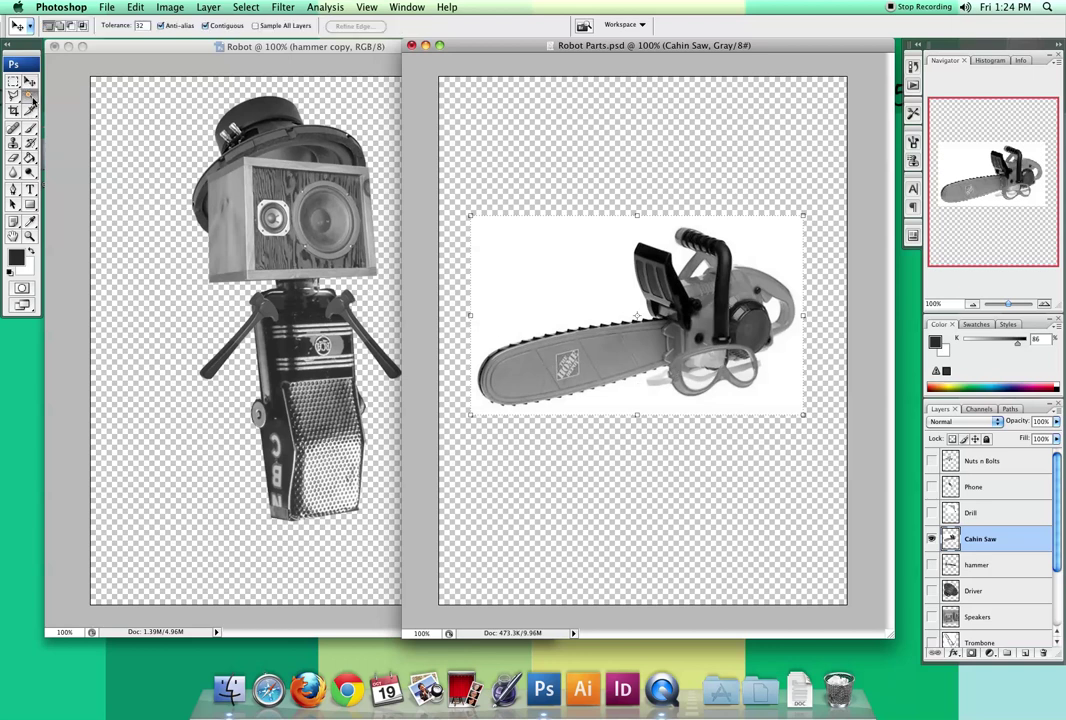
left_click(537, 264)
key("Delete")
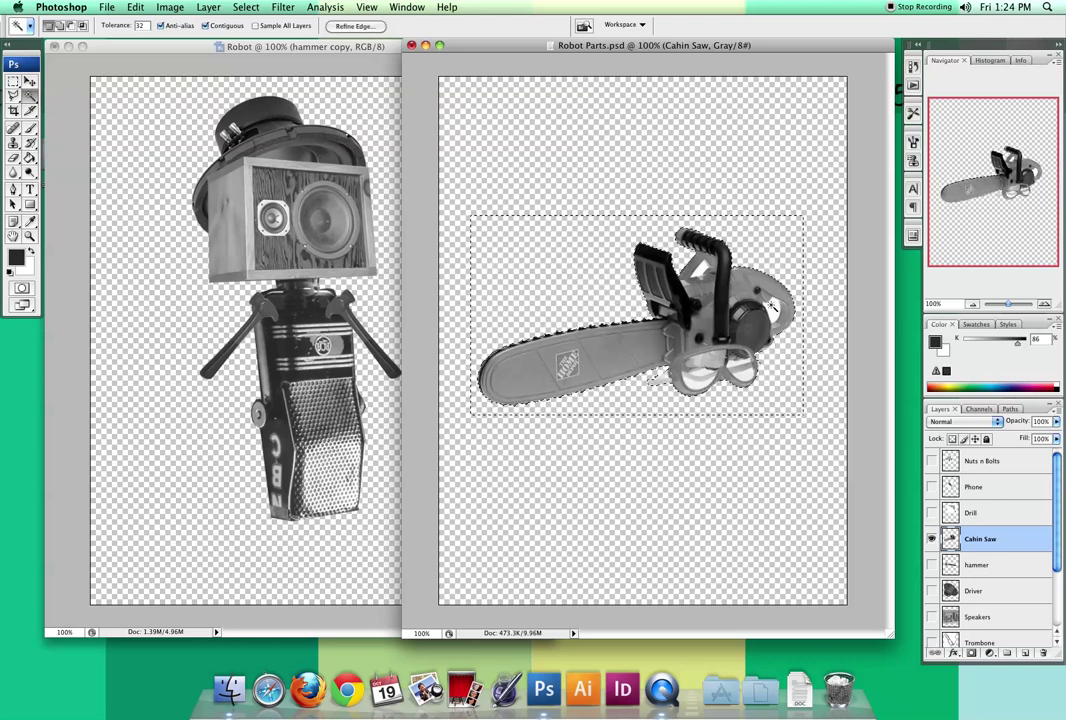
left_click(775, 313)
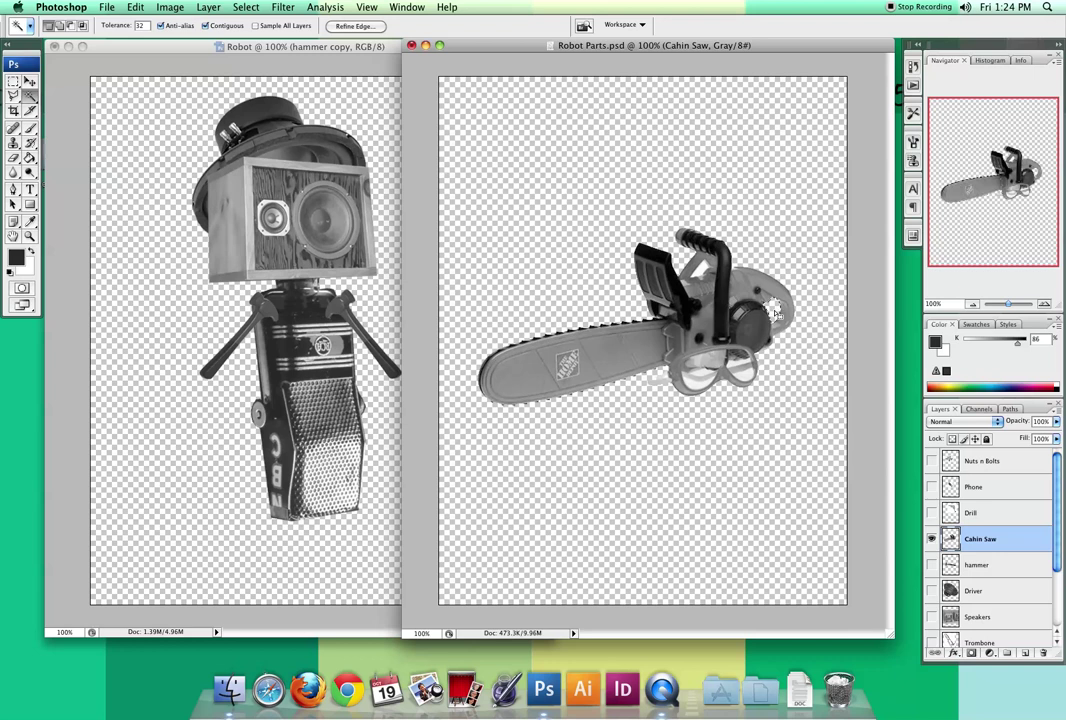
key("super+d")
- Copy the cut-out chainsaw onto the Robot canvas, scale it down and rotate it blade-down as a leg on the microphone's lower right side
left_click(29, 82)
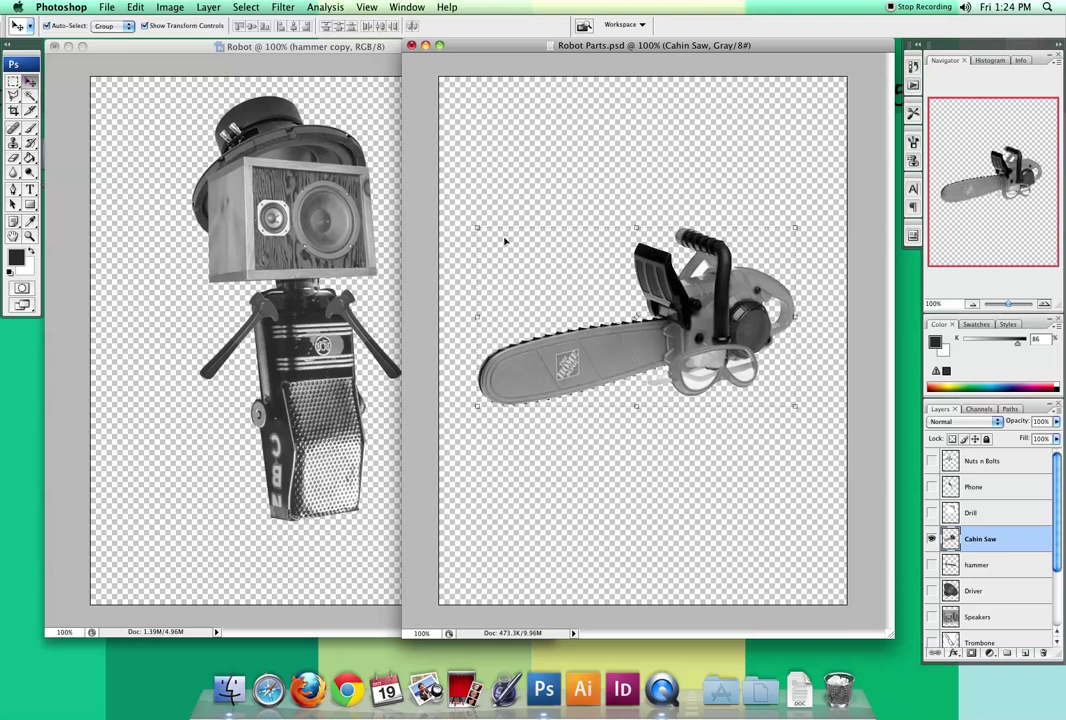
left_click_drag(759, 342, 371, 392)
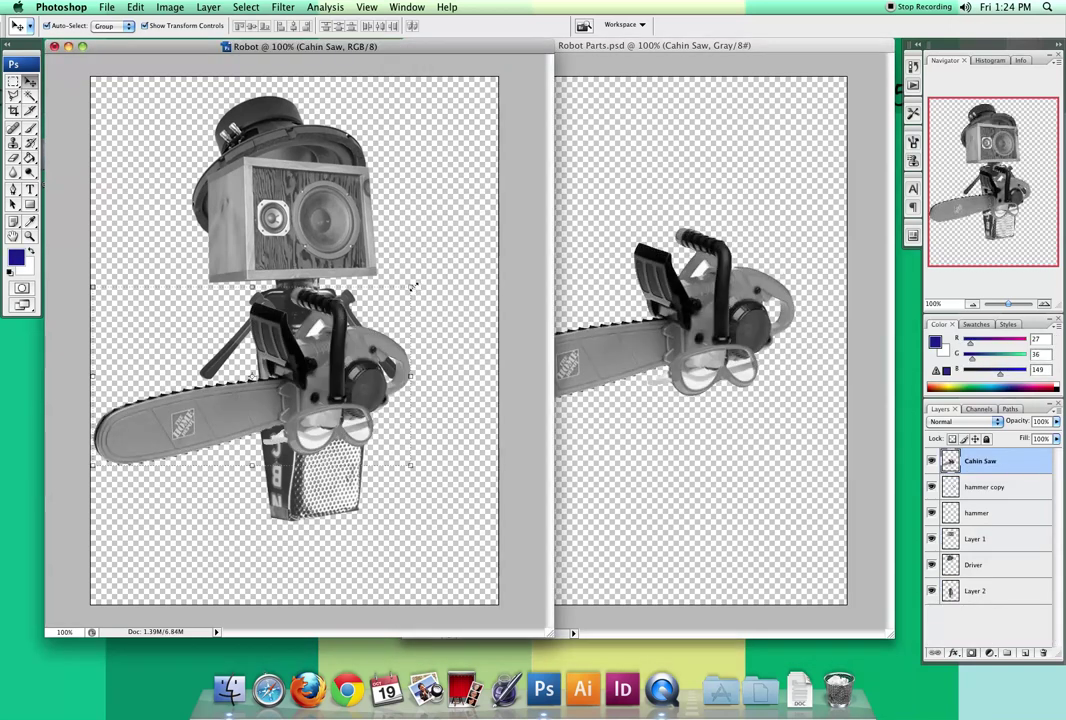
left_click_drag(412, 284, 130, 305)
key("Return")
left_click_drag(204, 377, 264, 405)
left_click_drag(264, 405, 392, 445)
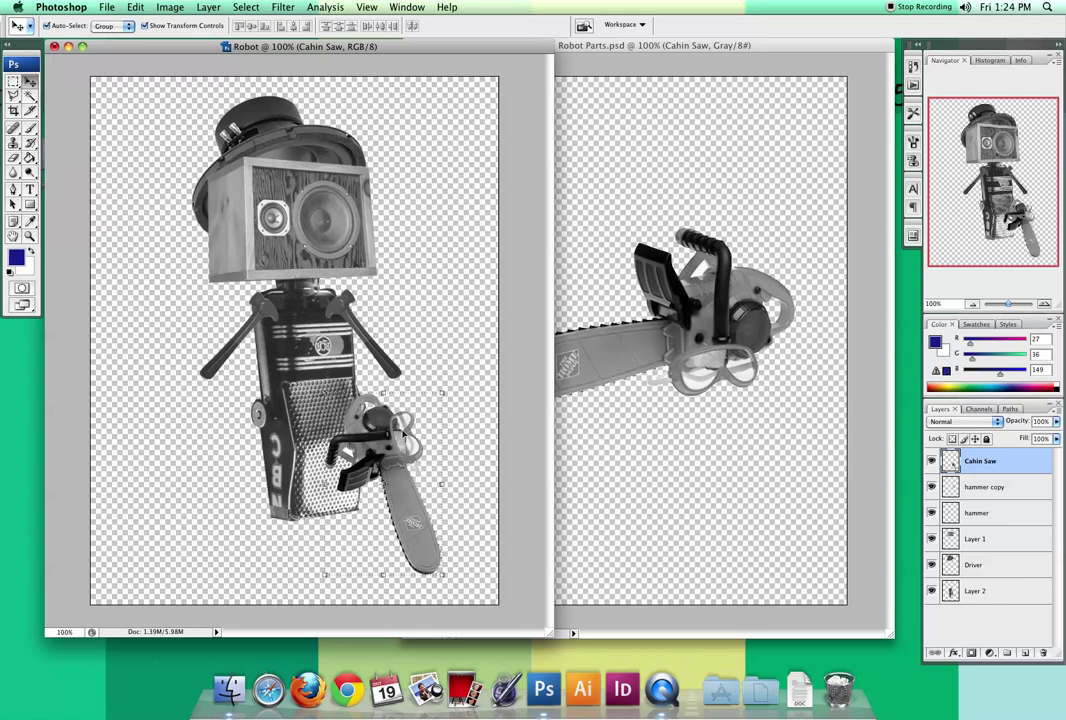
- Duplicate the chainsaw leg onto the microphone's lower left side and flip the copy horizontally
left_click_drag(397, 432, 277, 432)
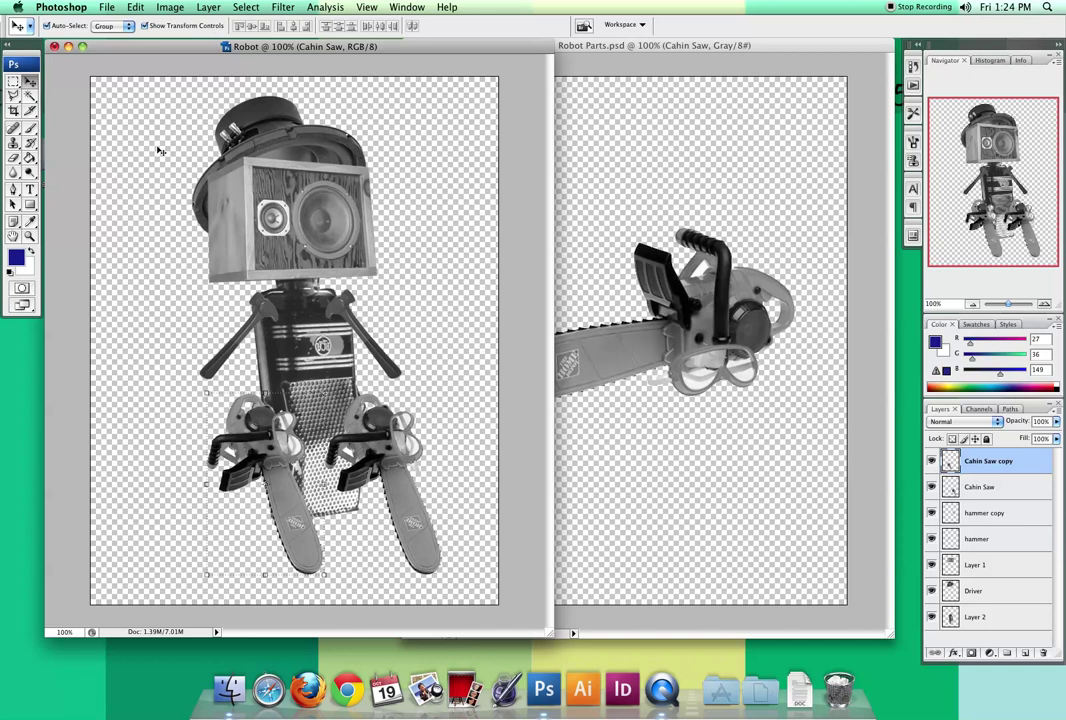
left_click(137, 11)
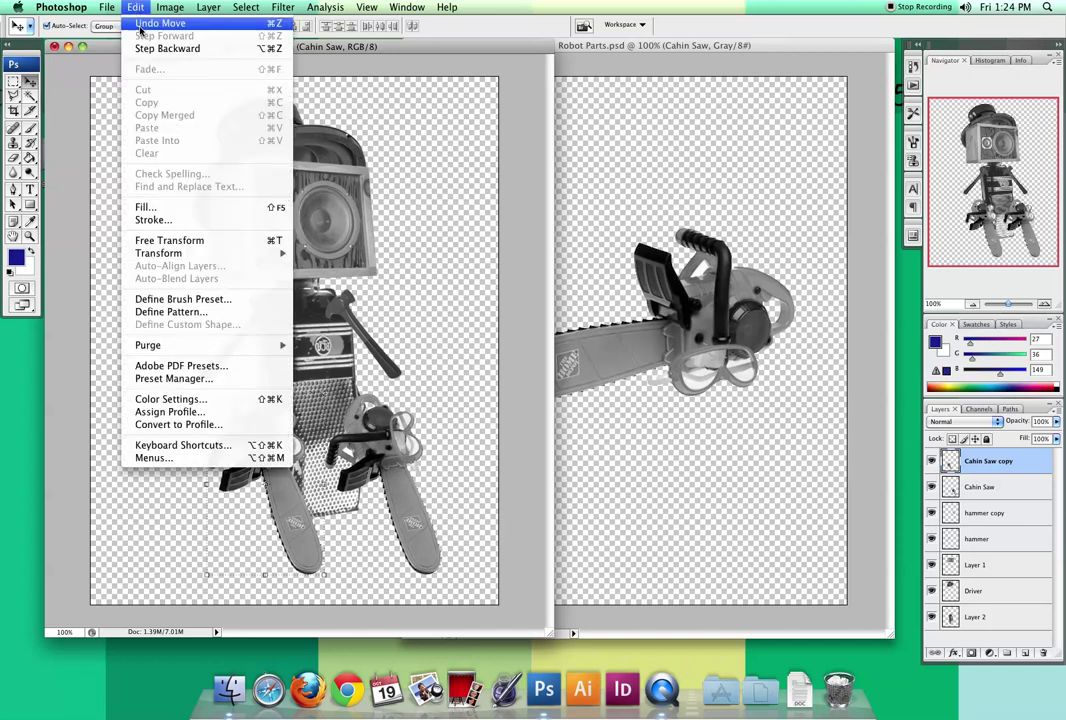
mouse_move(198, 254)
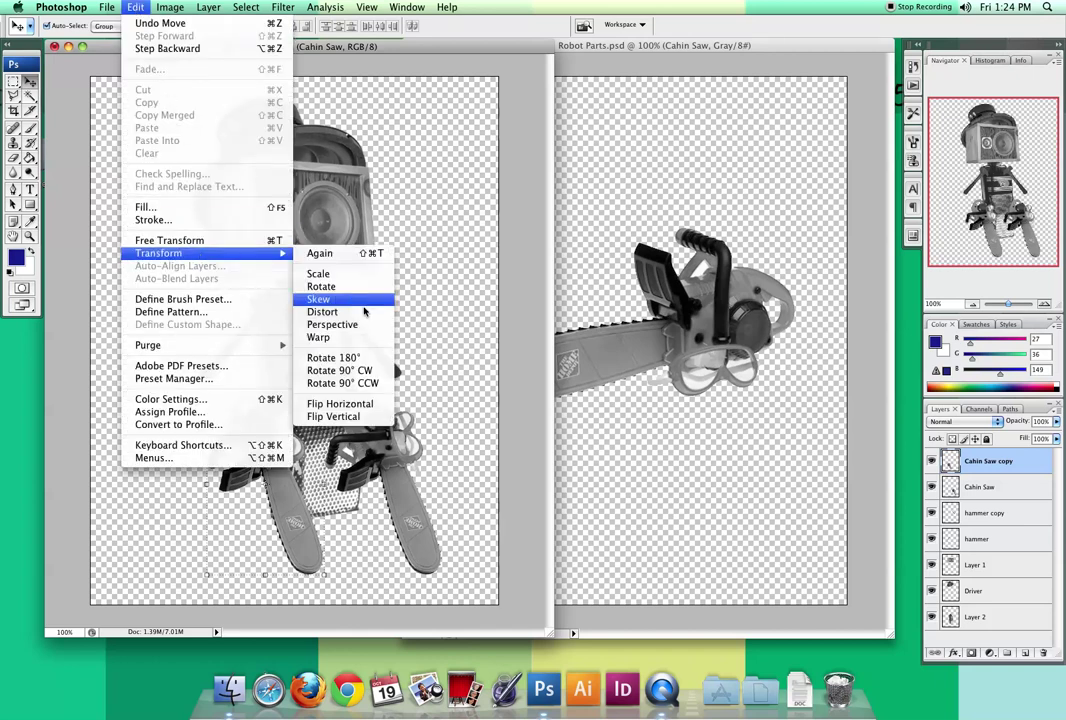
left_click(345, 404)
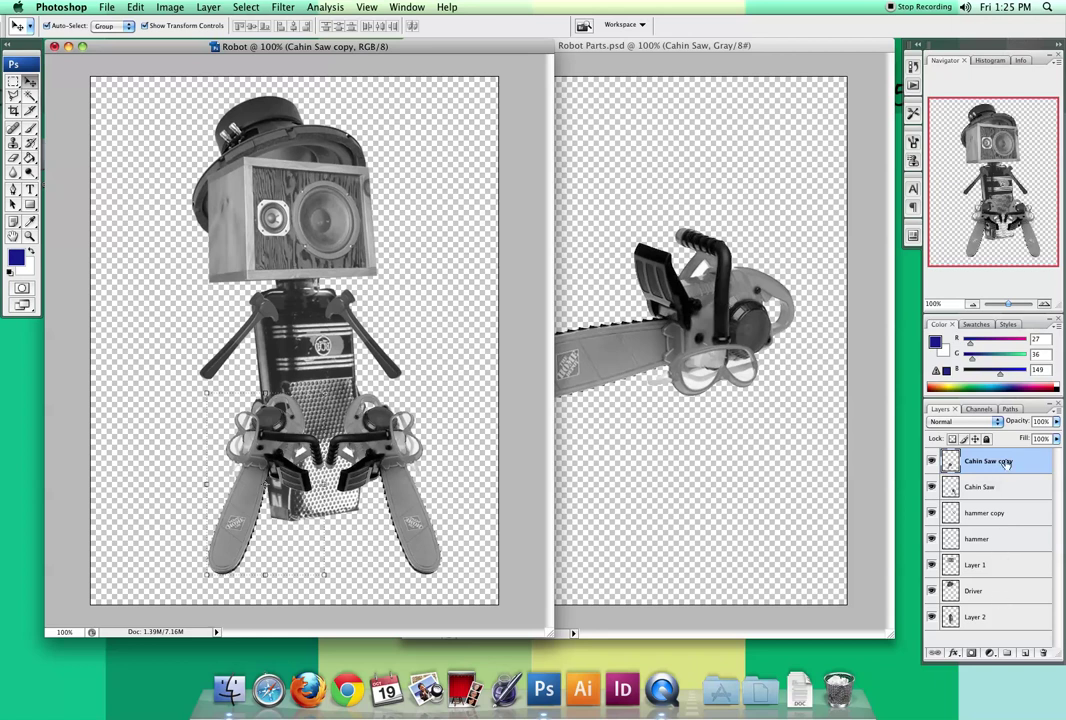
- Select all the robot layers, scale the whole figure down to about three quarters and move it up near the canvas centre
left_click(1007, 617, "shift")
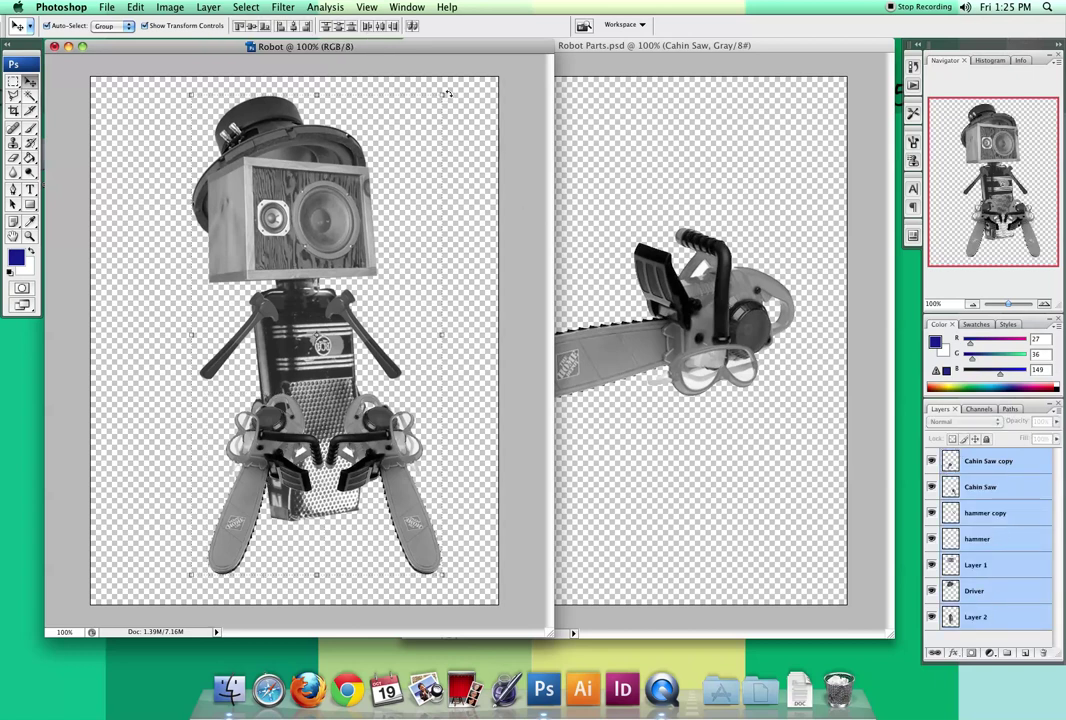
left_click_drag(443, 93, 388, 224)
key("Return")
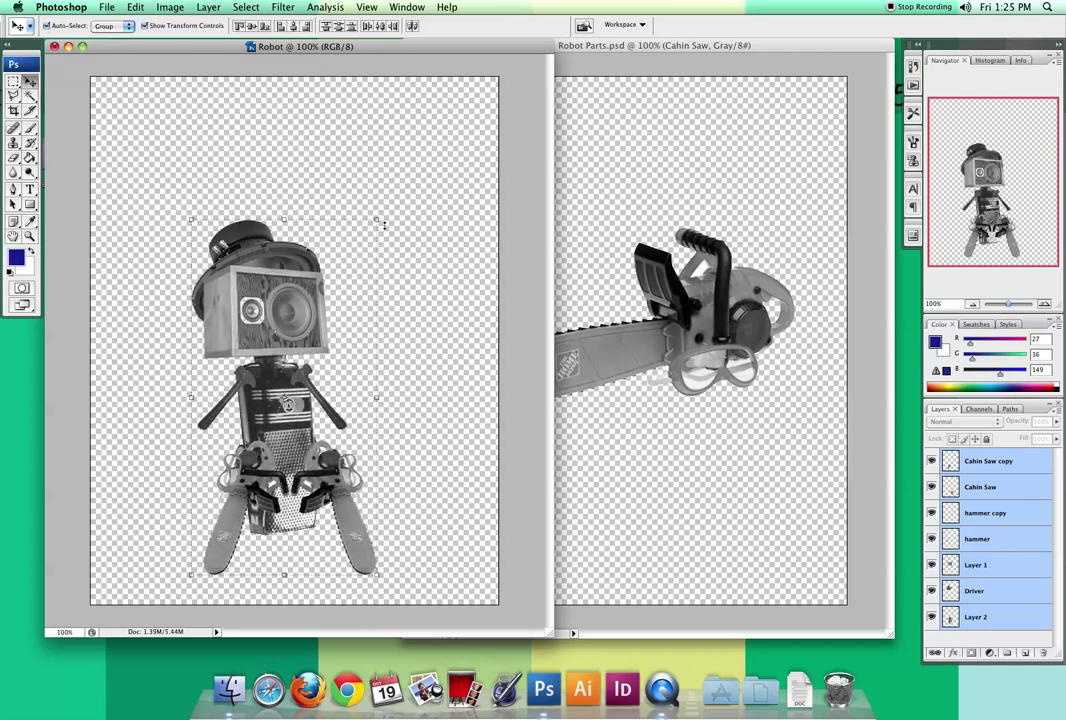
left_click_drag(308, 295, 323, 233)
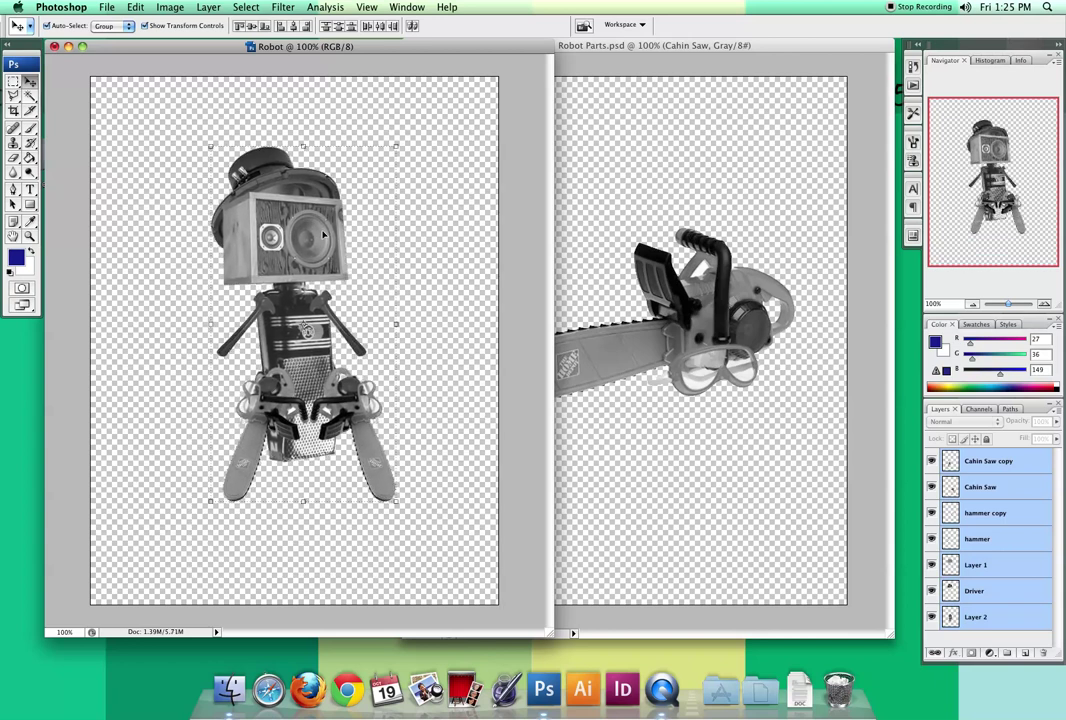
- Scale both chainsaw legs down to similar sizes and reposition them lower on either side of the microphone's base
left_click(969, 488)
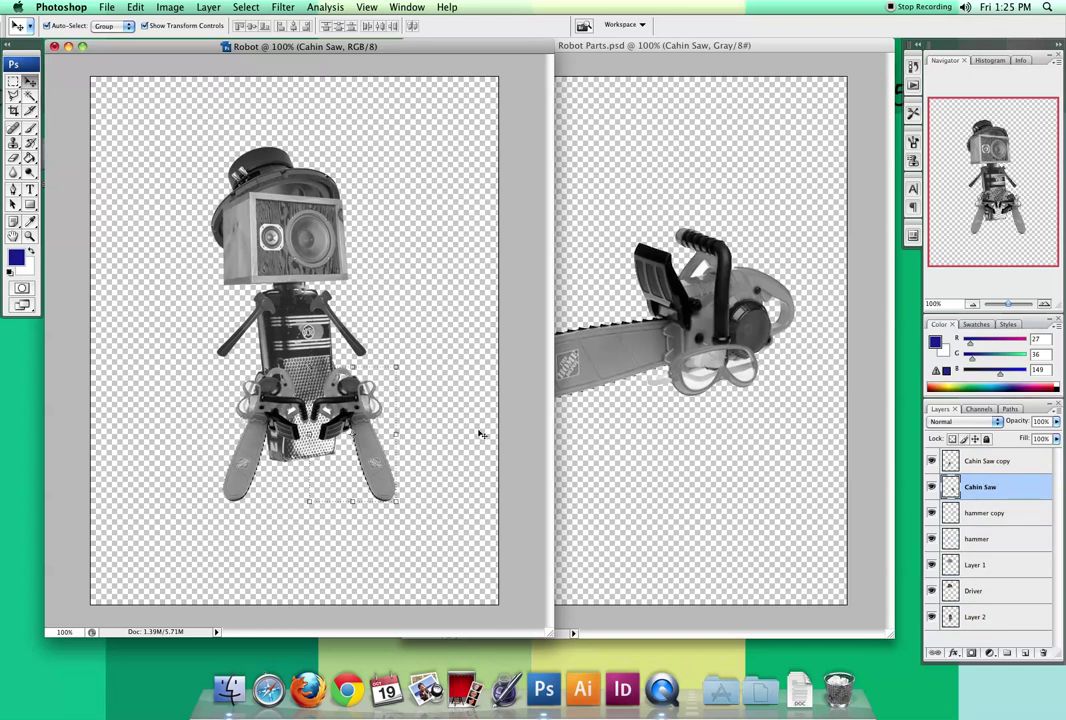
left_click_drag(398, 367, 390, 383)
key("Return")
left_click_drag(354, 433, 279, 408)
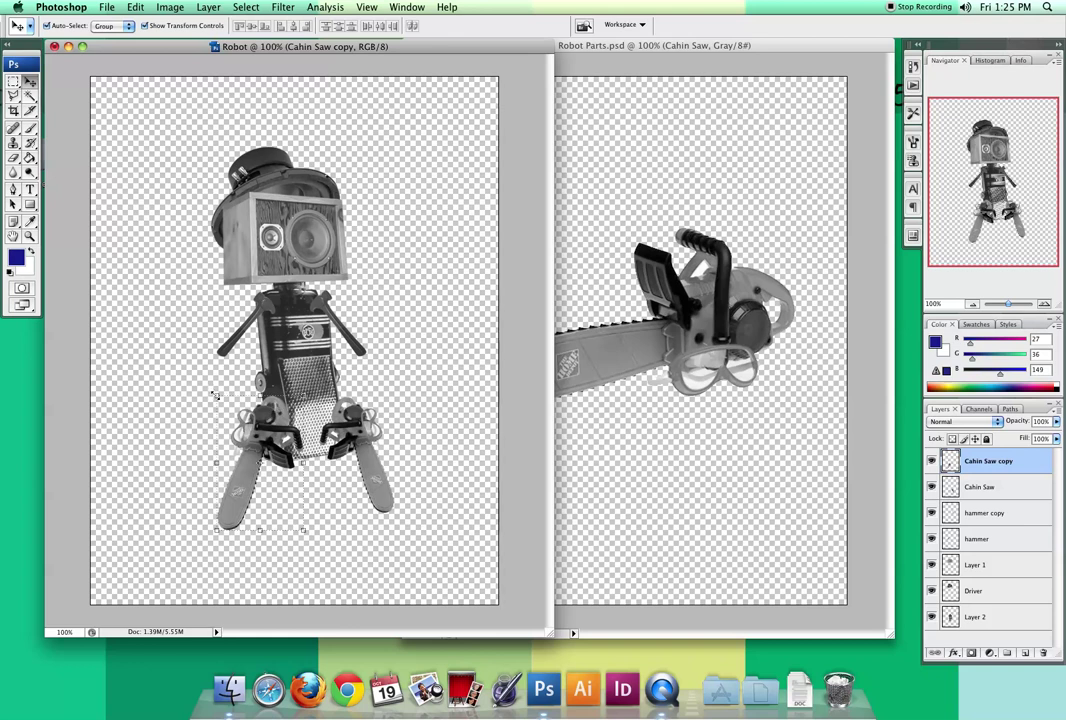
key("super+t")
left_click_drag(216, 398, 224, 406)
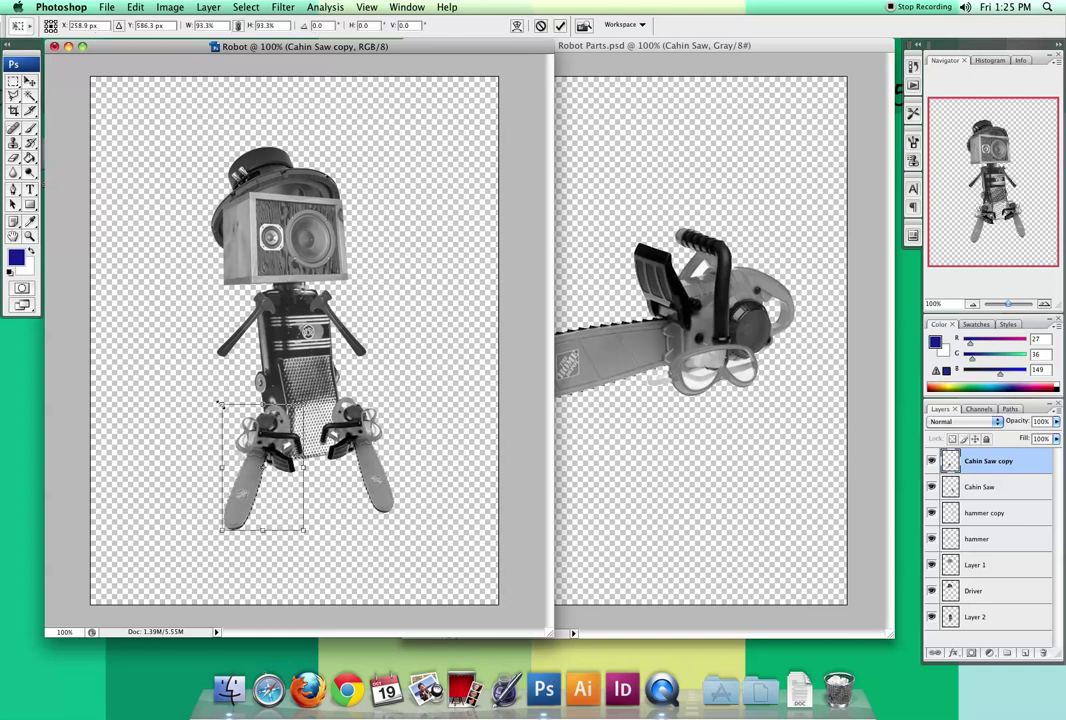
key("Return")
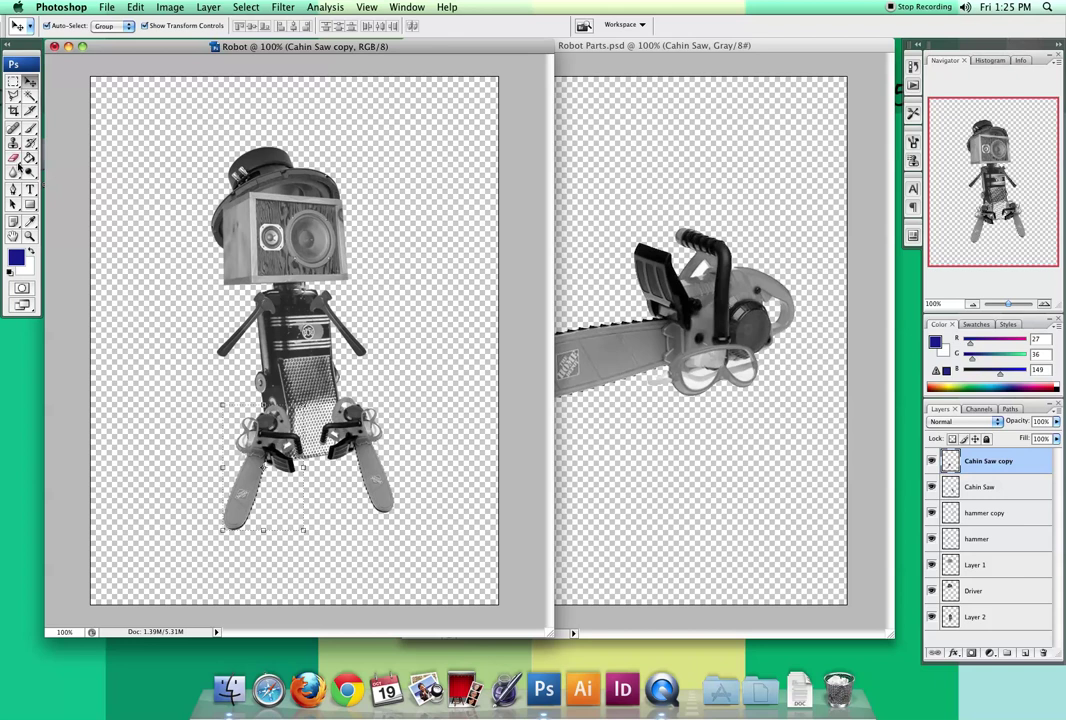
- Erase the safety goggles from both chainsaw legs, working on the Cahin Saw copy and Cahin Saw layers with a 21 px eraser
key("e")
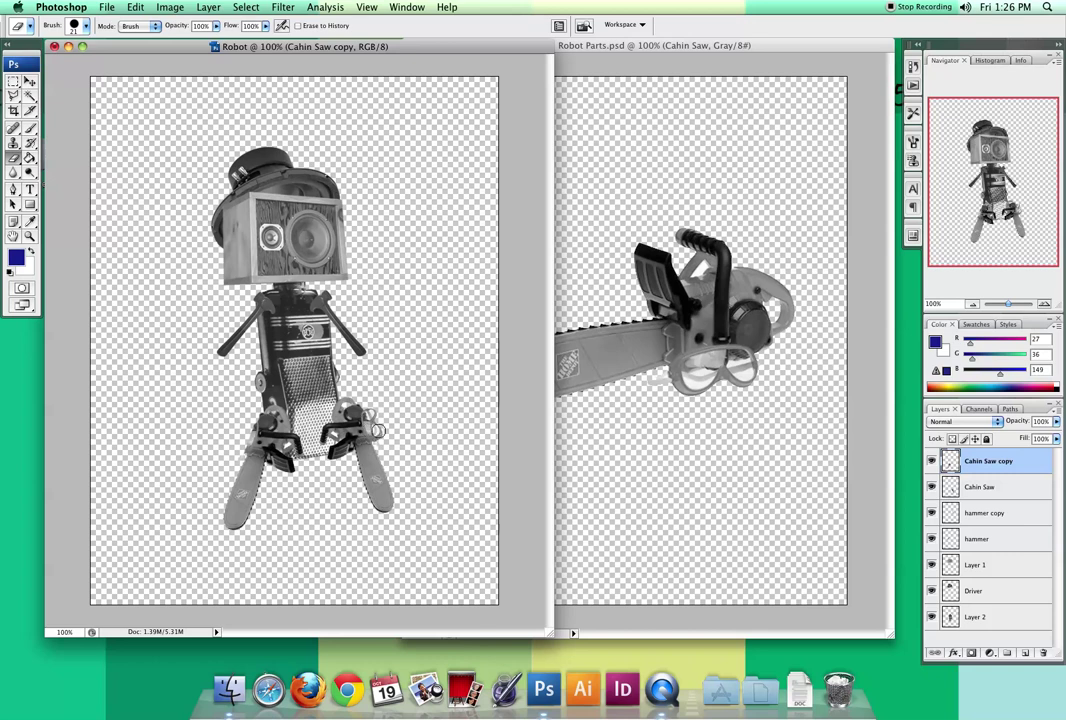
left_click(979, 490)
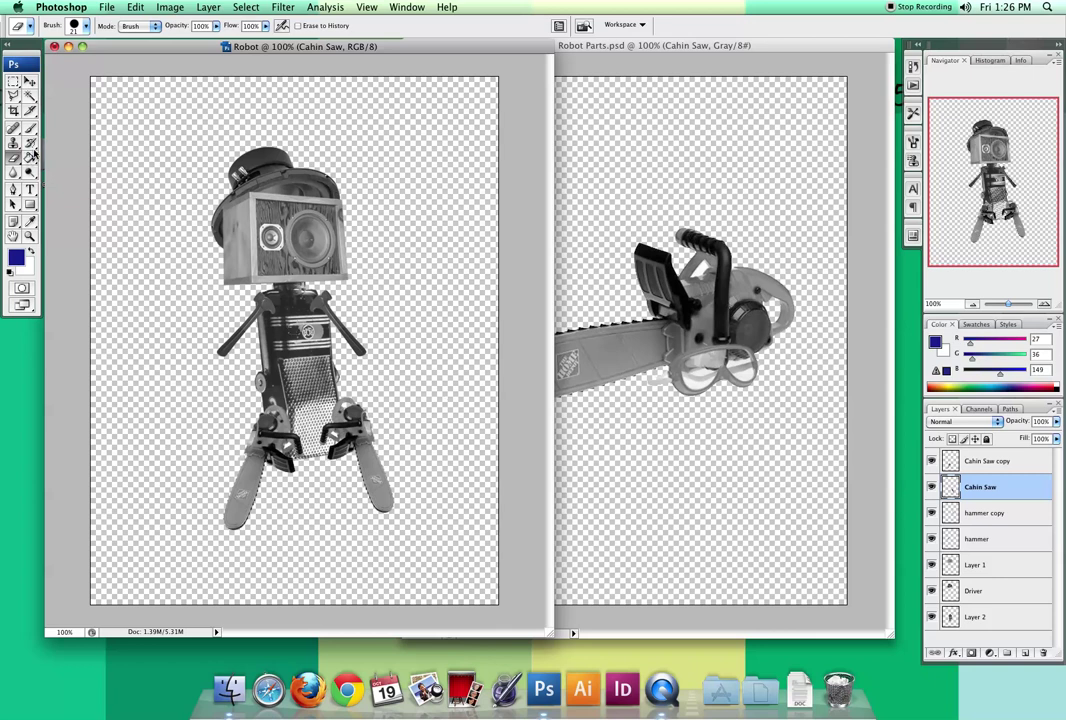
- Draw a rounded freehand Lasso selection over the speaker head's left edge and clear it
left_click(13, 94)
left_click(65, 93)
left_click_drag(198, 232, 212, 214)
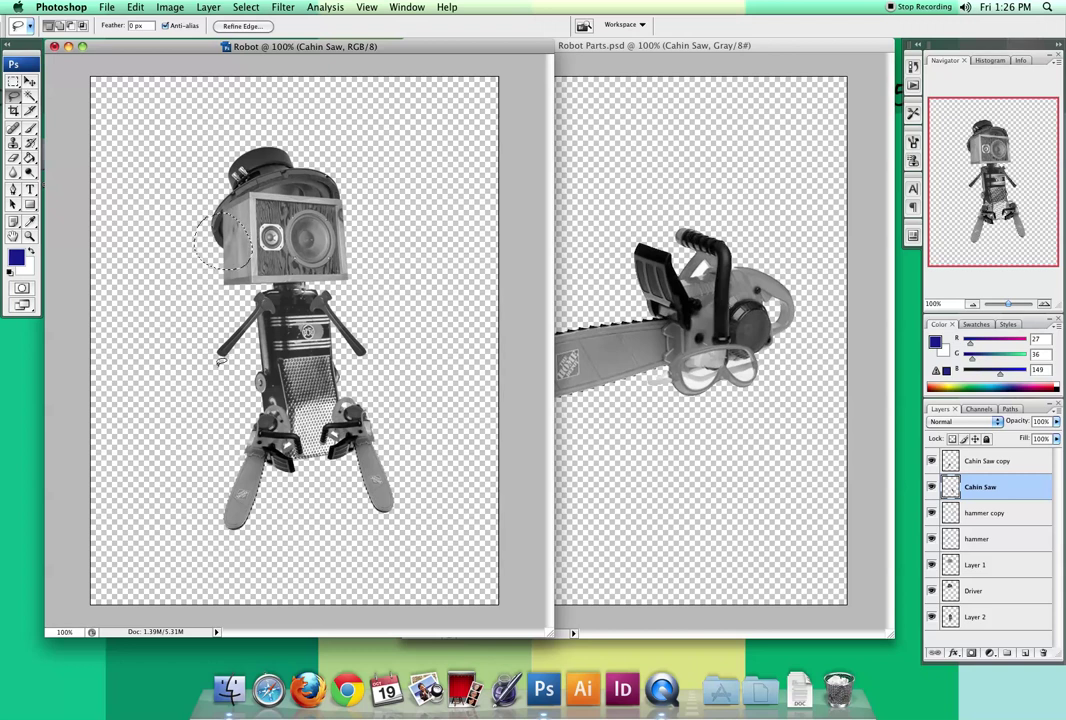
left_click(207, 244)
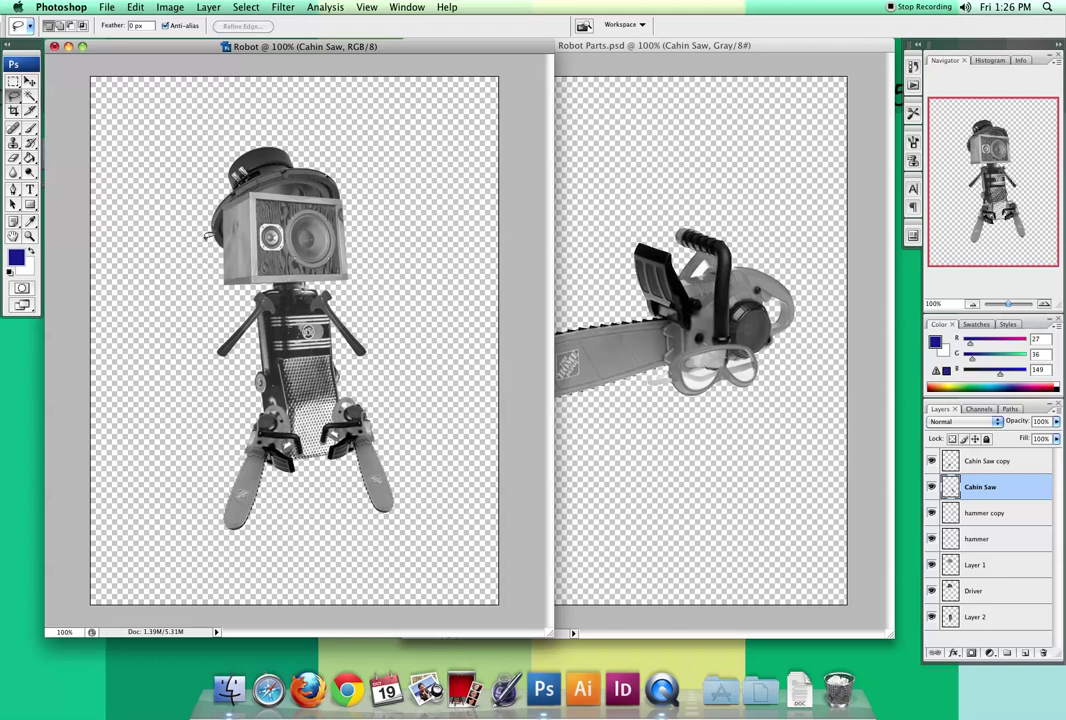
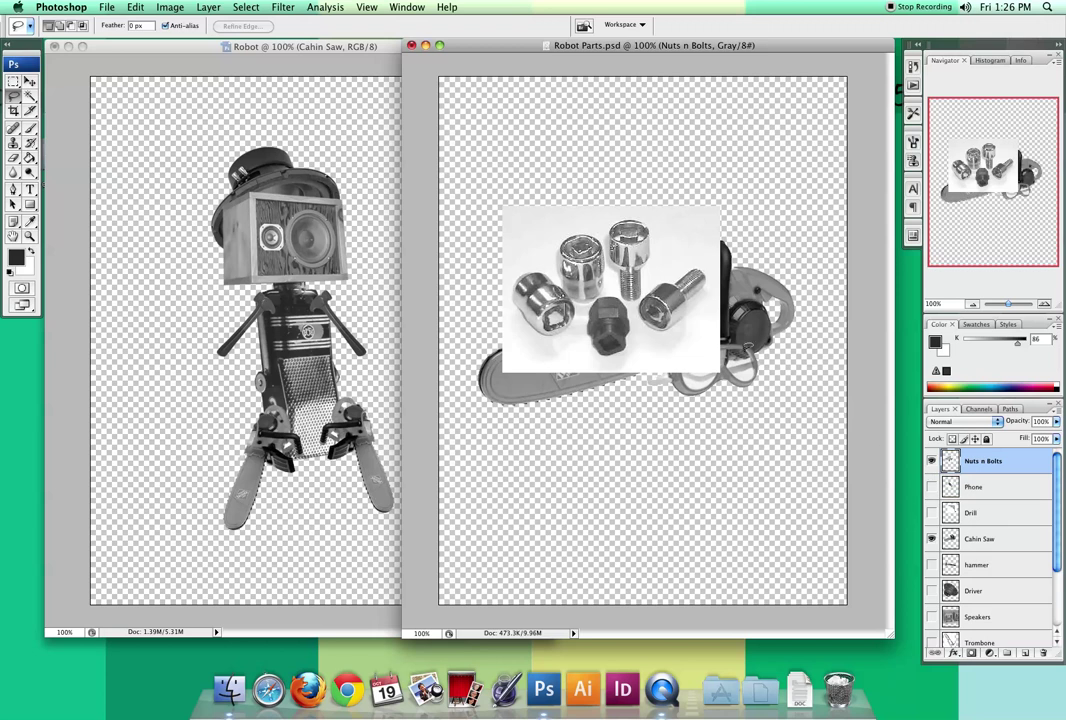
- Hide the Cahin Saw layer in Robot Parts.psd and shift the Nuts n Bolts photo slightly toward the canvas centre
left_click(931, 538)
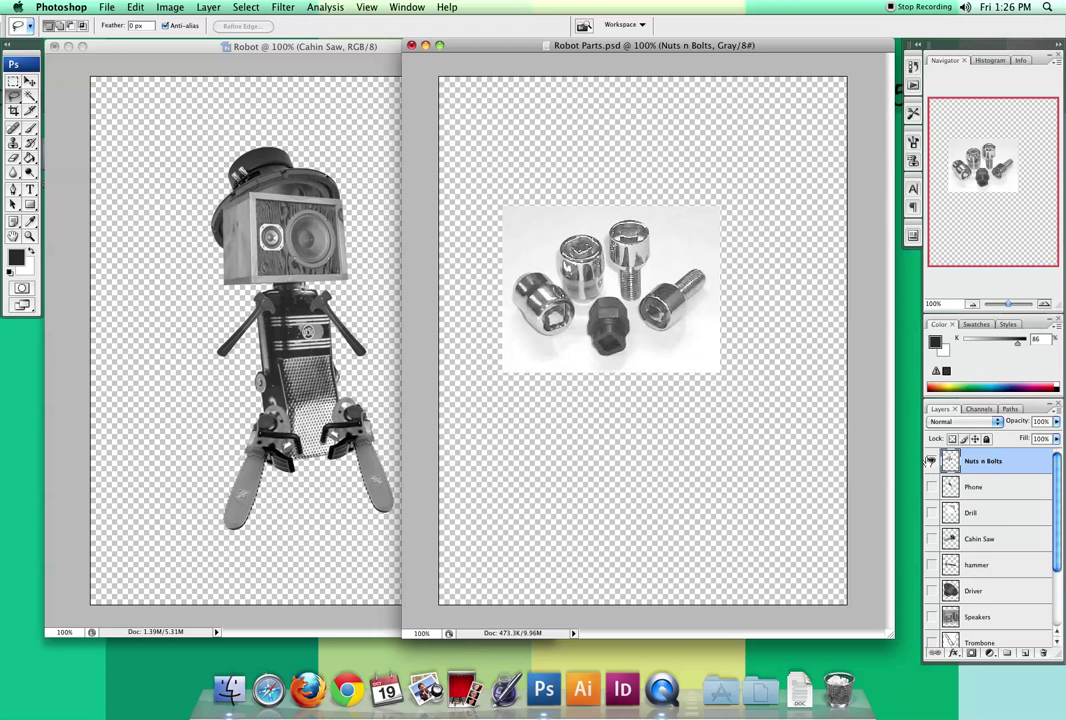
left_click(31, 82)
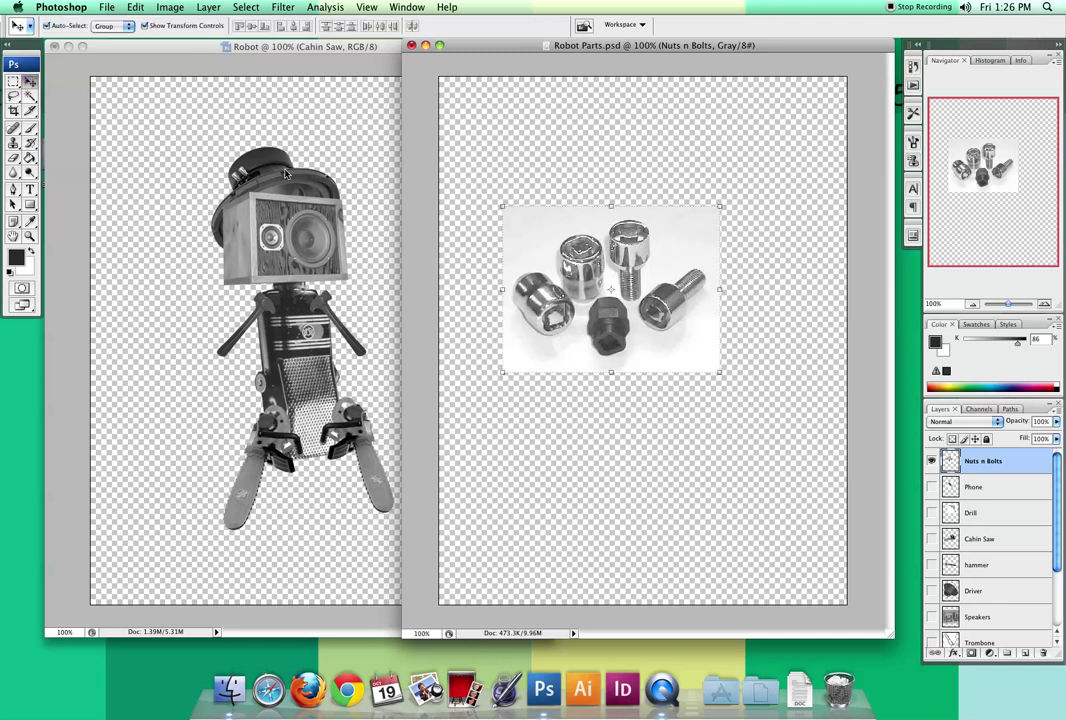
key("super+t")
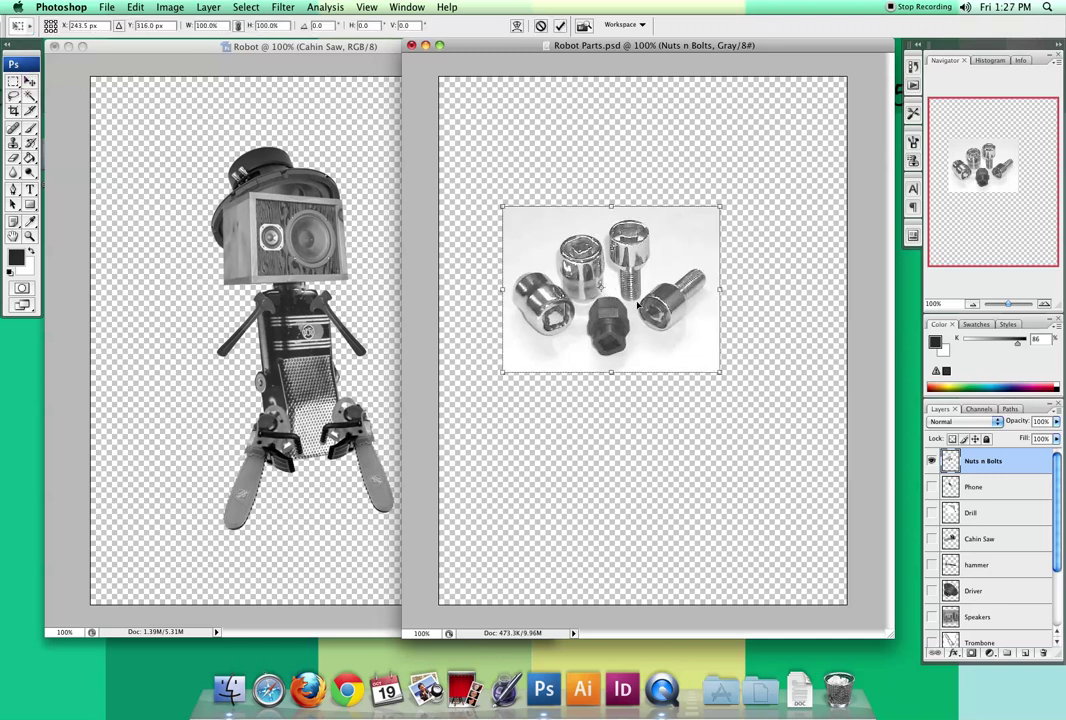
key("Return")
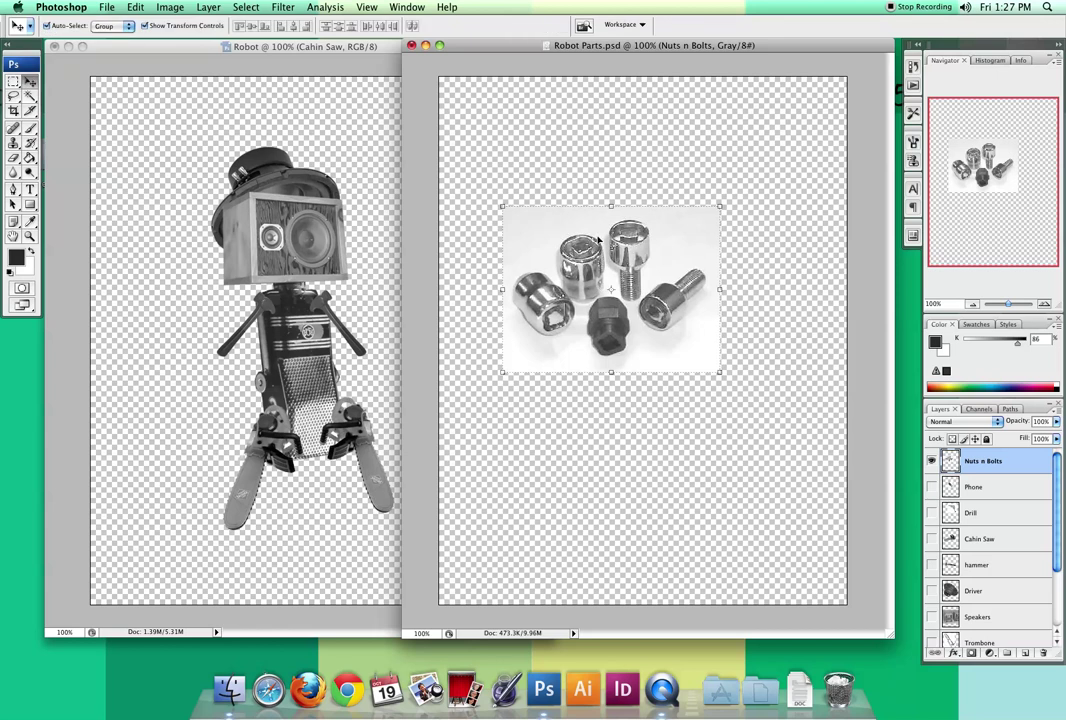
left_click_drag(632, 252, 651, 270)
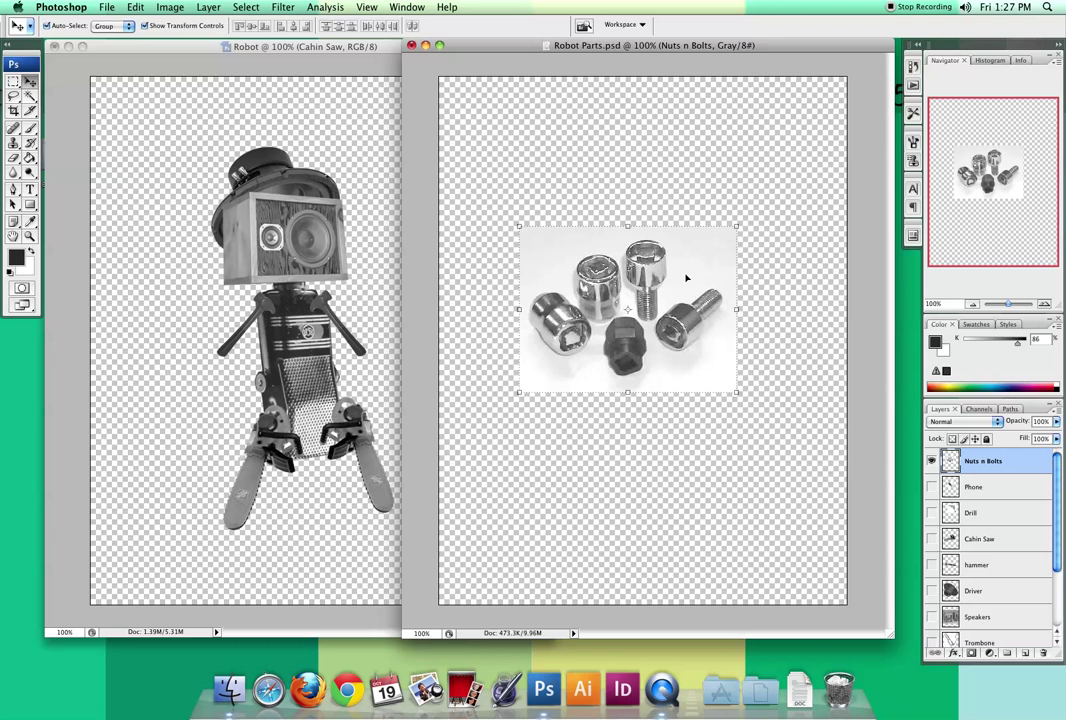
- Remove the white background around the nuts and bolts using the Magic Wand at tolerance 32, and clear the selection
left_click(28, 94)
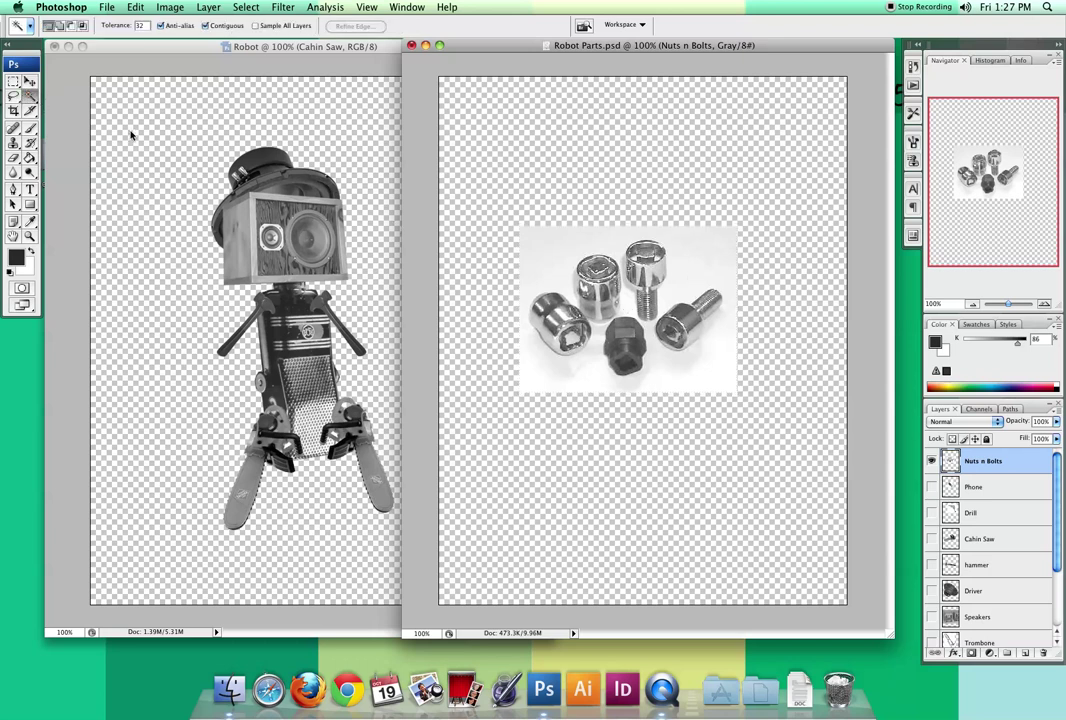
left_click(555, 248)
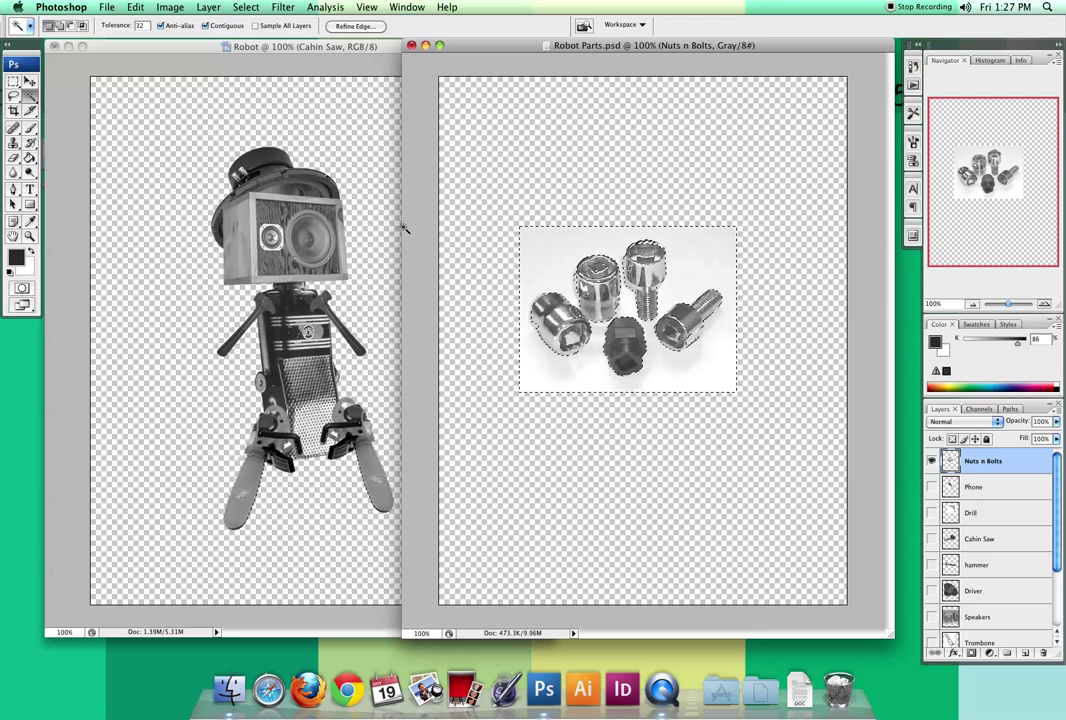
key("Delete")
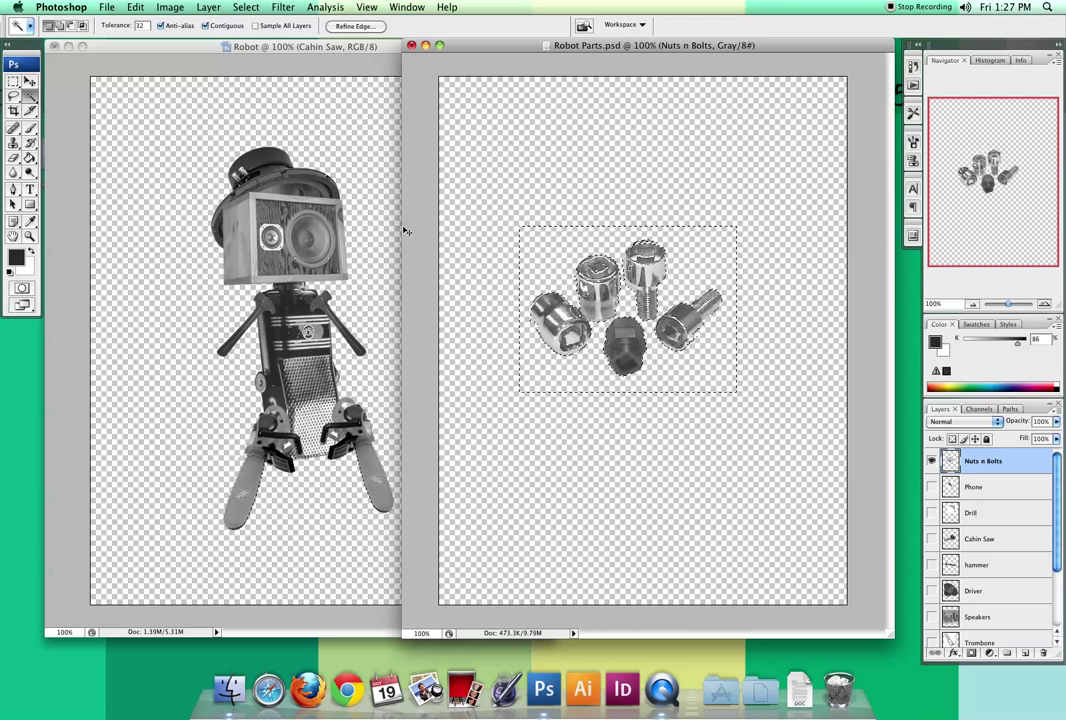
key("super+d")
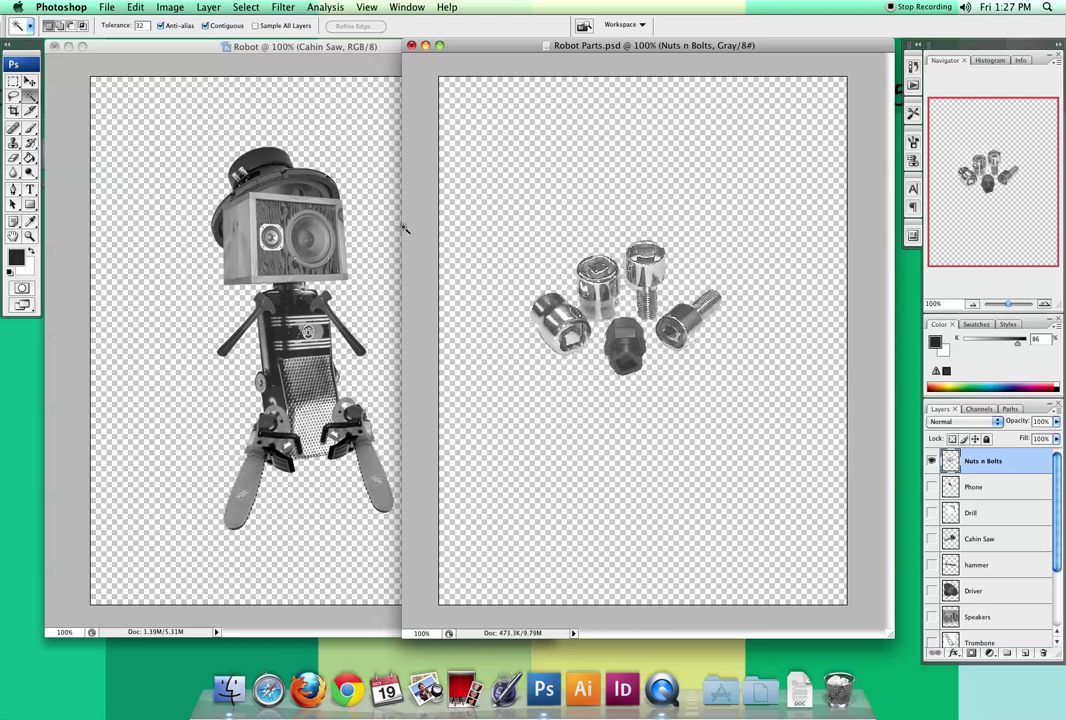
- Lasso the rightmost bolt and copy it into the Robot document beside the left hammer arm
left_click(14, 95)
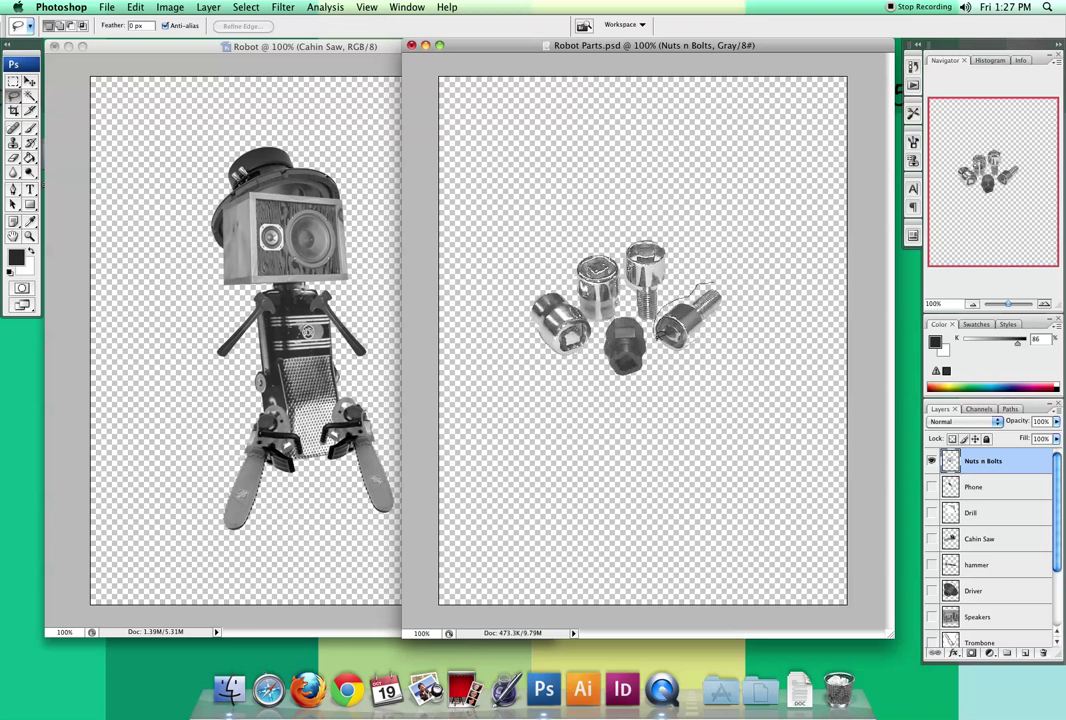
mouse_move(667, 352)
left_mouse_down()
mouse_move(700, 352)
mouse_move(724, 330)
mouse_move(740, 300)
mouse_move(711, 279)
left_mouse_up()
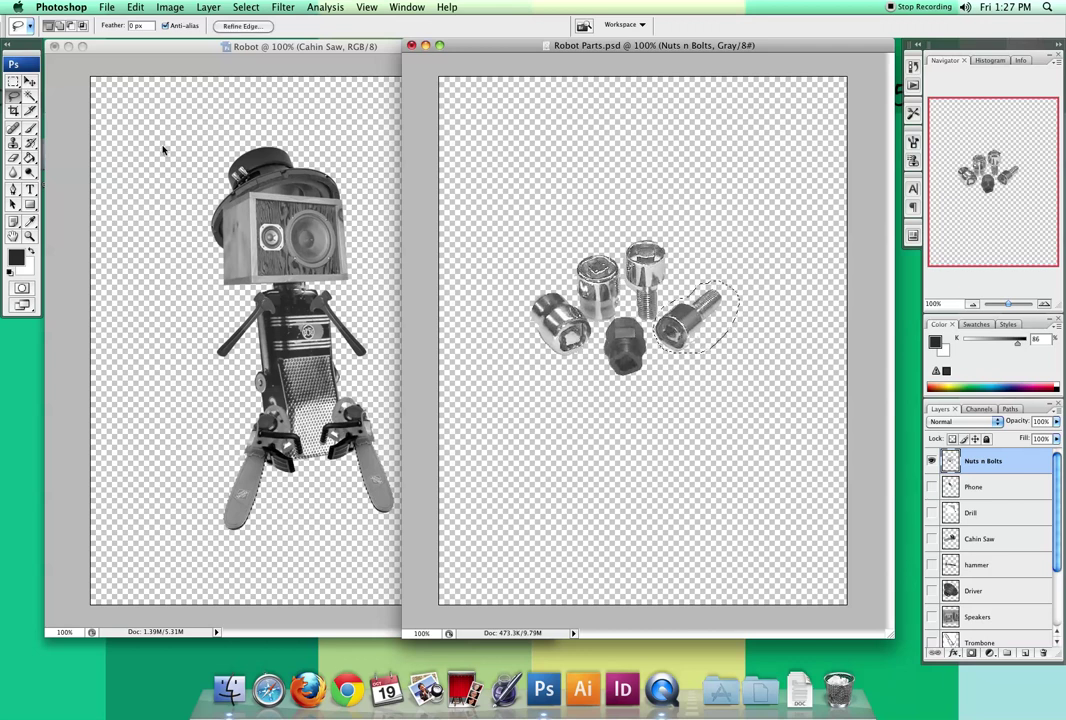
left_click(30, 80)
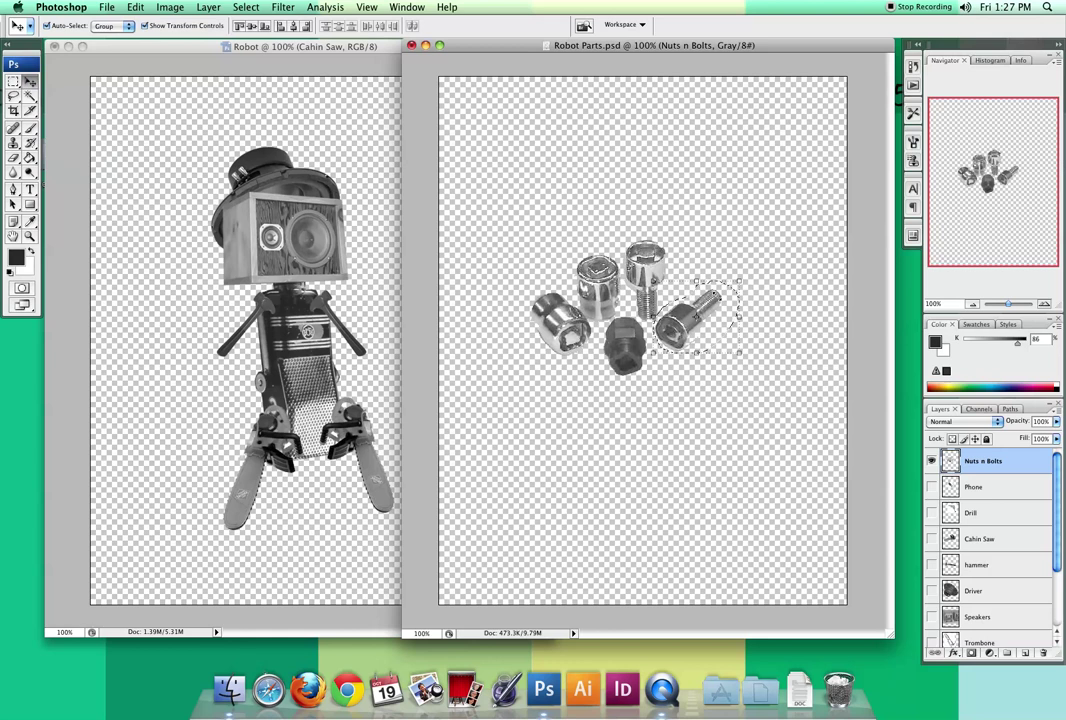
left_click_drag(667, 318, 236, 380)
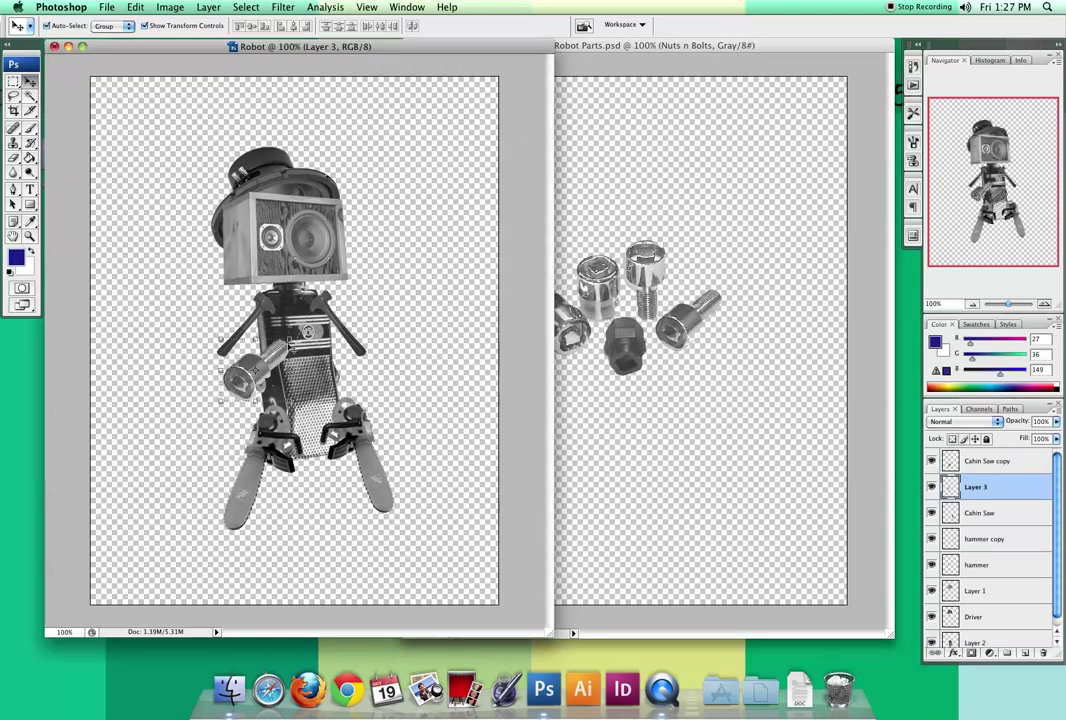
- Shrink the bolt, rotate it about -49° to hang upright, and place it as a hand at the left hammer's end
left_click_drag(290, 338, 222, 362)
key("Return")
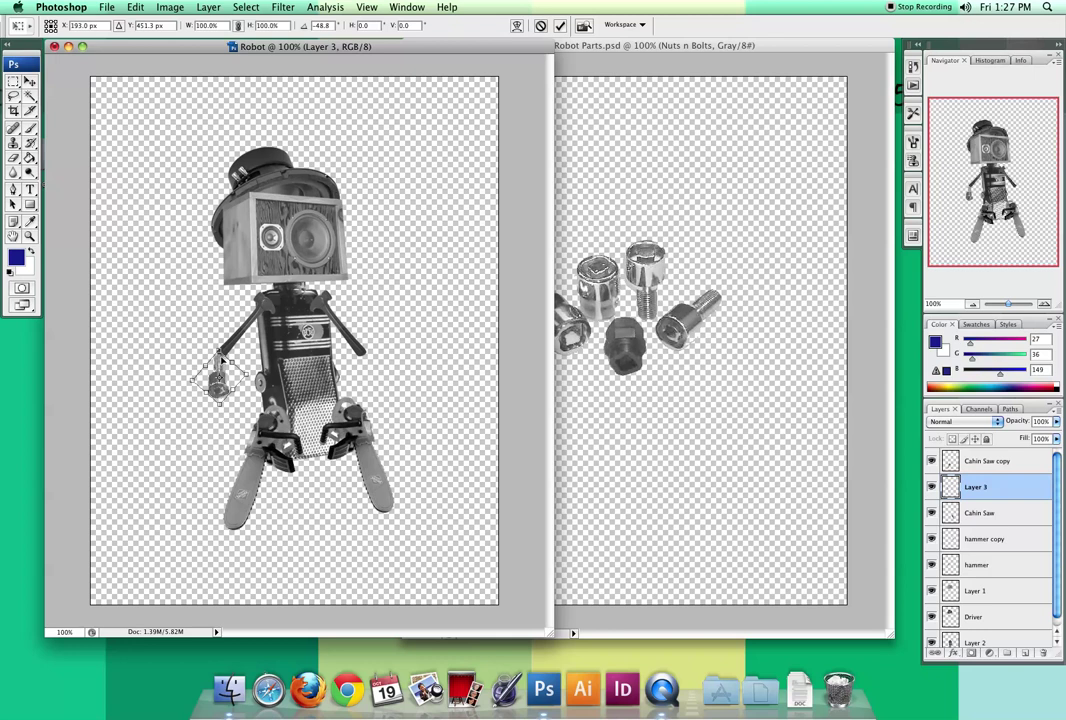
key("Return")
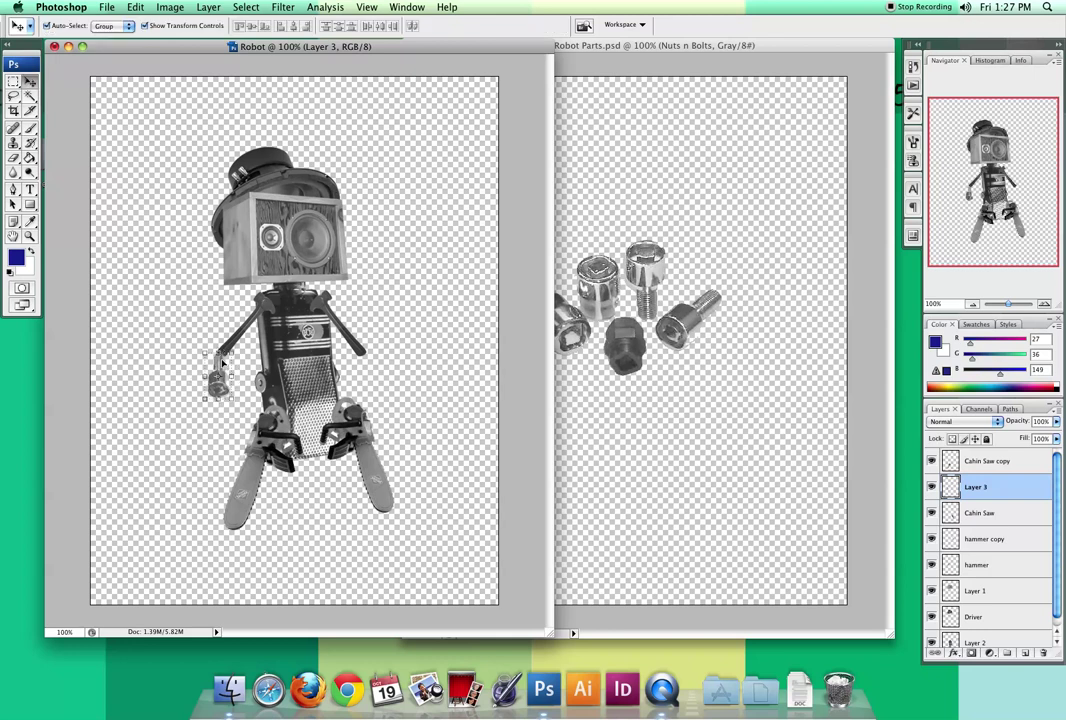
- Duplicate the bolt hand, rotate the copy about -35° and fit it to the end of the right hammer arm
left_click_drag(222, 362, 365, 355)
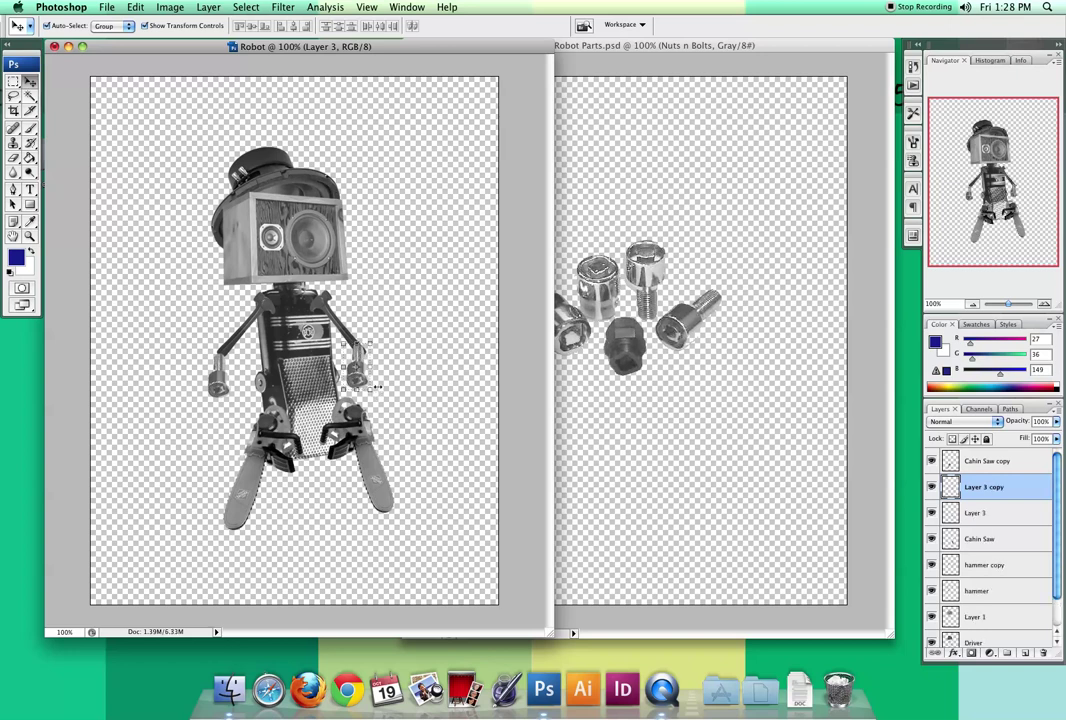
left_click_drag(378, 387, 390, 370)
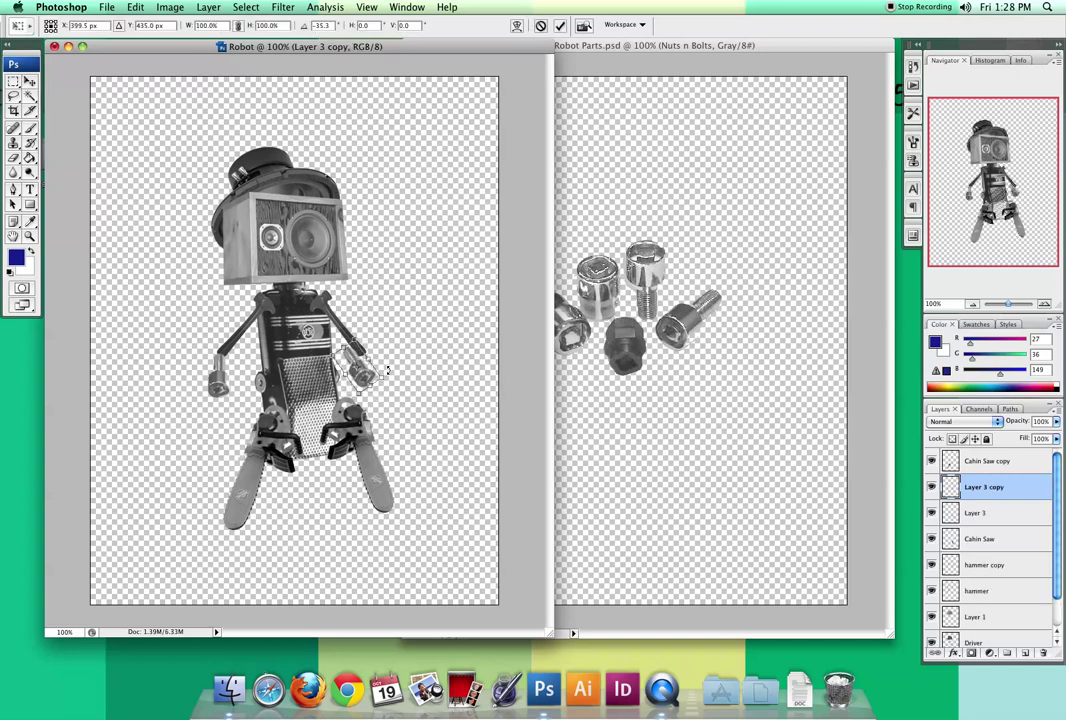
key("Return")
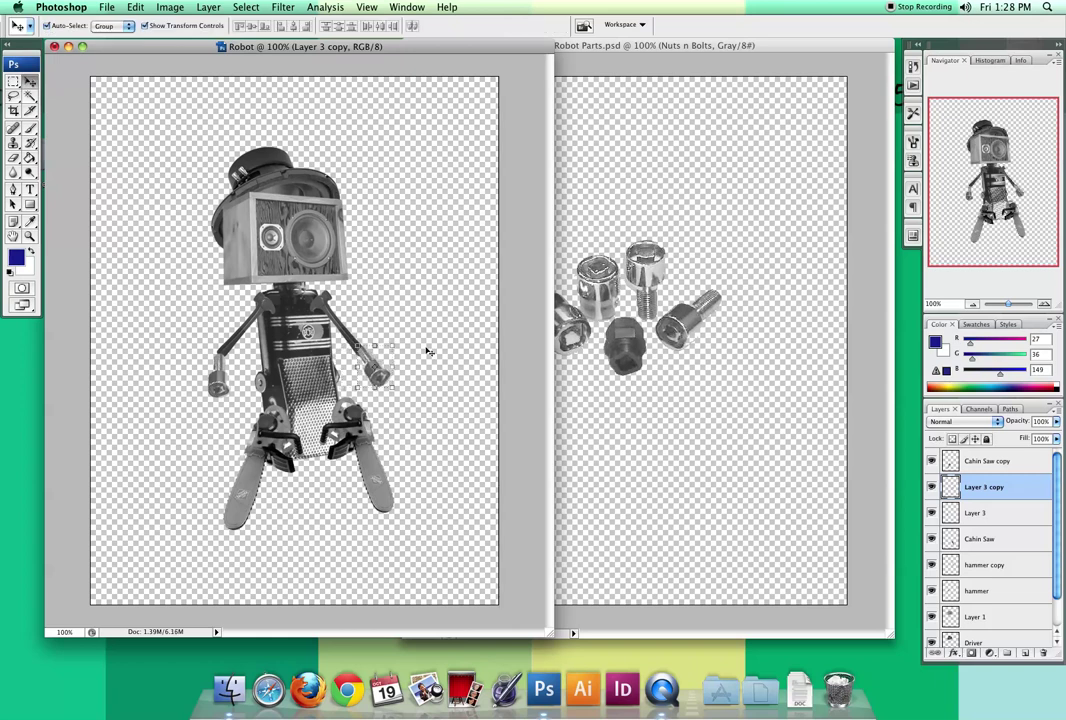
- Show only the Plugs layer in Robot Parts.psd, hiding Nuts n Bolts, and move the plugs photo fully onto the canvas near its centre
left_click(560, 303)
key("super+d")
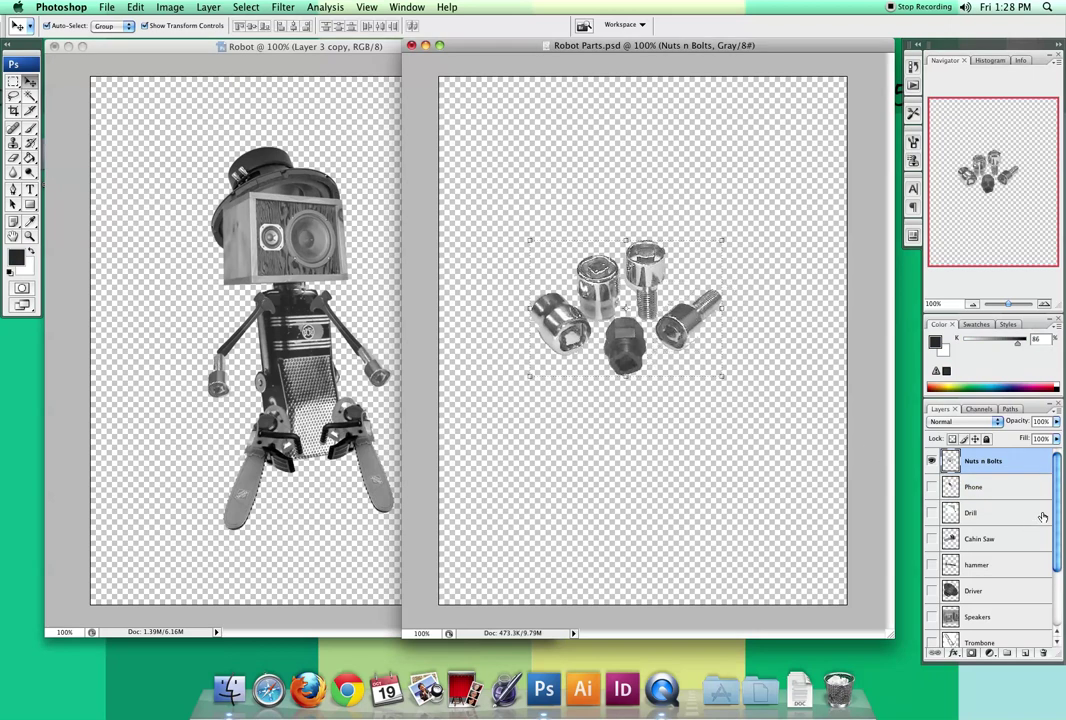
left_click_drag(1058, 511, 1053, 578)
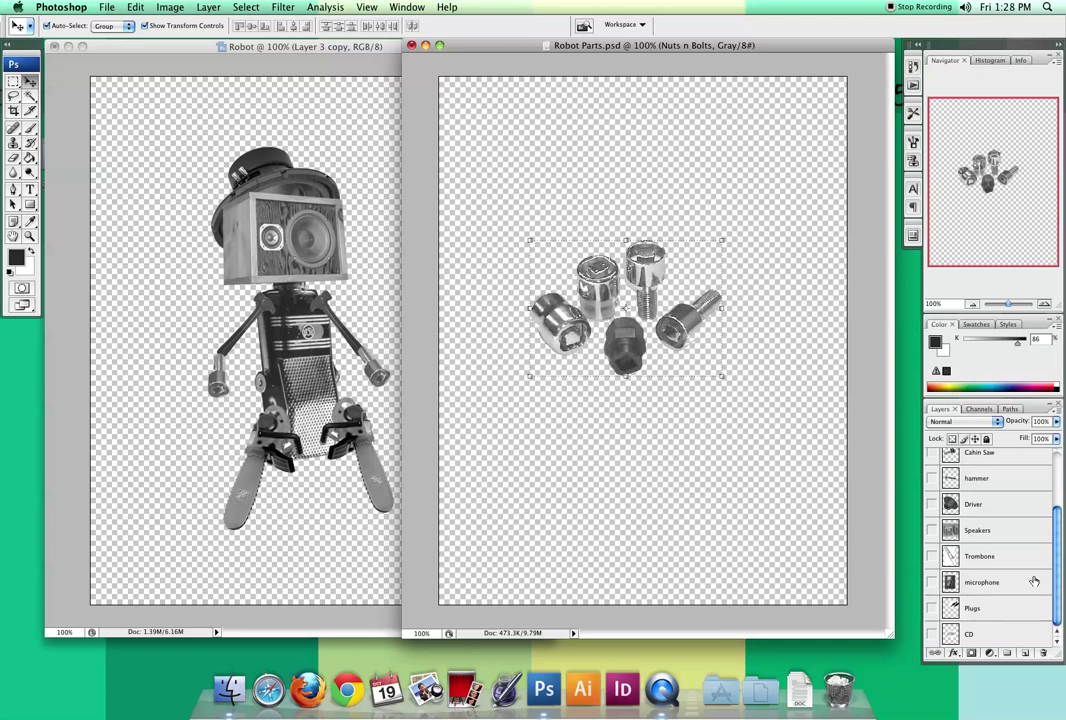
left_click(932, 608)
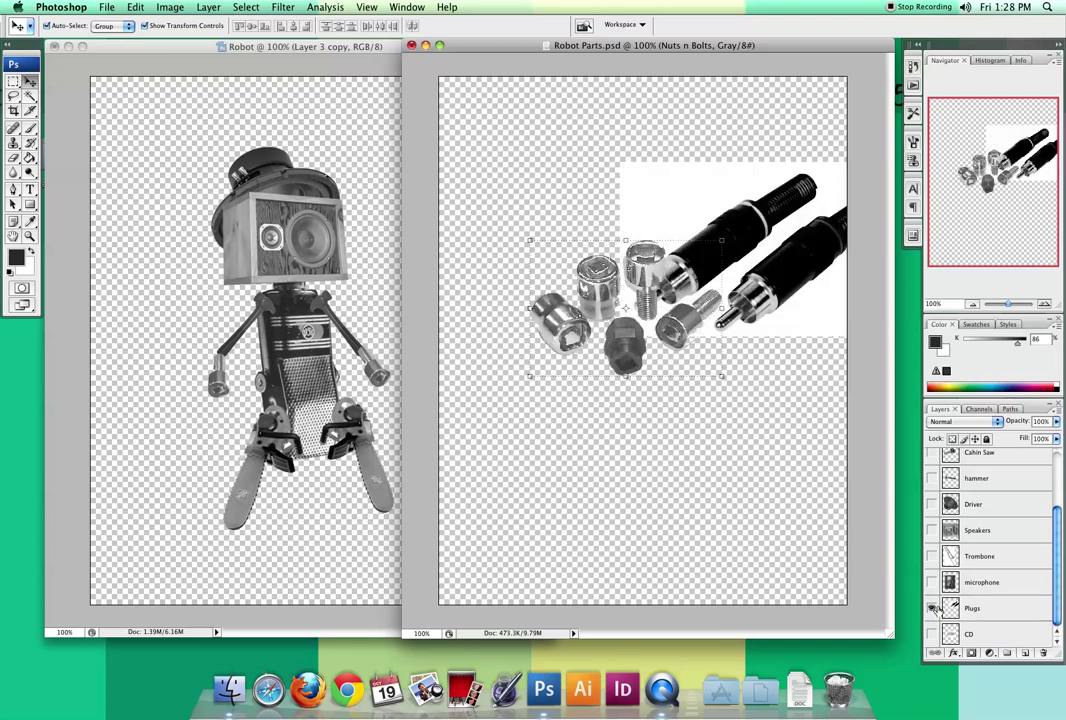
left_click(991, 609)
left_click_drag(1055, 587, 1057, 497)
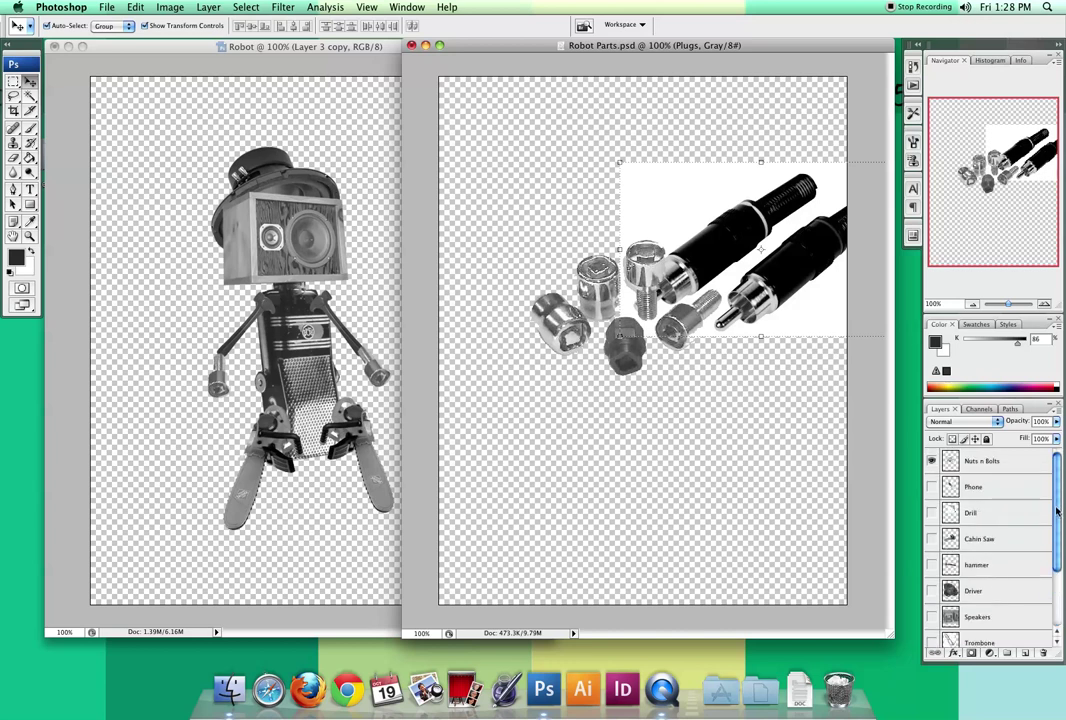
left_click(932, 461)
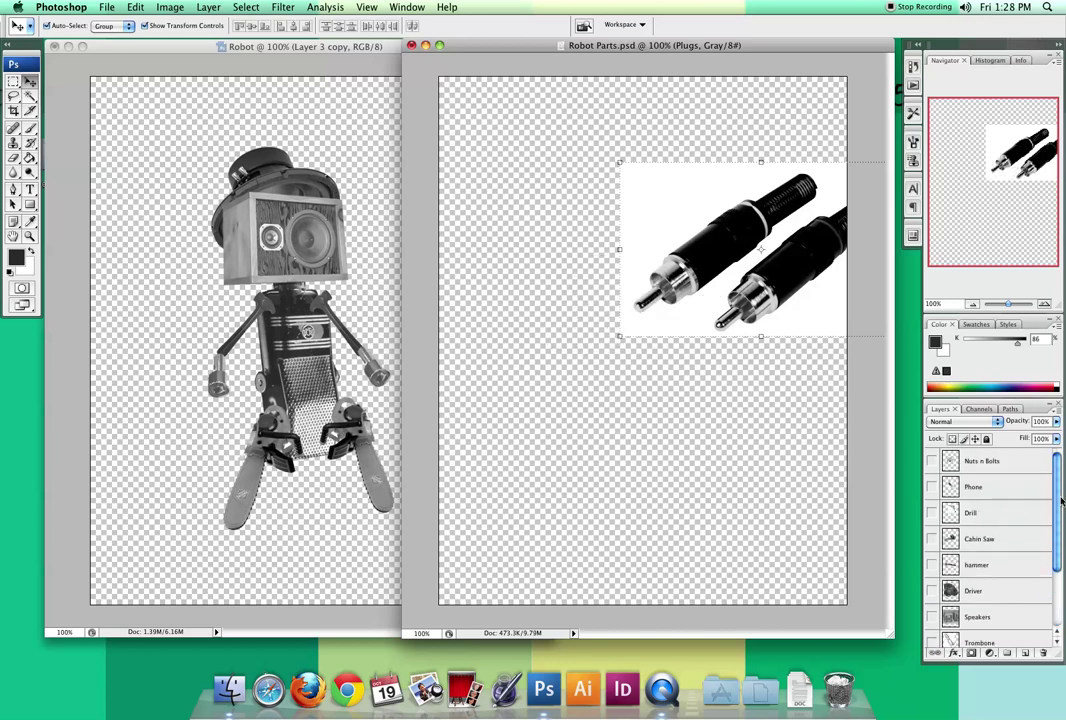
left_click_drag(1061, 500, 1053, 567)
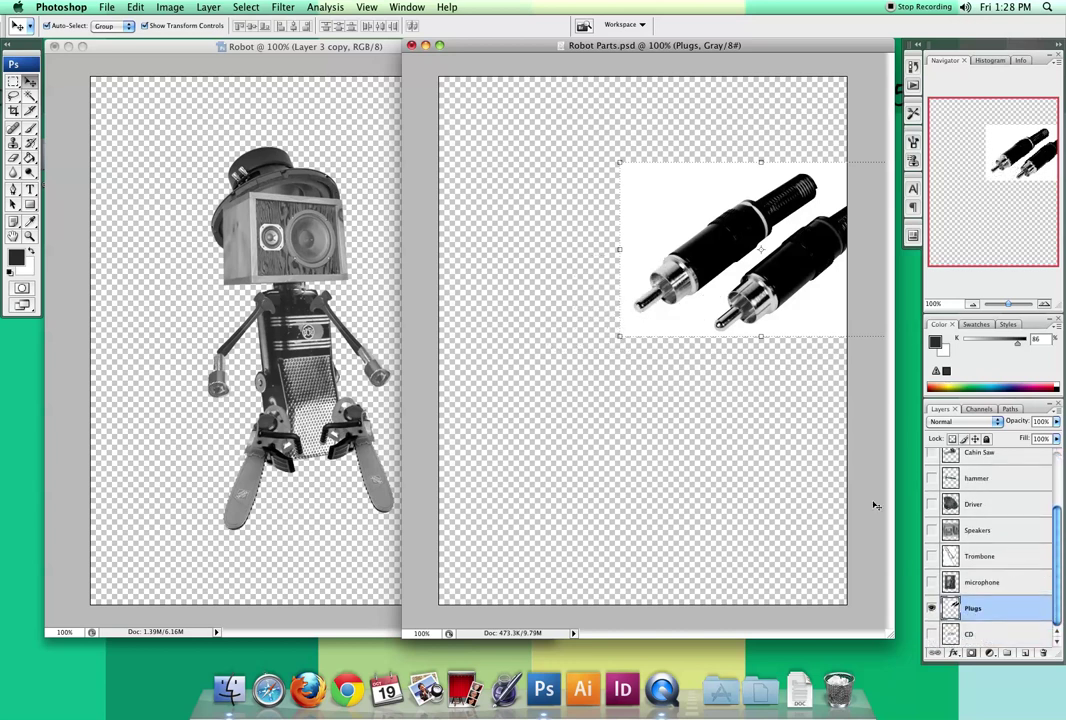
left_click_drag(755, 211, 667, 290)
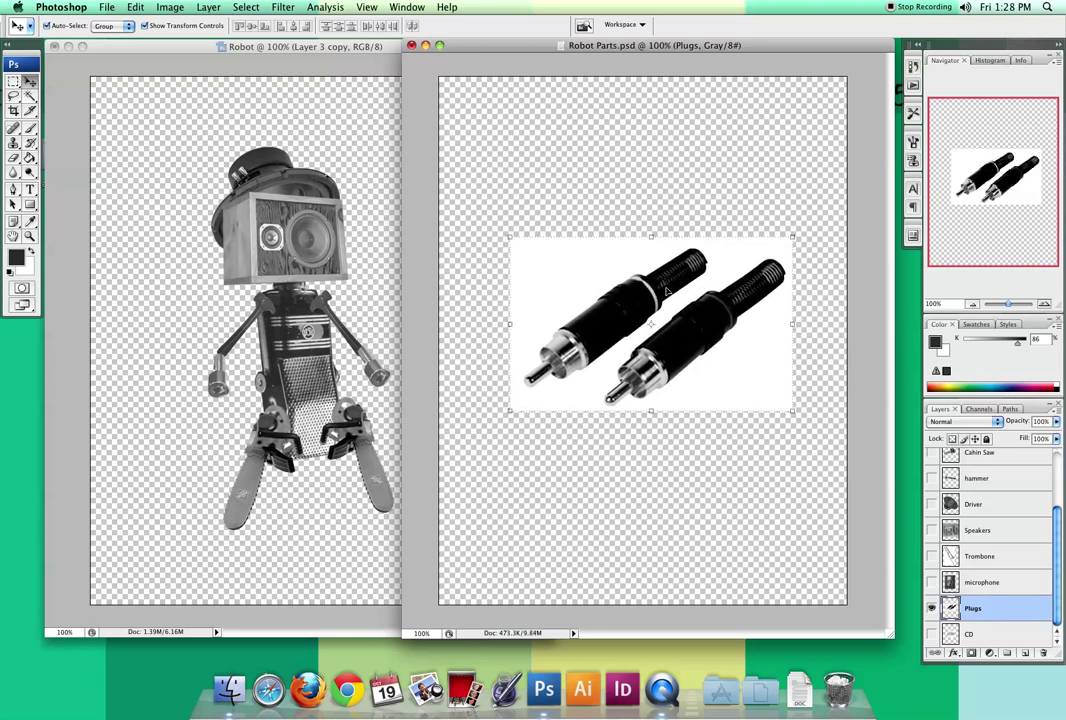
- Remove the white background around the two plugs using the Magic Wand at tolerance 32, and clear the selection
left_click(30, 97)
left_click(571, 284)
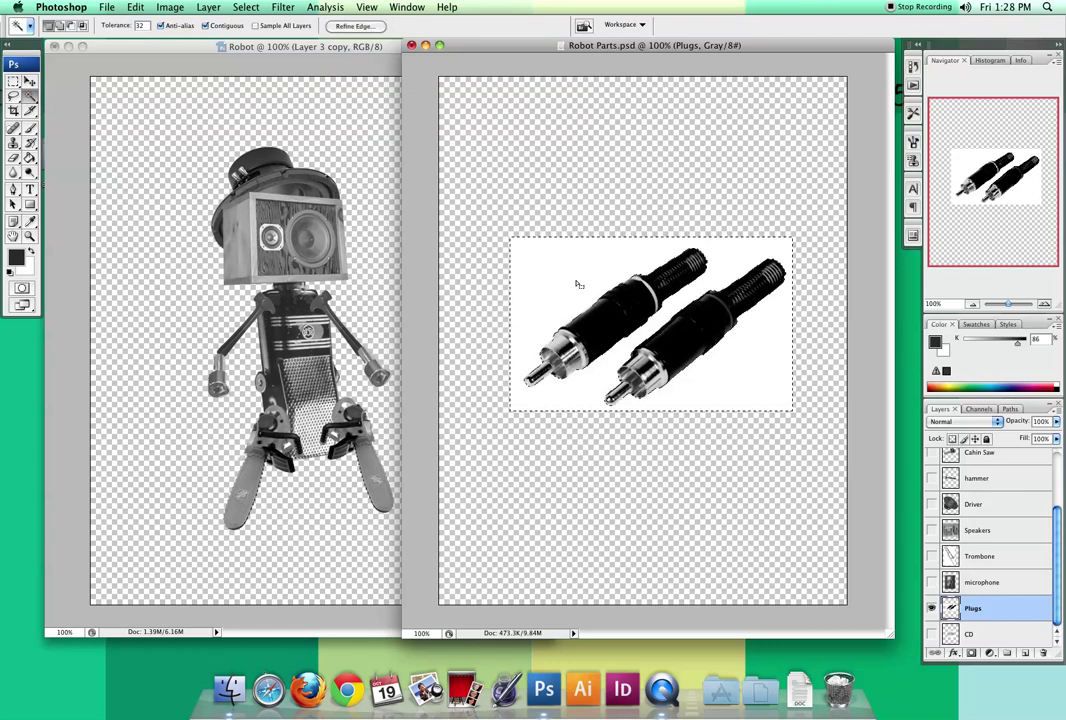
key("Delete")
key("super+d")
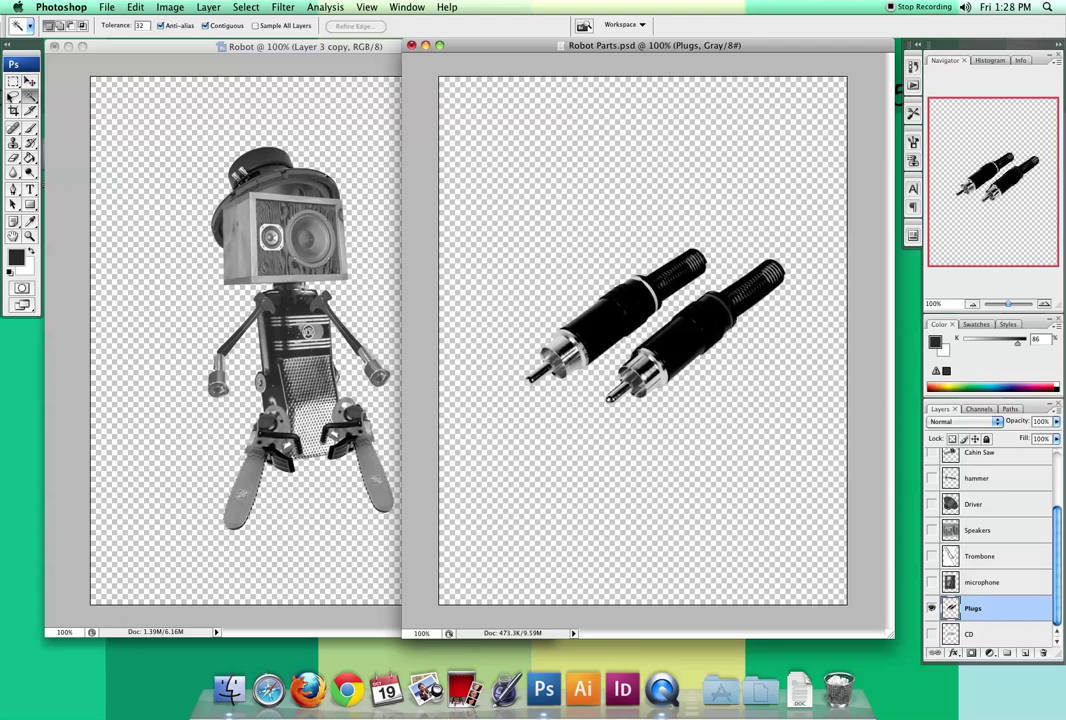
- Lasso the left plug and copy it into the Robot document
left_click(13, 95)
mouse_move(691, 228)
left_mouse_down()
mouse_move(614, 250)
mouse_move(534, 297)
mouse_move(505, 335)
mouse_move(495, 375)
mouse_move(508, 410)
mouse_move(588, 387)
mouse_move(663, 323)
mouse_move(718, 260)
mouse_move(689, 228)
left_mouse_up()
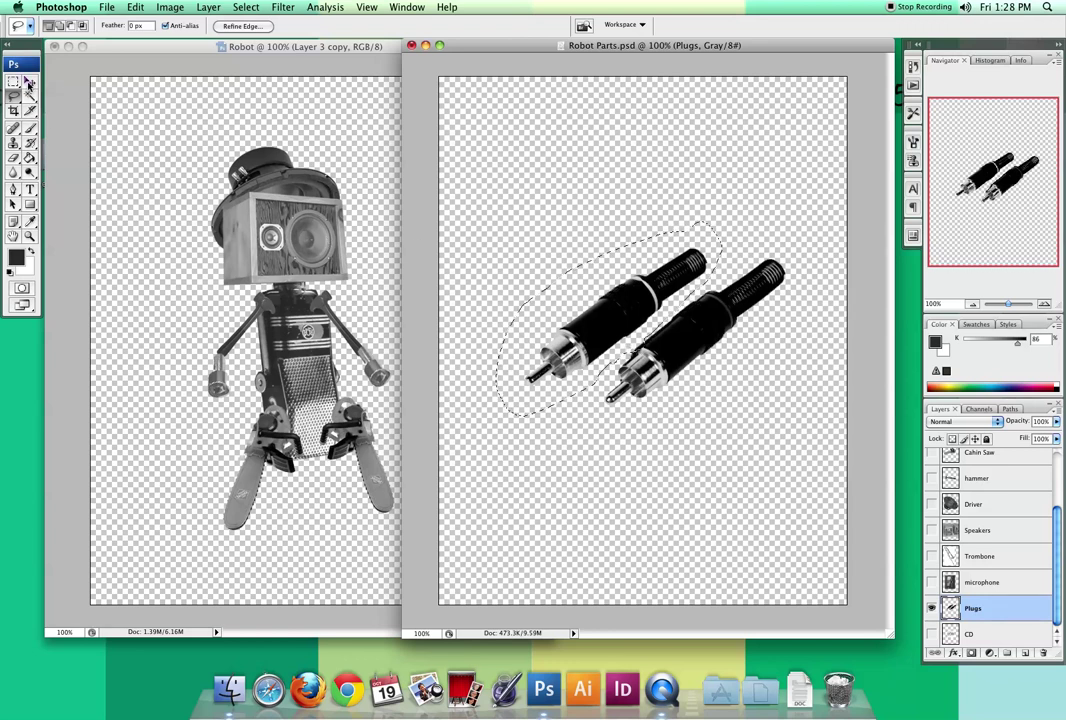
key("v")
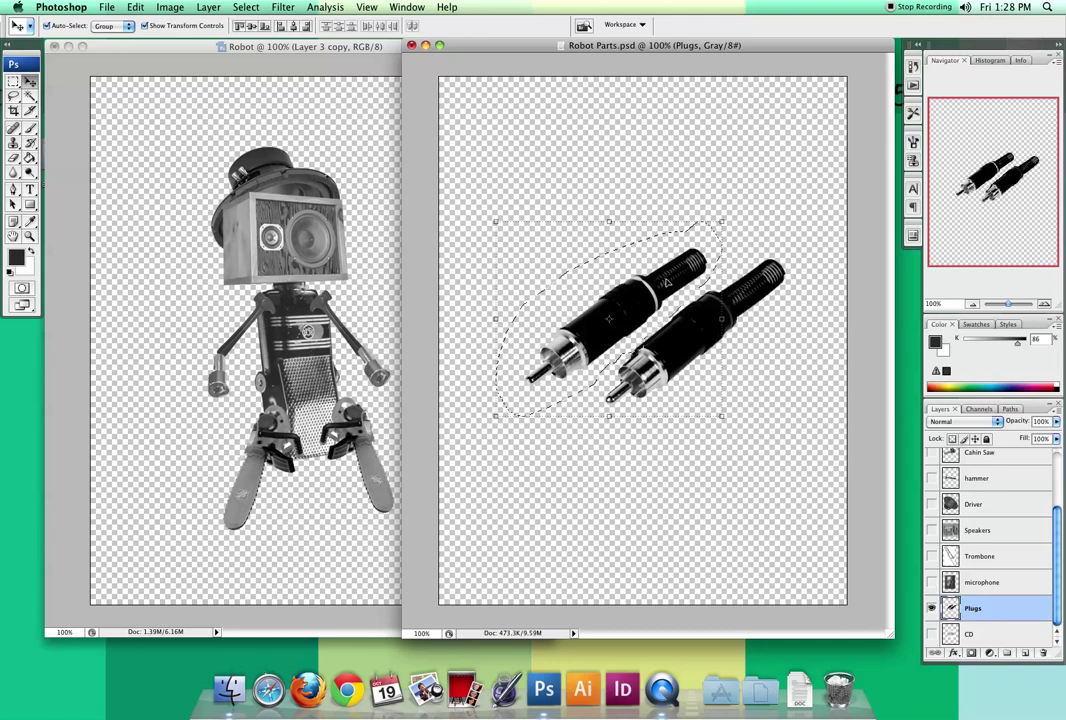
left_click_drag(666, 283, 361, 318)
- Scale the plug to 49.3%, place it at the left chainsaw's tip and erase the stray fragment beside it with a 21 px eraser
left_click_drag(402, 284, 284, 486)
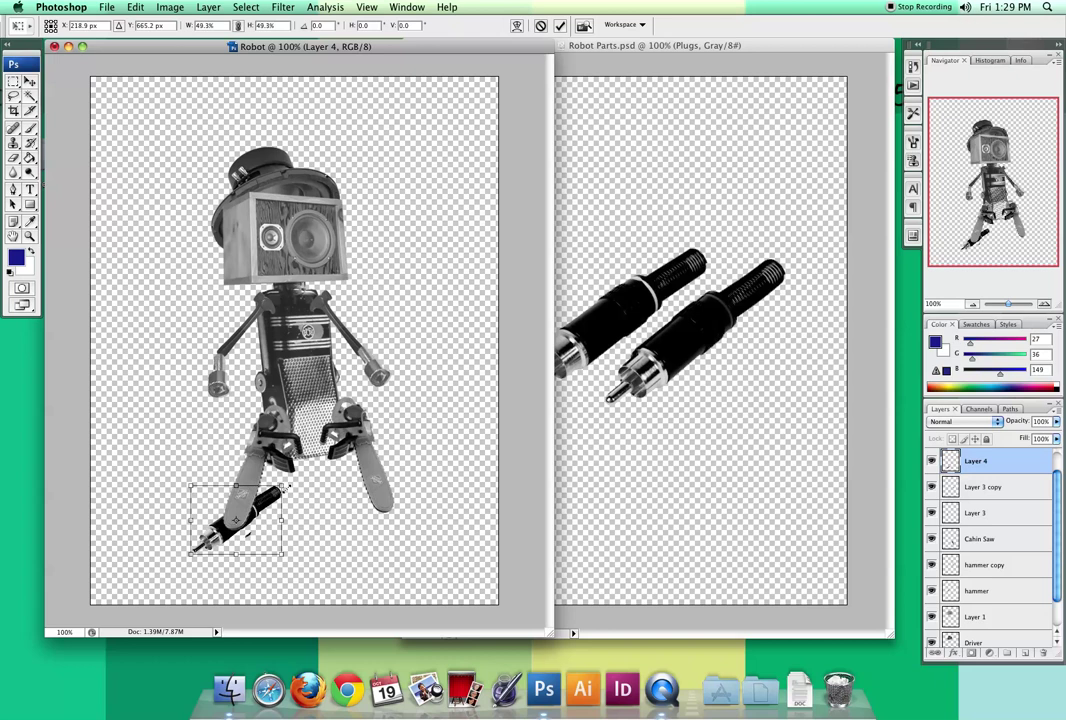
key("Return")
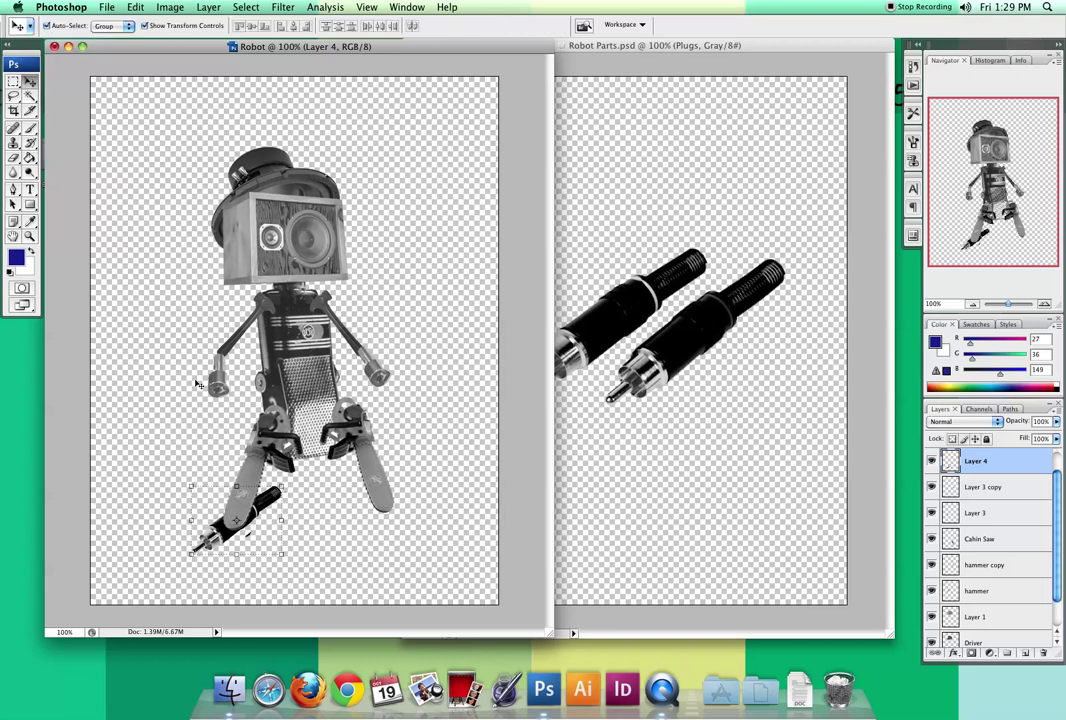
key("e")
left_click_drag(245, 551, 243, 535)
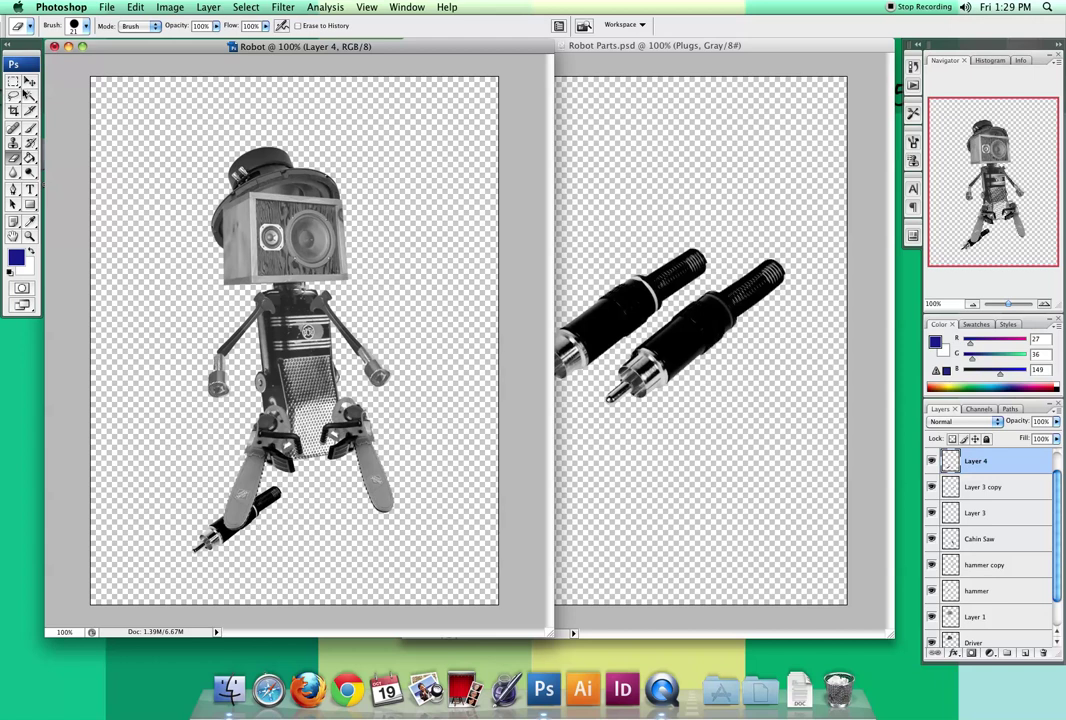
- Restack the plug's Layer 4 above Cahin Saw copy so the plug sits in front of the left chainsaw
left_click(29, 81)
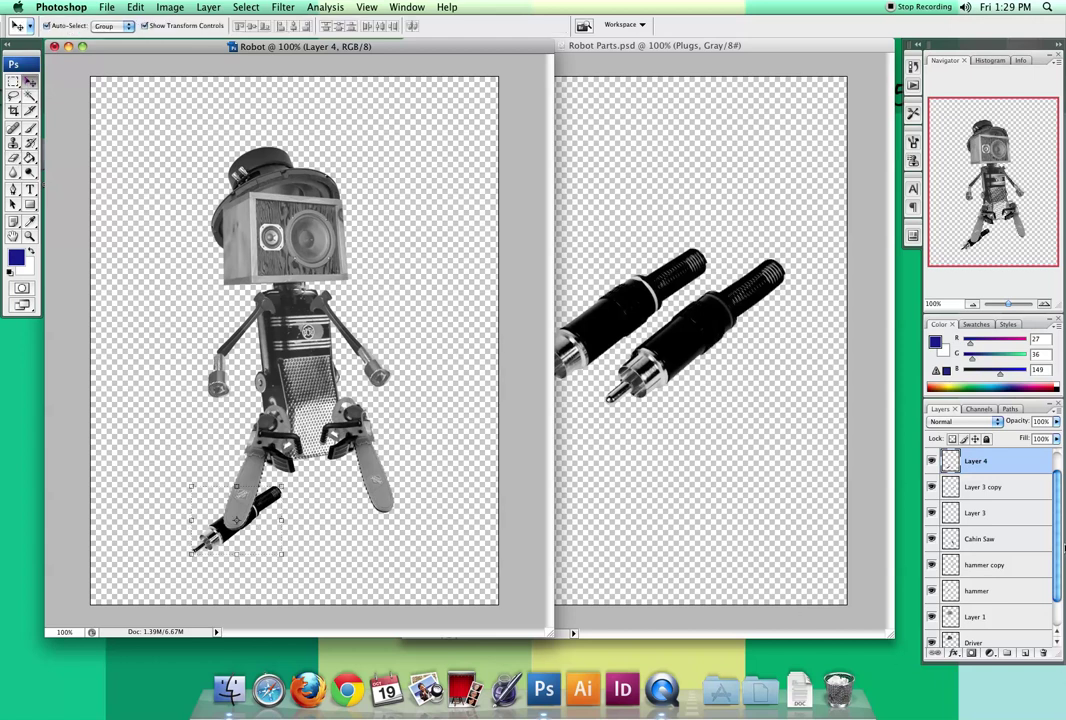
left_click(1049, 536)
mouse_move(1060, 515)
left_mouse_down()
mouse_move(1060, 540)
mouse_move(1060, 490)
left_mouse_up()
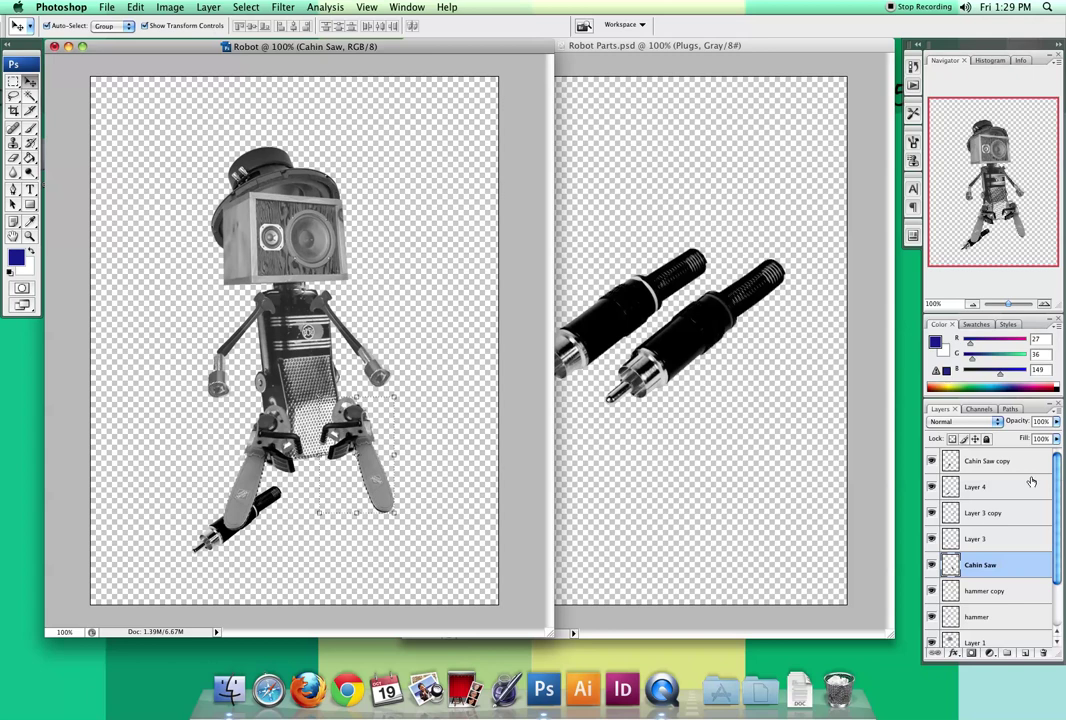
left_click(982, 463)
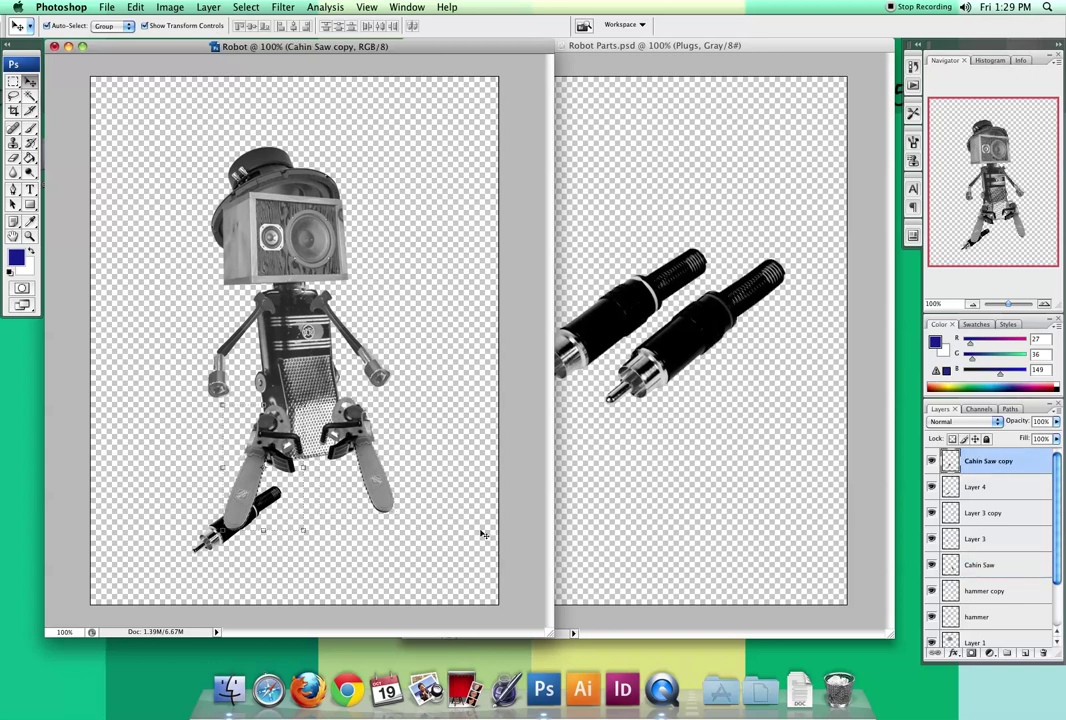
key("super+t")
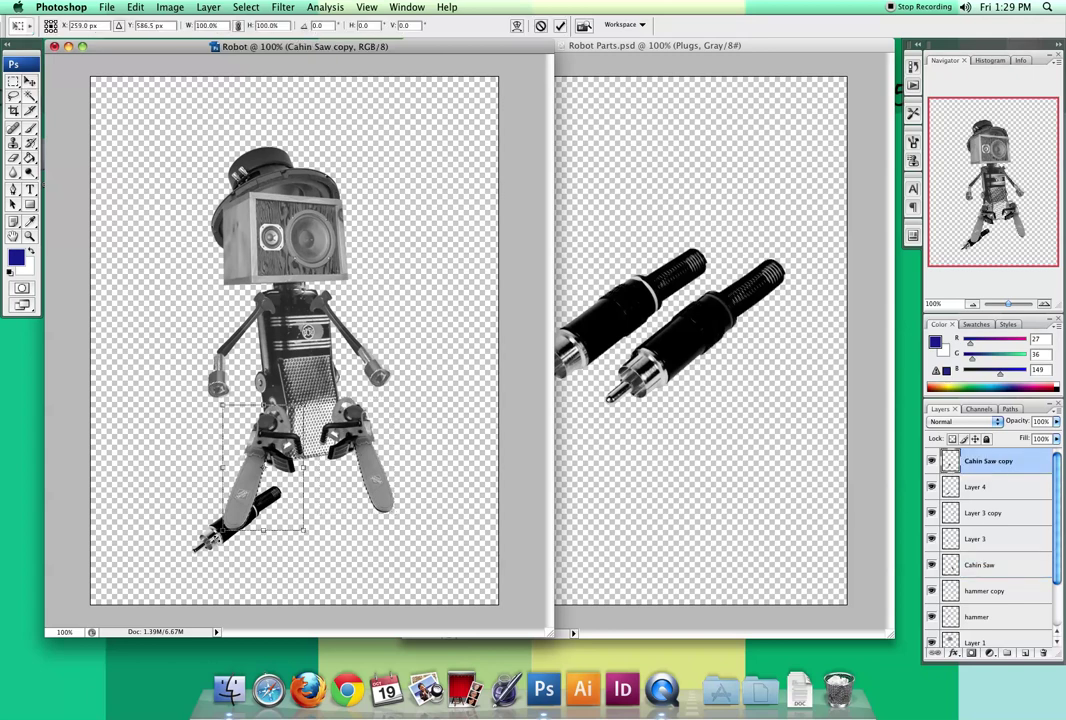
key("Return")
left_click(208, 549)
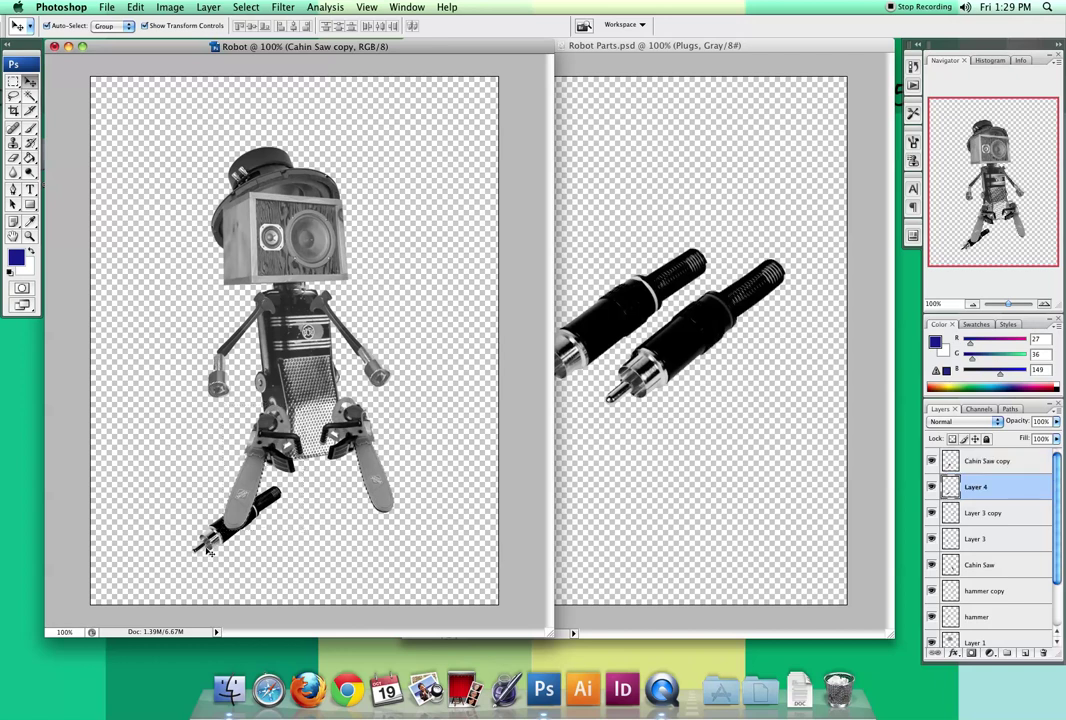
left_click_drag(999, 485, 998, 463)
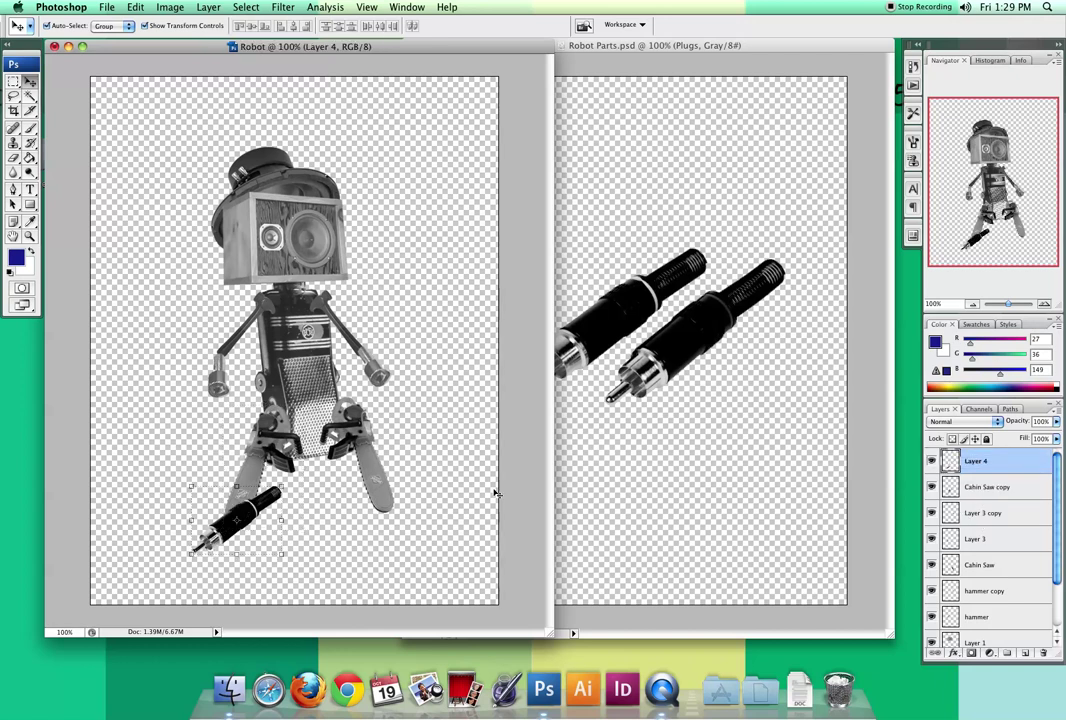
- Shift the plug slightly down and outward at the left chainsaw's tip, and erase its thin upper end with the 21 px eraser
left_click_drag(270, 498, 256, 507)
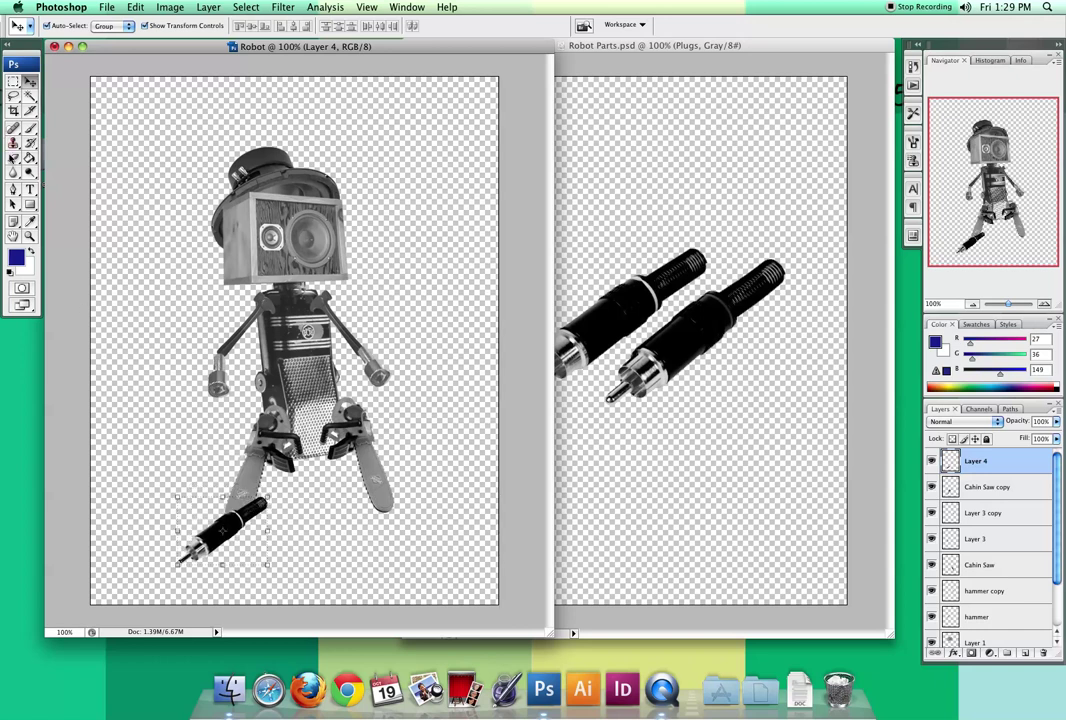
left_click(13, 157)
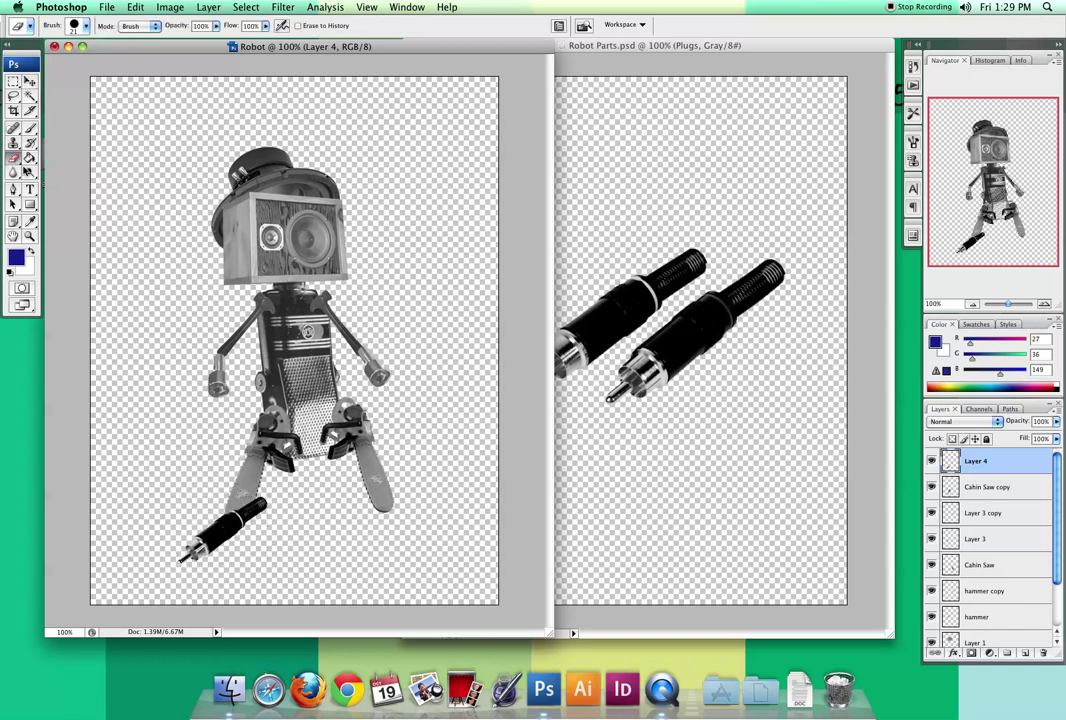
left_click(245, 507)
left_click(258, 505)
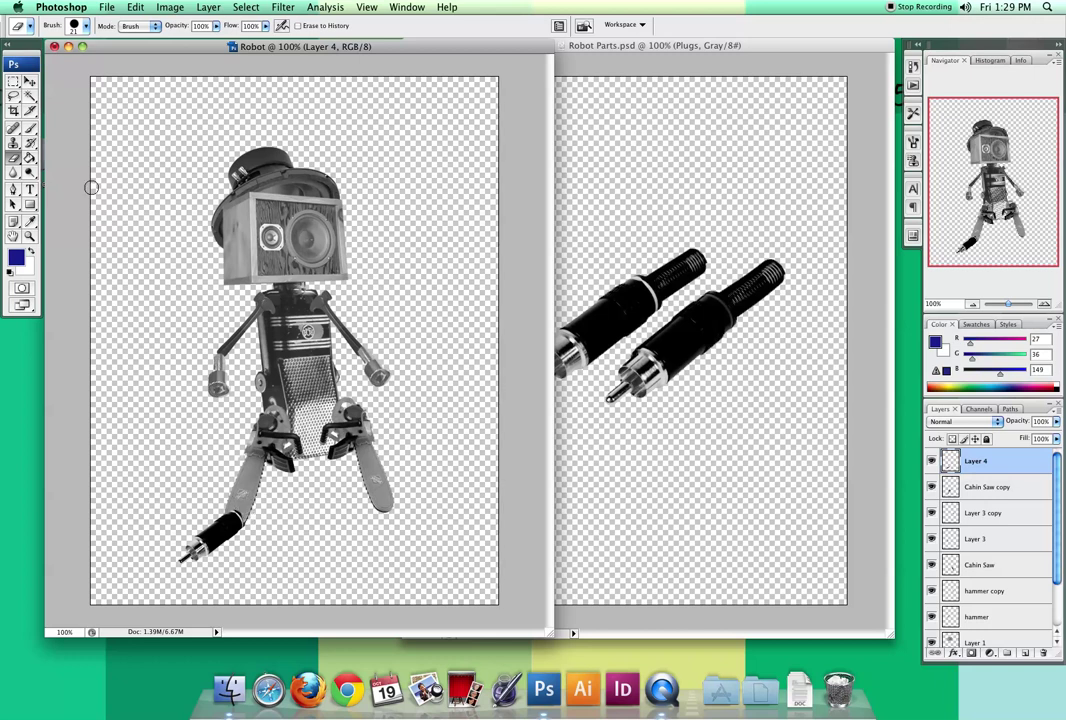
- Duplicate the plug foot onto the right chainsaw's tip and rotate the copy so its pin points outward, down to the right
left_click(30, 81)
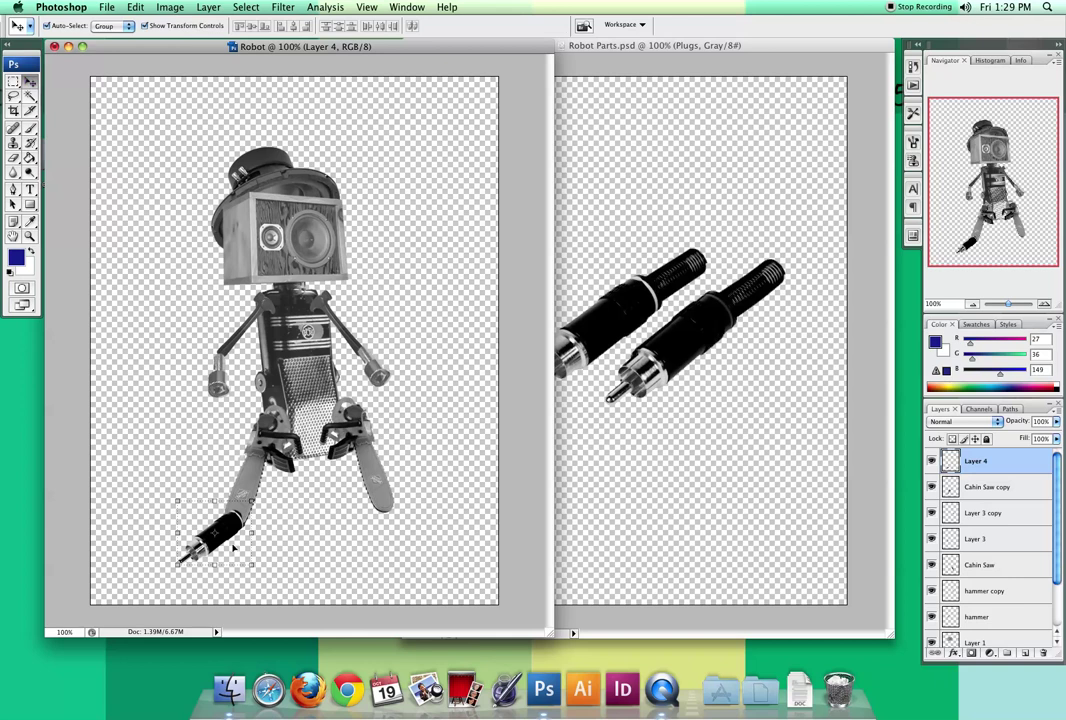
left_click_drag(233, 548, 380, 534)
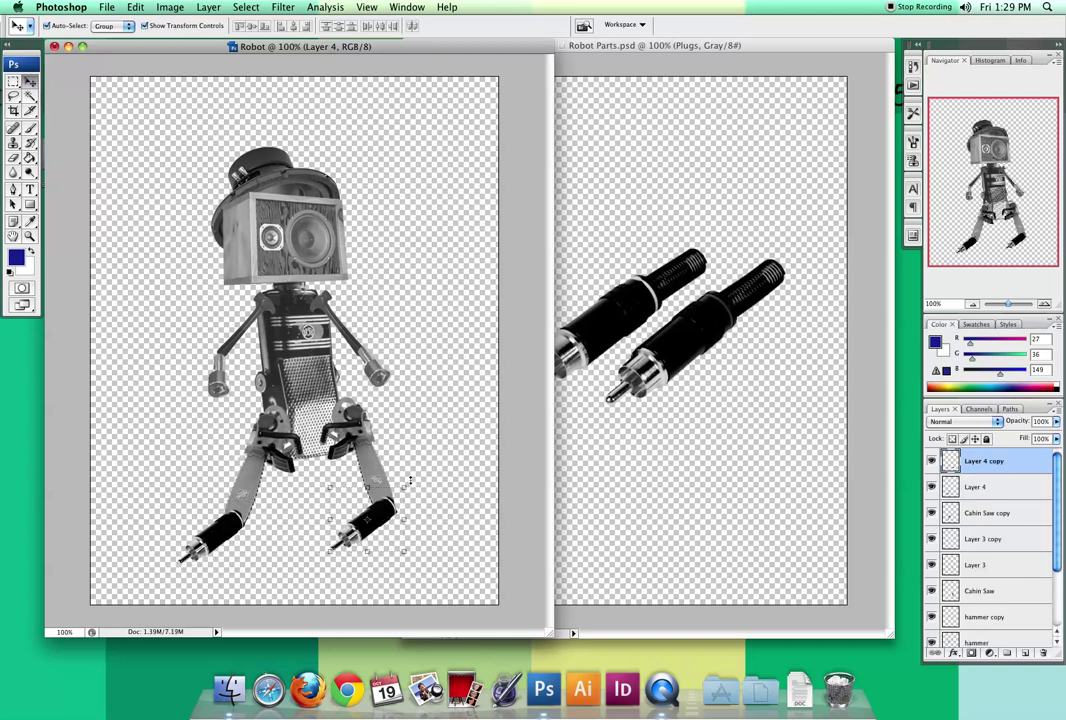
left_click_drag(407, 478, 381, 510)
key("Return")
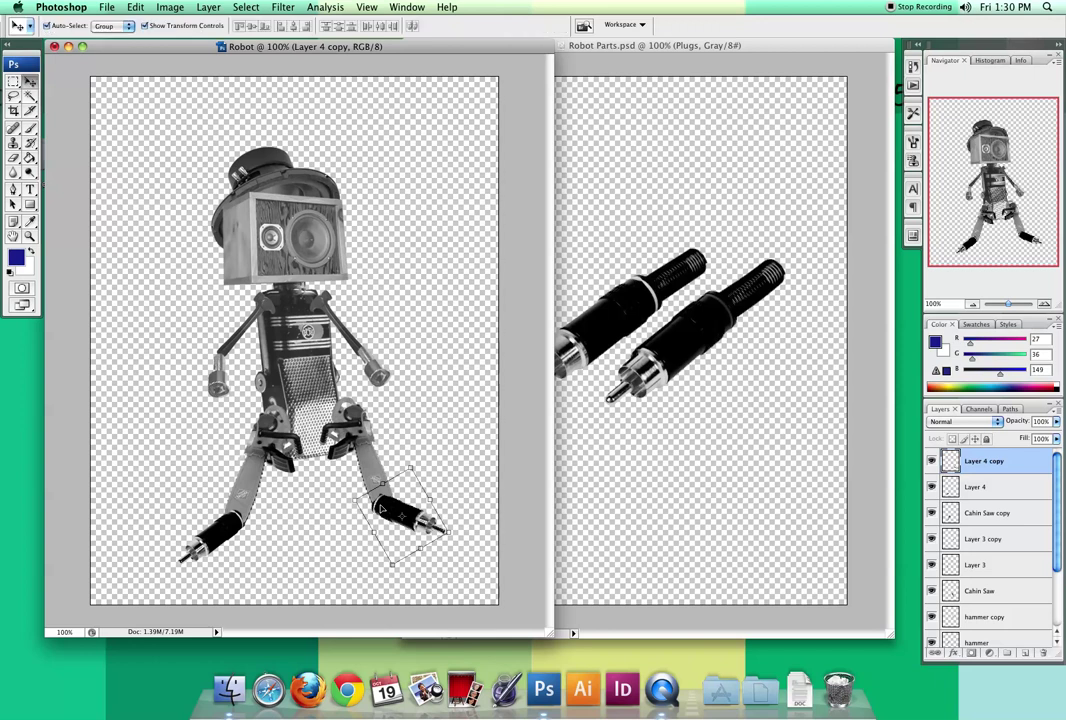
- In Robot Parts.psd, clear the lasso selection and show the Trombone, microphone, Speakers and Driver layers
left_click(630, 504)
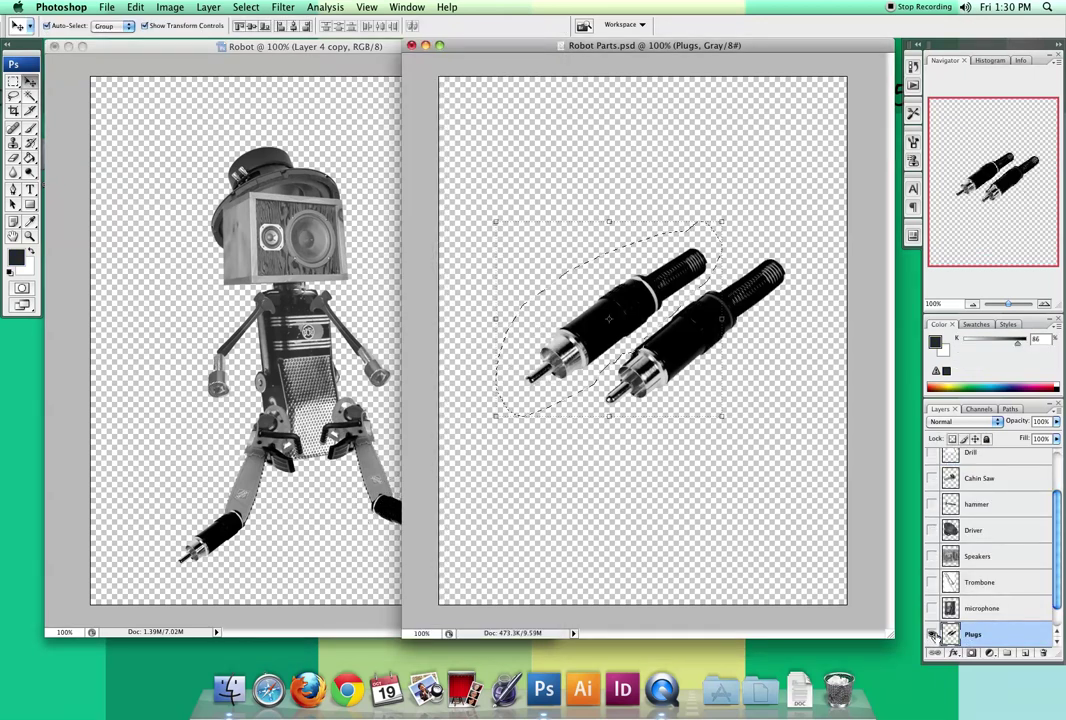
key("ctrl+d")
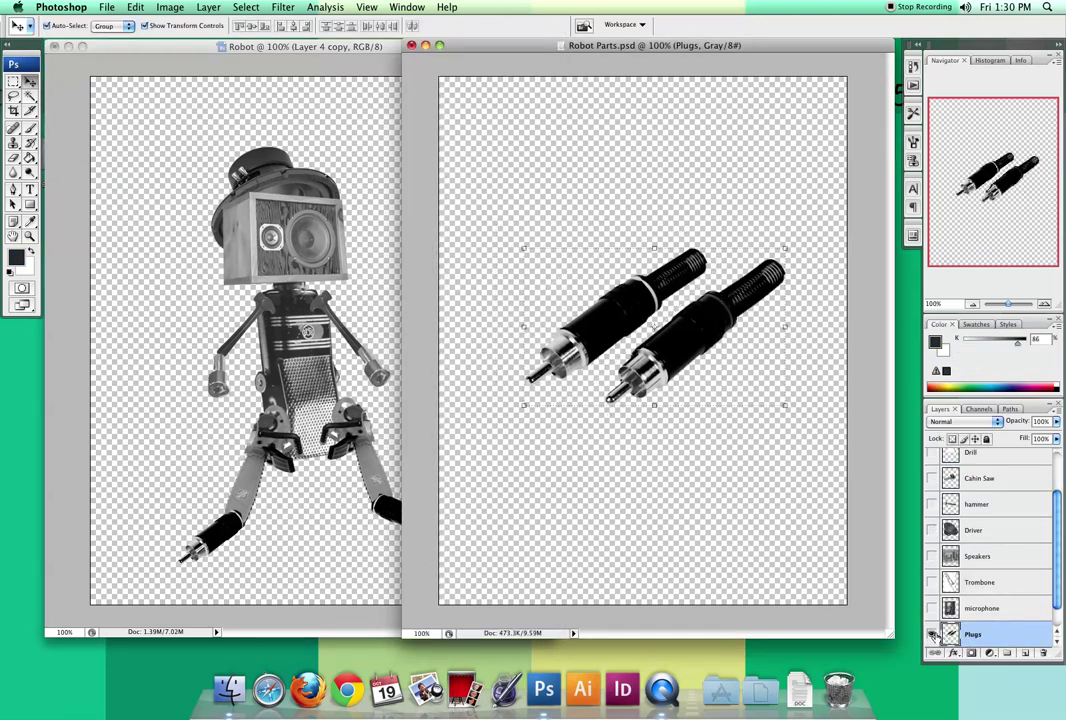
left_click(969, 586)
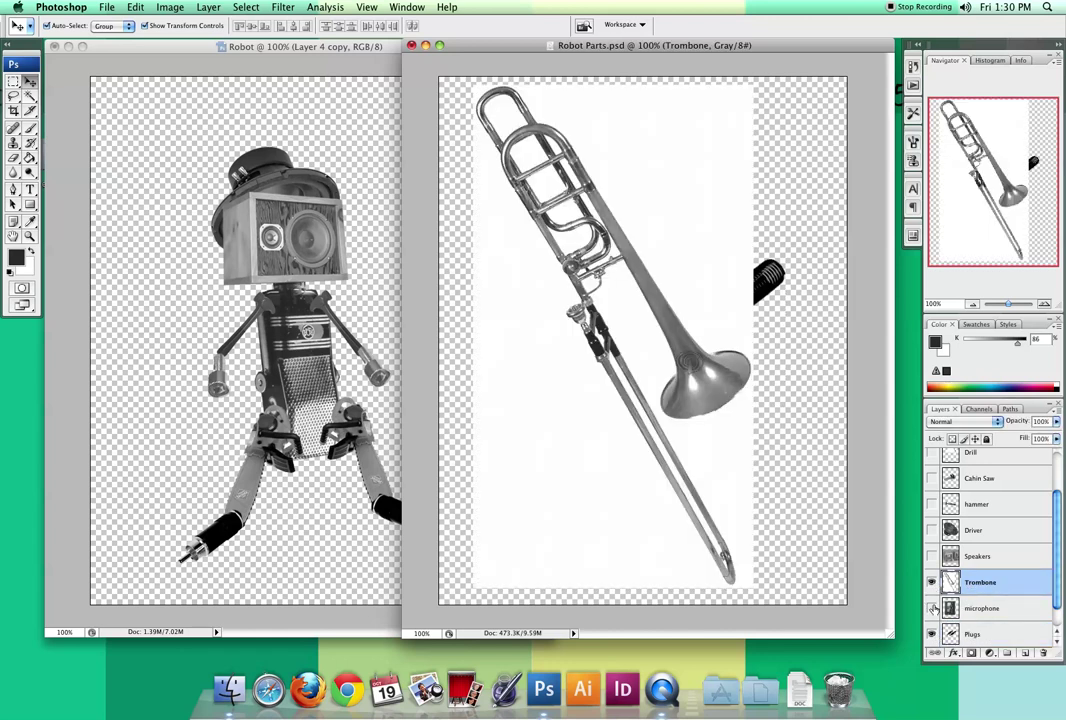
left_click(931, 608)
left_click(931, 556)
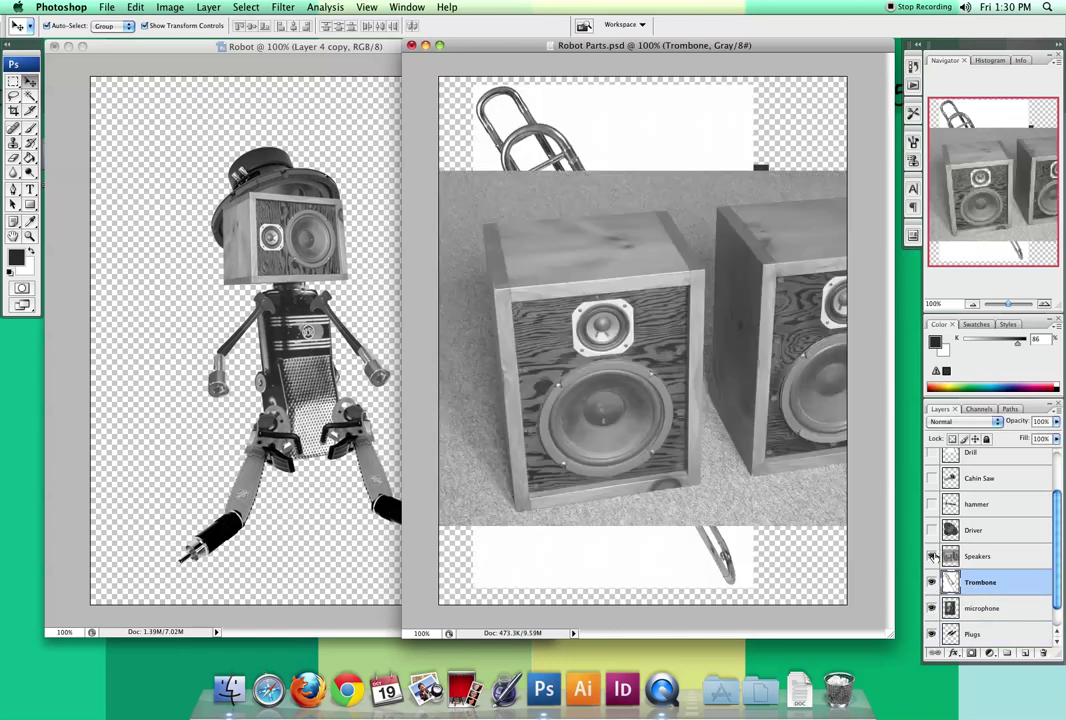
left_click(931, 531)
- Show the hammer, Cahin Saw, Drill, Phone and Nuts n Bolts layers in Robot Parts.psd
scroll(933, 536, "up", 1)
scroll(934, 540, "up", 3)
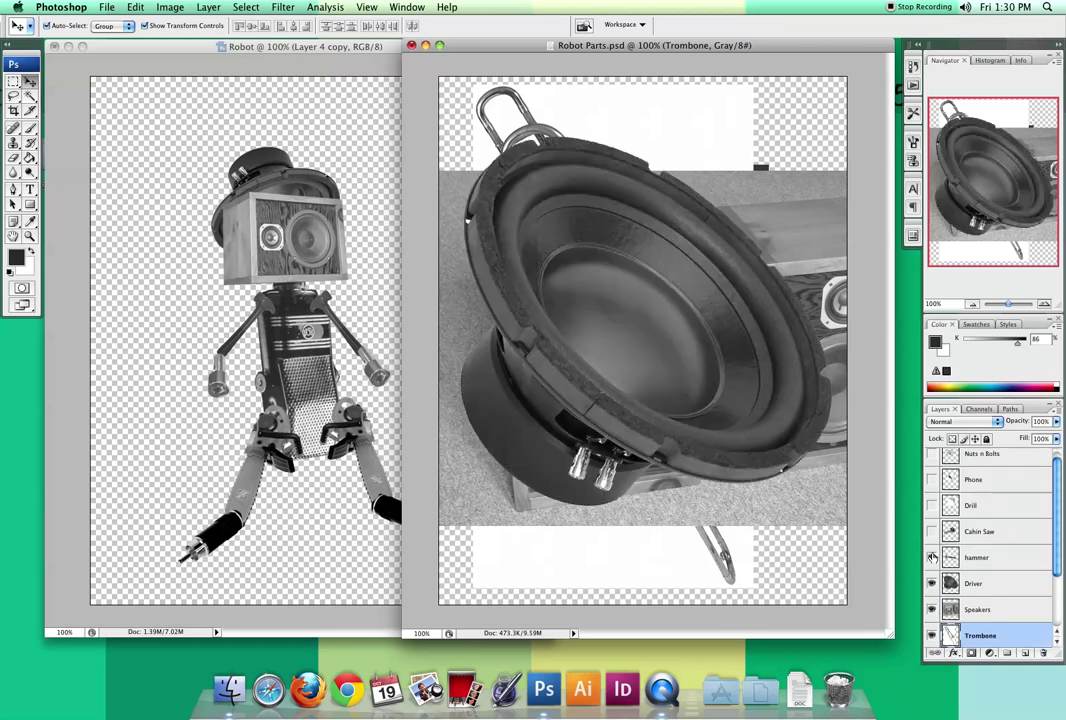
left_click(931, 557)
left_click(931, 531)
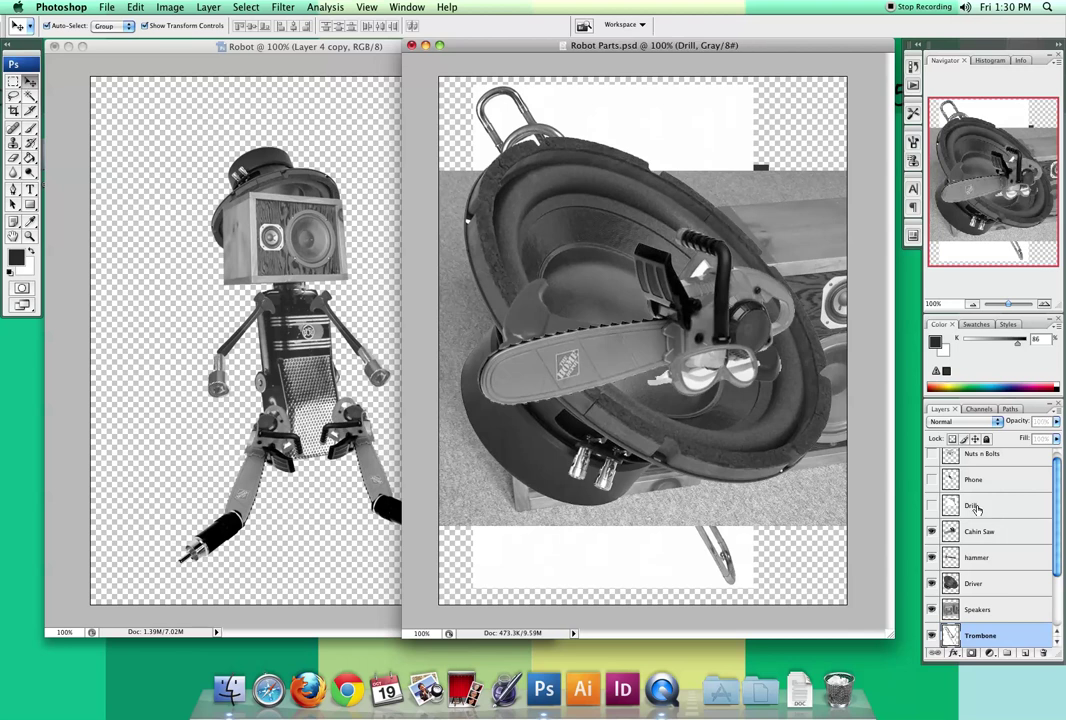
left_click(974, 507)
left_click(931, 506)
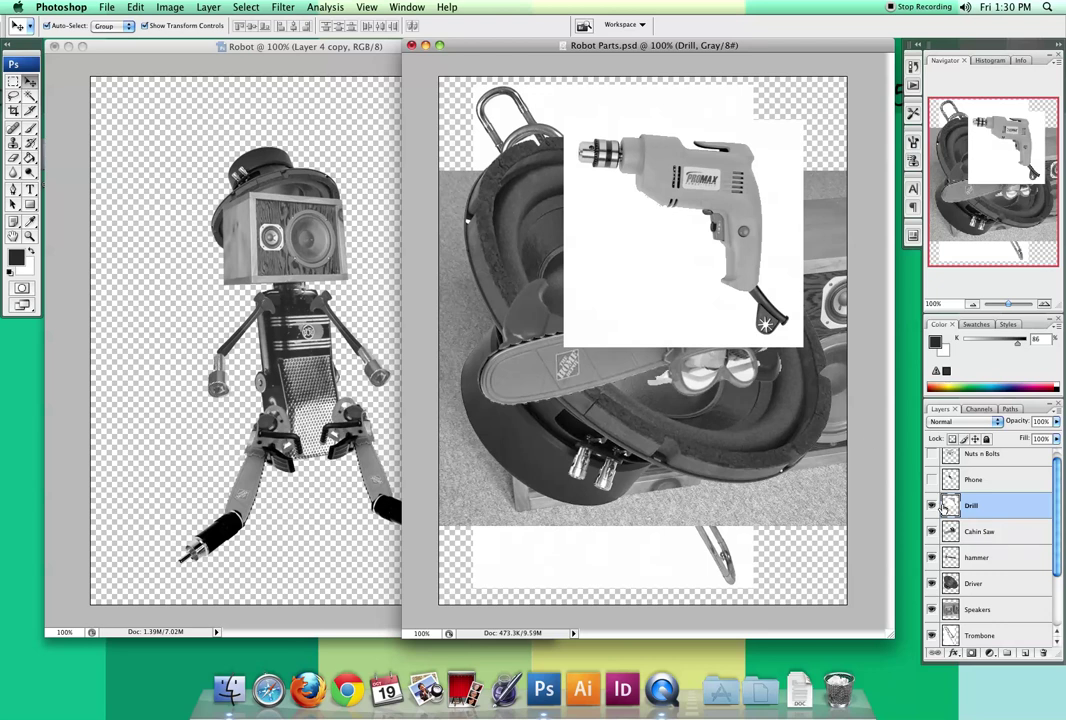
scroll(979, 486, "up", 1)
left_click(976, 486)
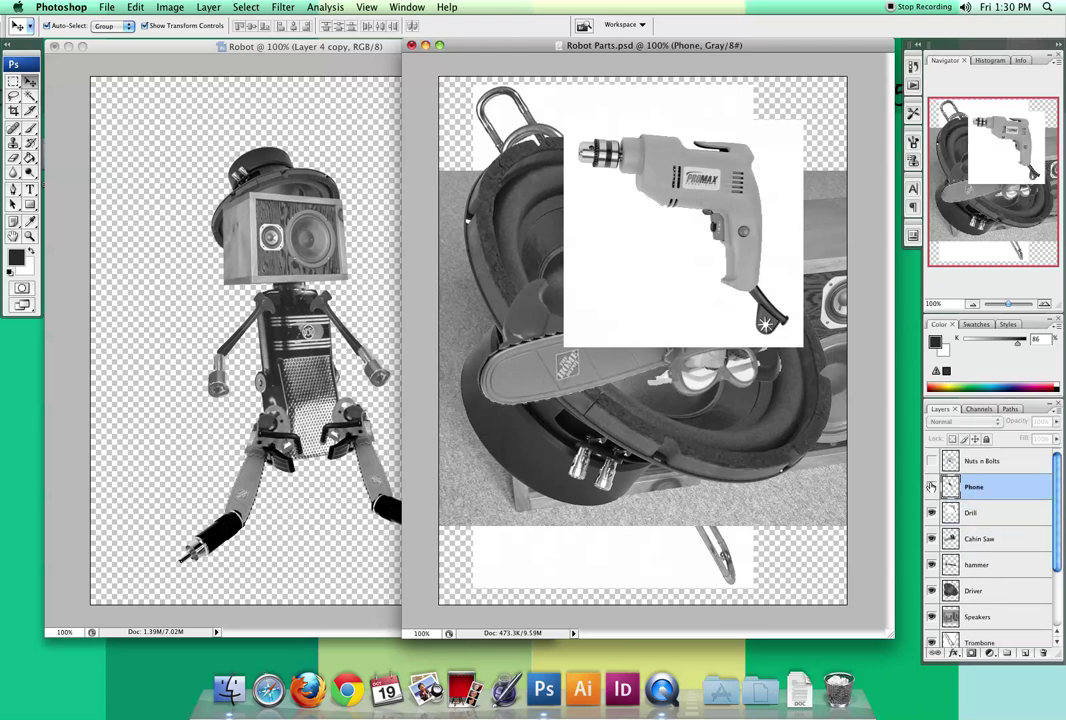
left_click(931, 486)
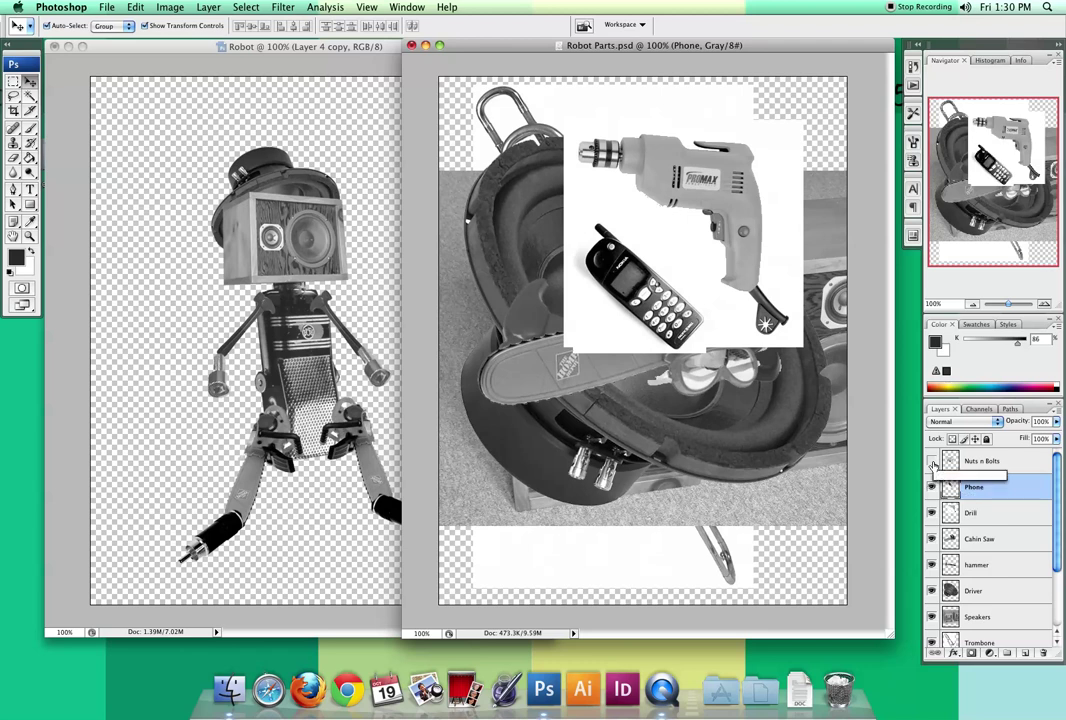
left_click(931, 460)
left_click(996, 462)
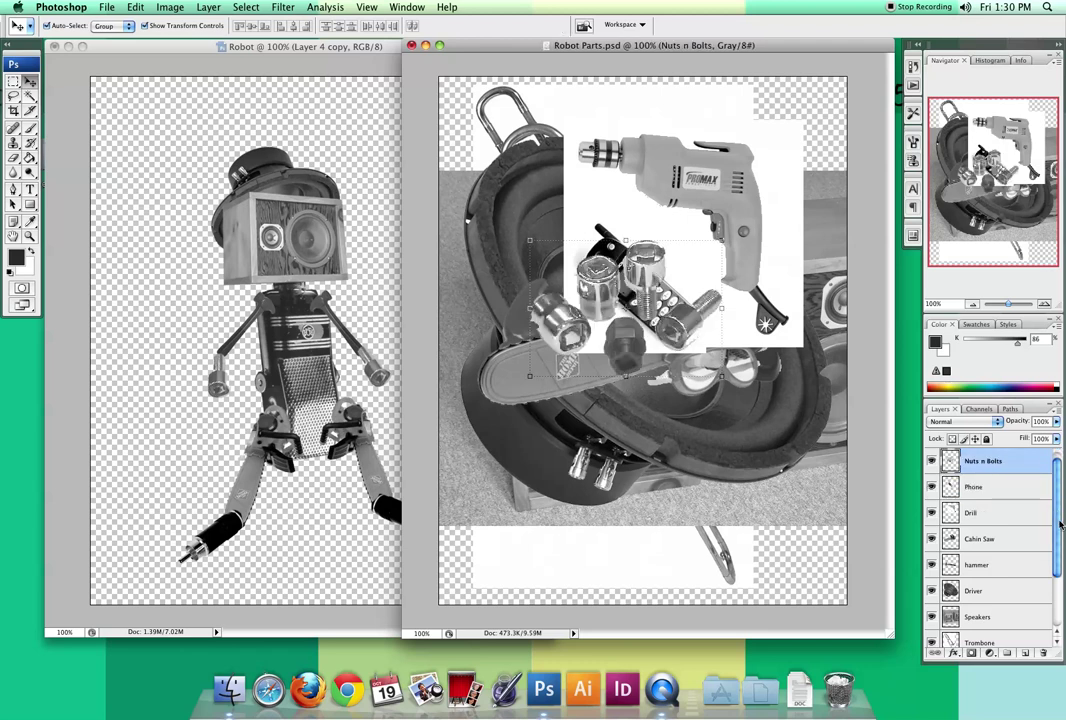
- Select the CD layer in Robot Parts.psd and return to the Robot document
left_click_drag(1058, 515, 1058, 570)
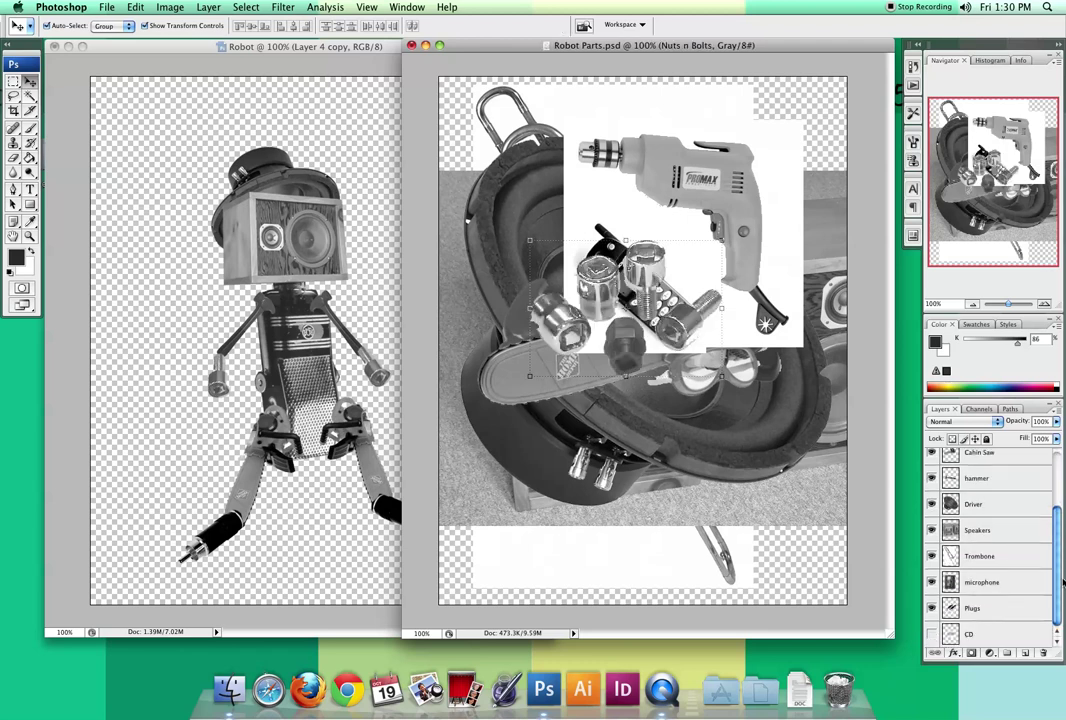
left_click(984, 633)
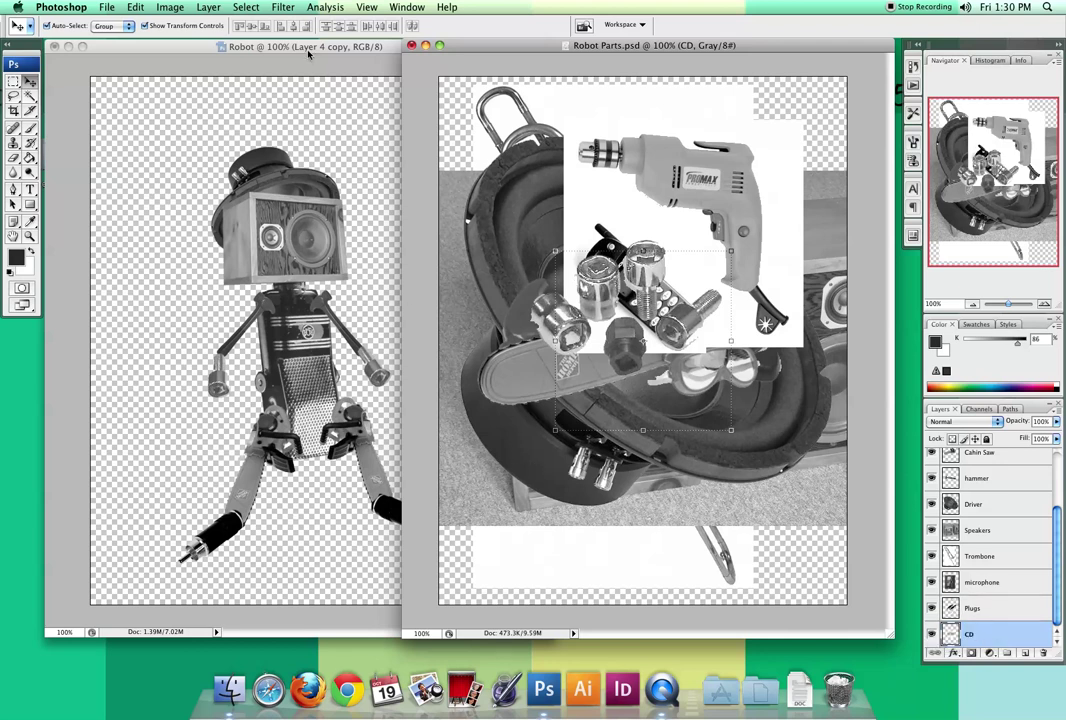
left_click(258, 47)
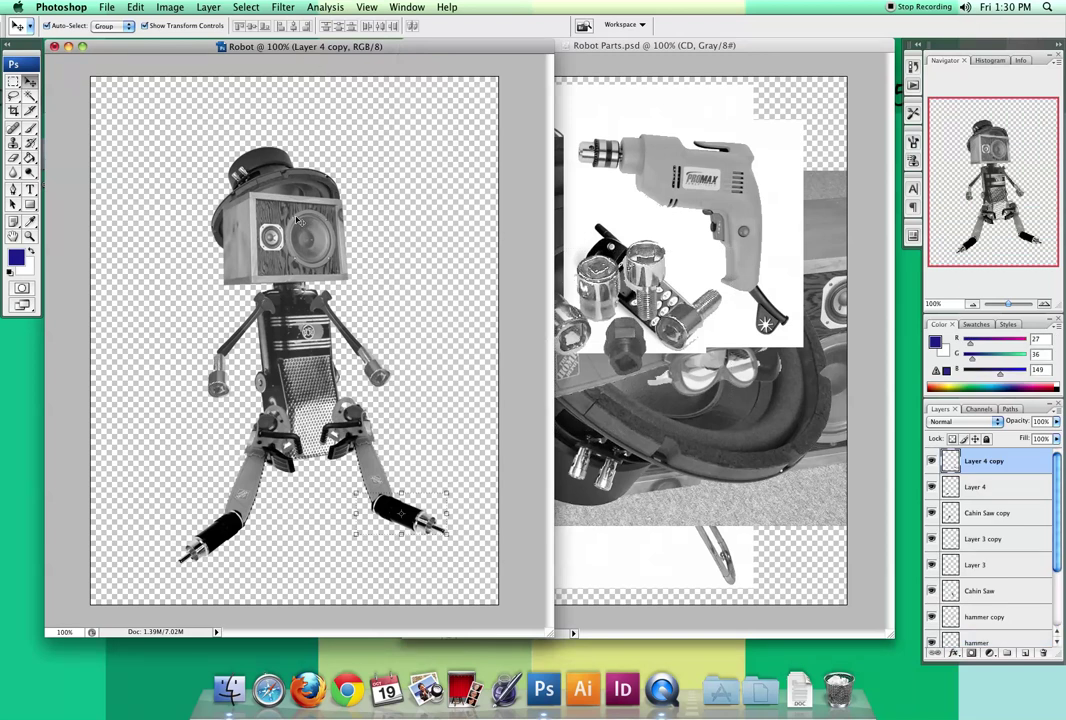